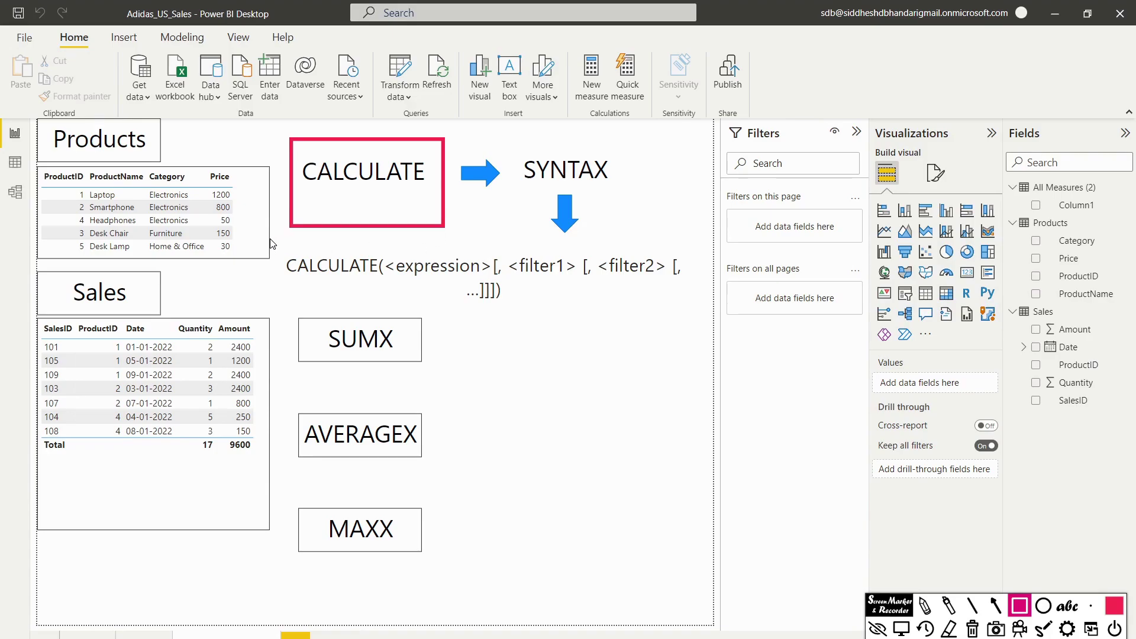
# Step: Outline the CALCULATE syntax with a red rectangle and draw arrows pointing to its expression and filter2 arguments
pyautogui.moveTo(277, 243)
pyautogui.mouseDown()
pyautogui.moveTo(449, 310)
pyautogui.moveTo(674, 324)
pyautogui.moveTo(703, 322)
pyautogui.moveTo(698, 314)
pyautogui.mouseUp()
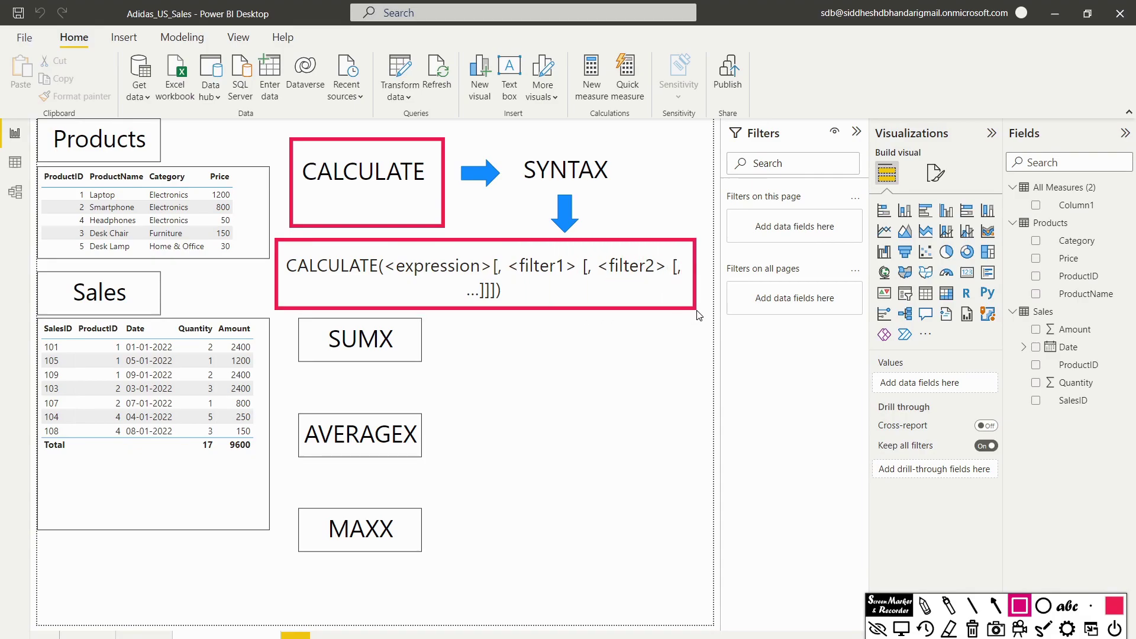
pyautogui.click(996, 605)
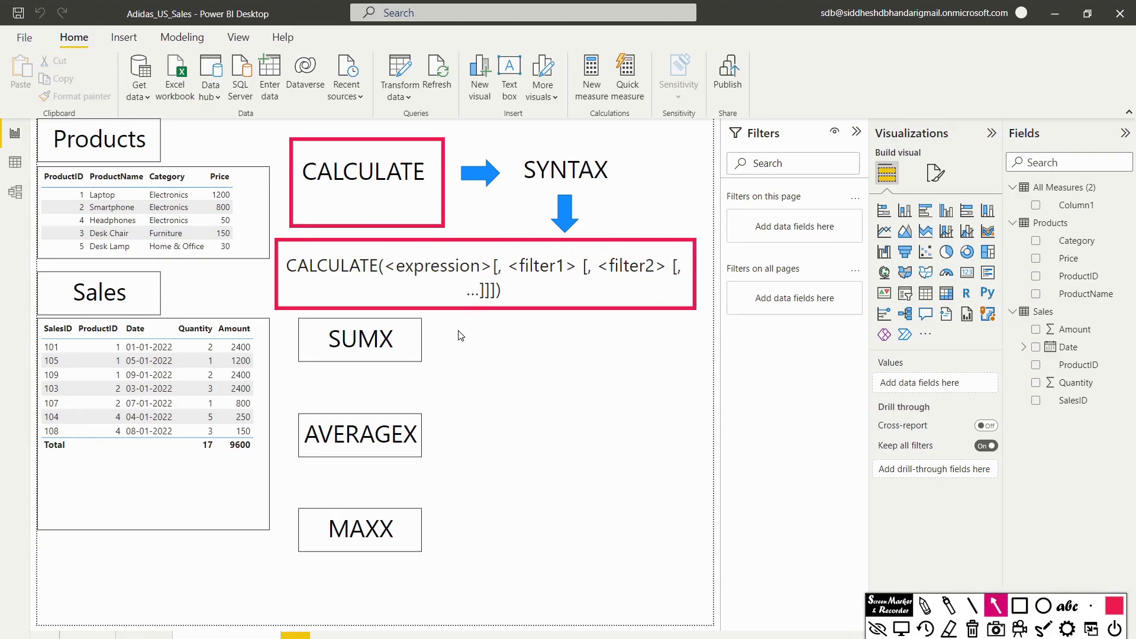
pyautogui.moveTo(467, 354); pyautogui.dragTo(450, 280)
pyautogui.moveTo(639, 379); pyautogui.dragTo(601, 291)
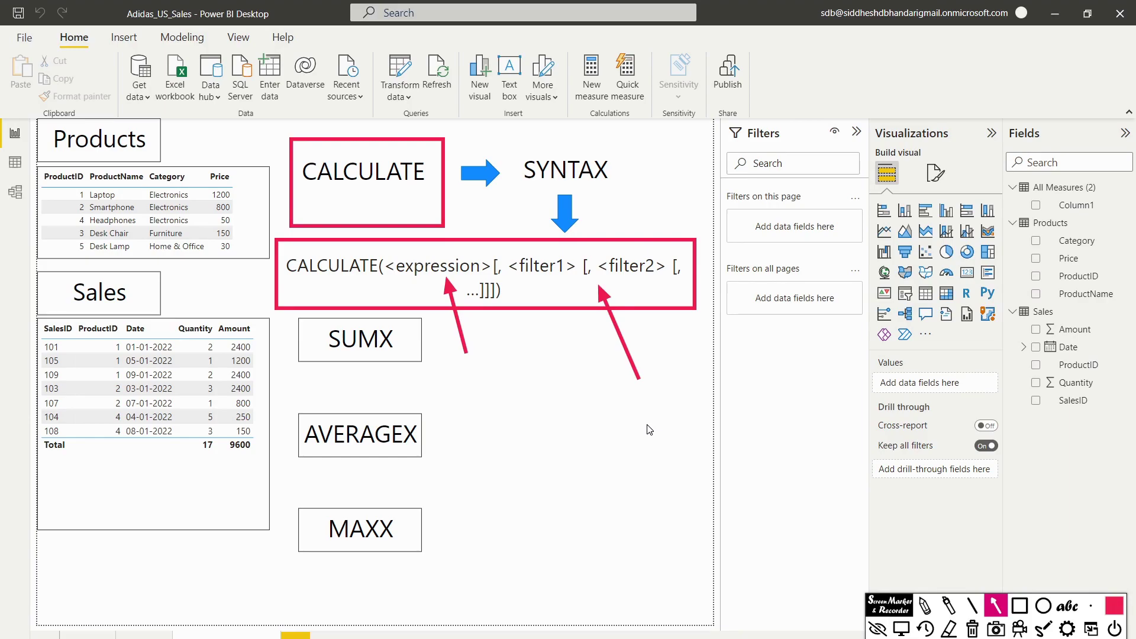
# Step: Box the Electronics, Home & Office and Laptop entries in Products and the Date column in Sales, and clear all markings
pyautogui.click(1019, 606)
pyautogui.moveTo(142, 187); pyautogui.dragTo(196, 201)
pyautogui.moveTo(145, 238)
pyautogui.mouseDown()
pyautogui.moveTo(157, 255)
pyautogui.moveTo(219, 262)
pyautogui.mouseUp()
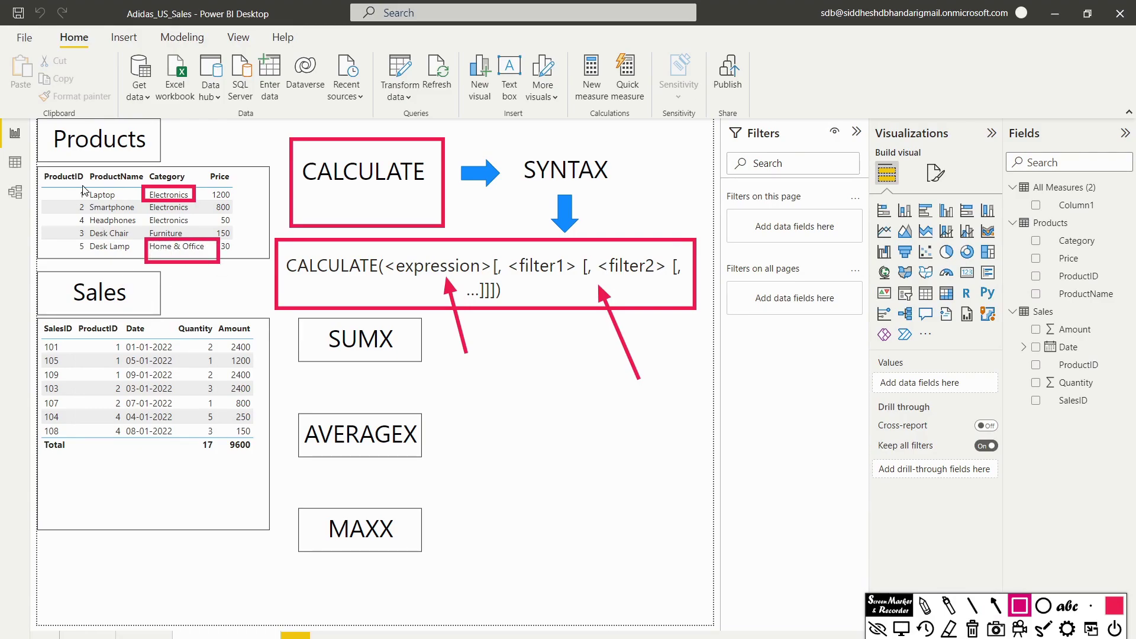
pyautogui.moveTo(82, 187)
pyautogui.mouseDown()
pyautogui.moveTo(140, 216)
pyautogui.moveTo(133, 203)
pyautogui.mouseUp()
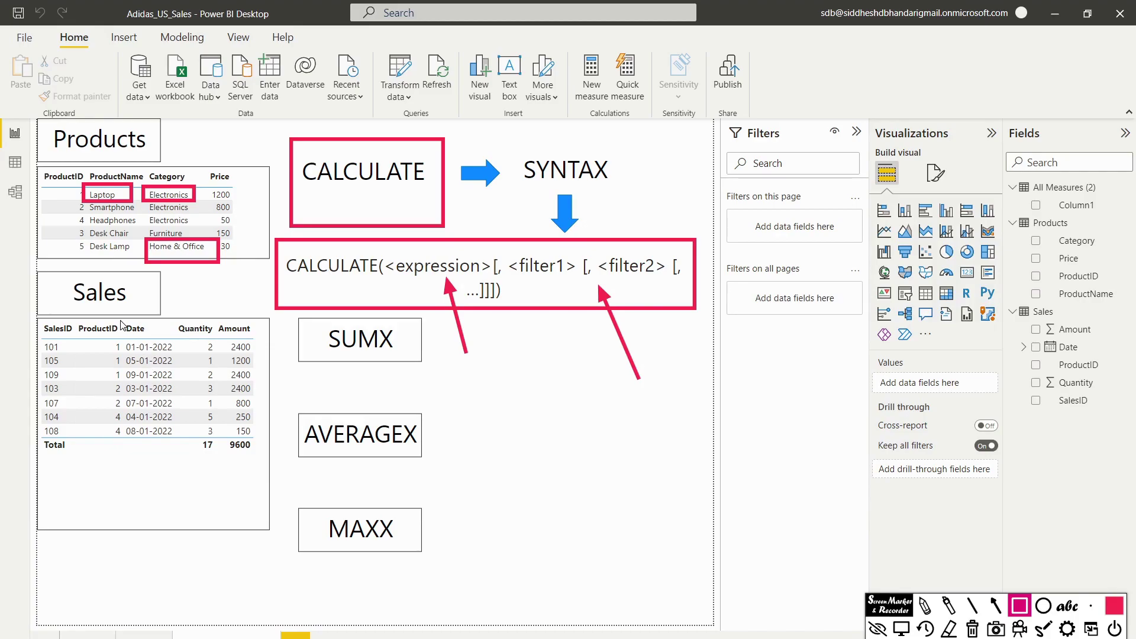
pyautogui.moveTo(120, 321); pyautogui.dragTo(184, 375)
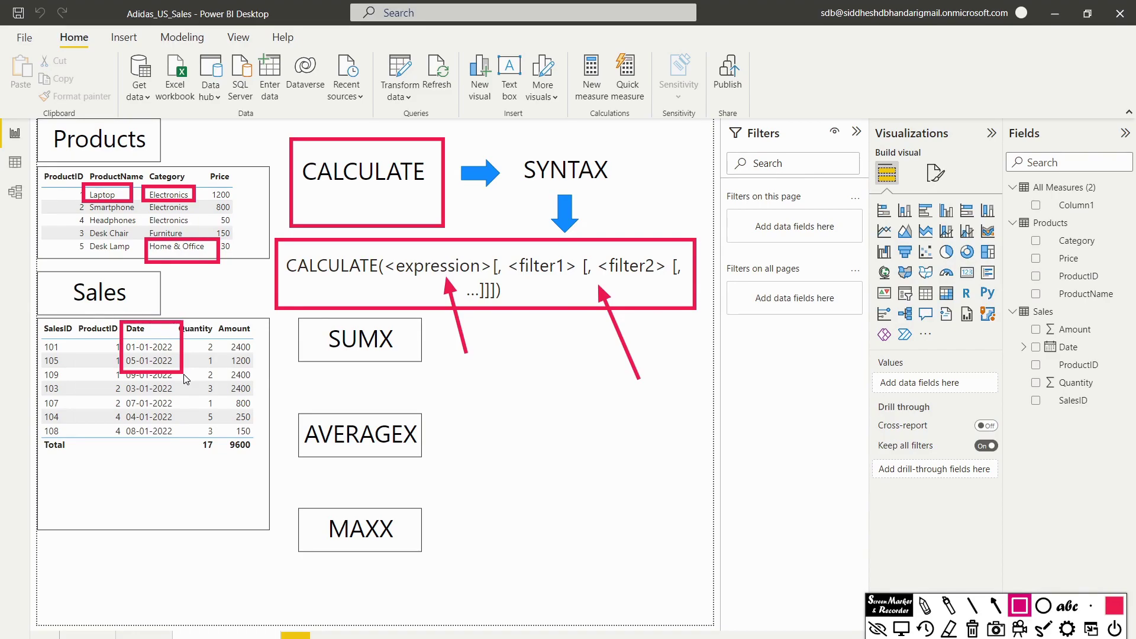
pyautogui.press('Escape')
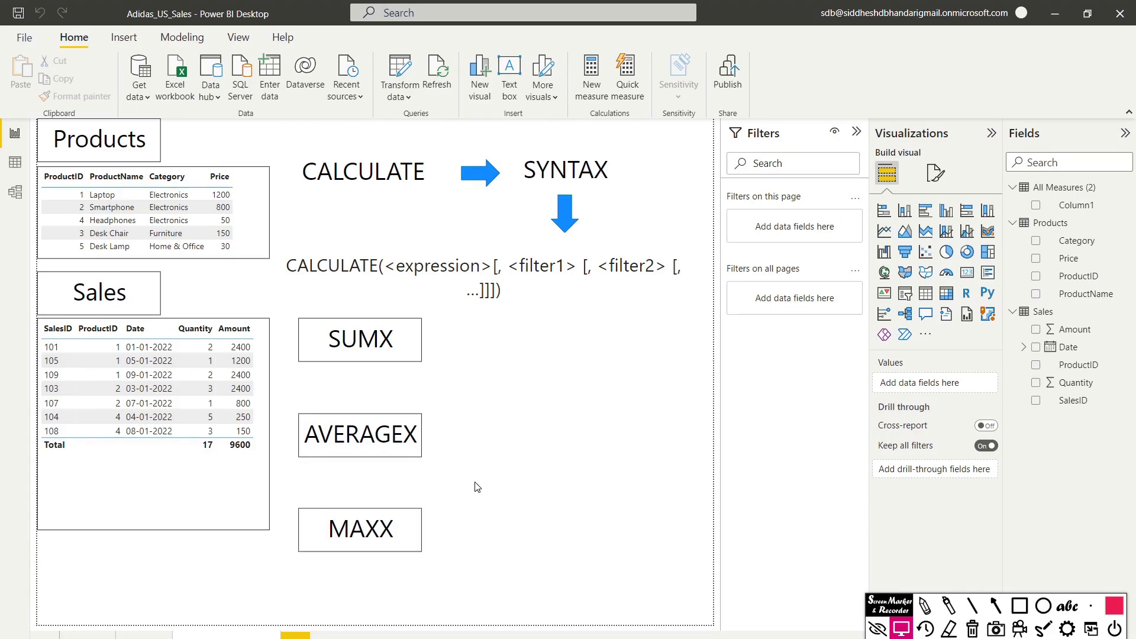
# Step: Mark the Products and Sales table titles with red lines and clear the markings
pyautogui.click(1024, 613)
pyautogui.click(972, 607)
pyautogui.moveTo(188, 126); pyautogui.dragTo(109, 159)
pyautogui.moveTo(87, 304); pyautogui.dragTo(159, 308)
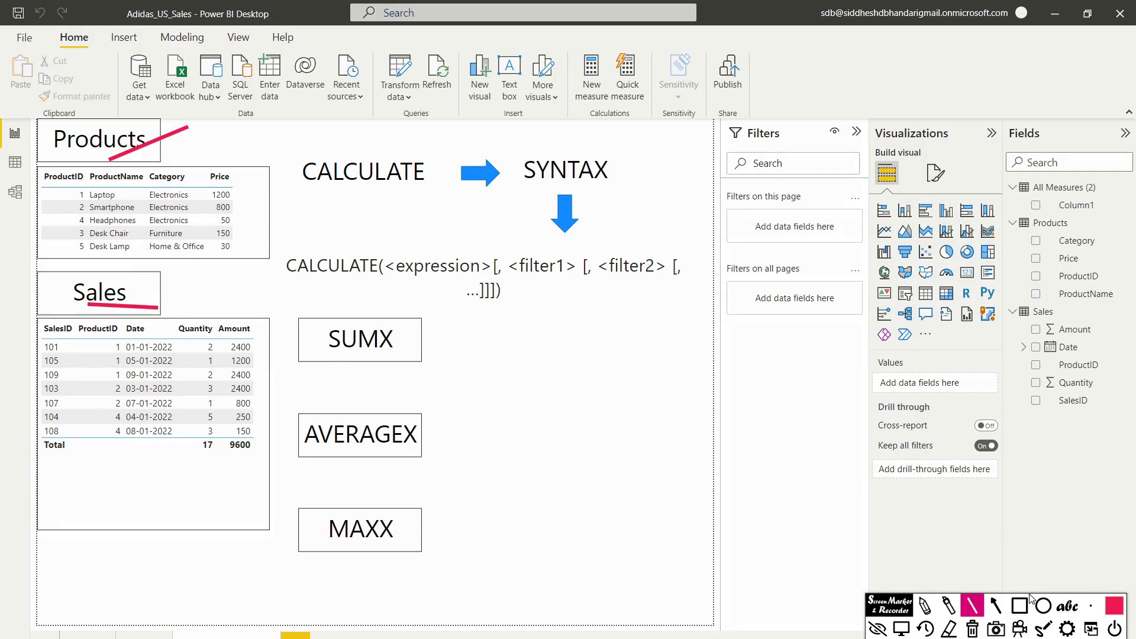
pyautogui.press('Escape')
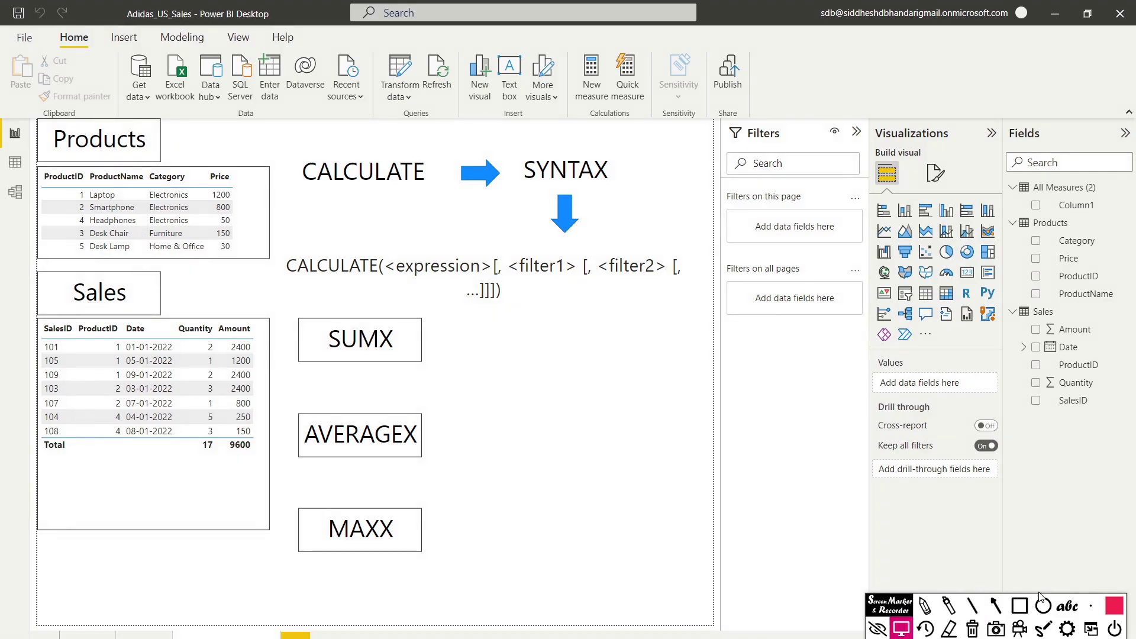
# Step: Underline product names and categories in the Products table and clear the lines
pyautogui.click(972, 605)
pyautogui.moveTo(94, 202)
pyautogui.mouseDown()
pyautogui.moveTo(120, 211)
pyautogui.moveTo(116, 223)
pyautogui.moveTo(196, 202)
pyautogui.moveTo(190, 236)
pyautogui.moveTo(242, 254)
pyautogui.mouseUp()
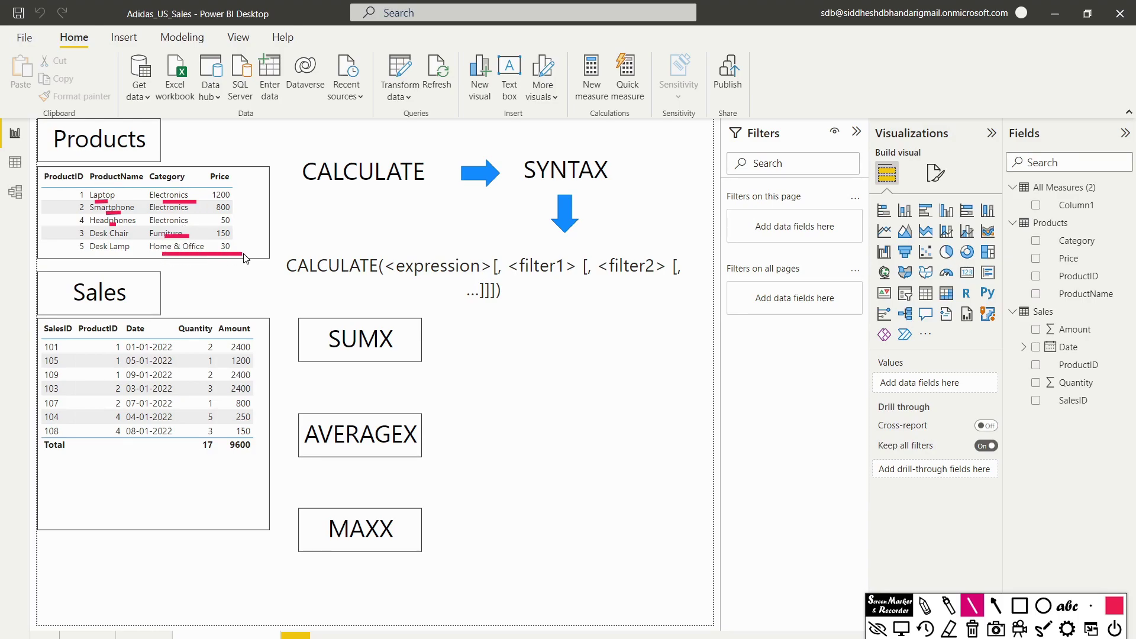
pyautogui.click(901, 628)
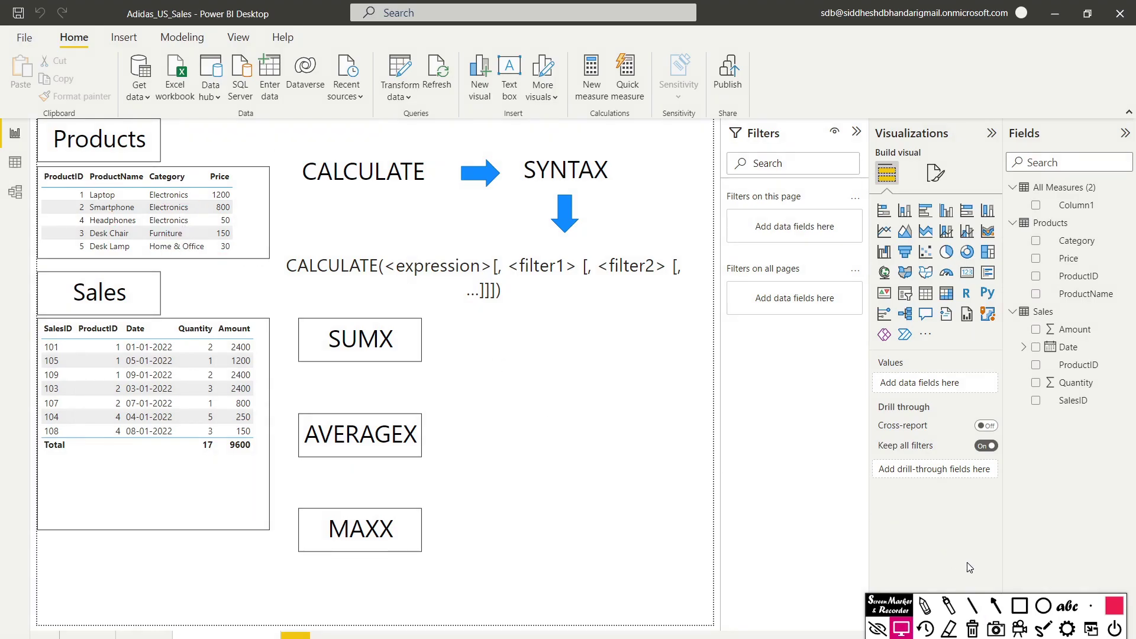
# Step: Box the Electronics entries in the Products table's Category column and clear the markings
pyautogui.click(1020, 605)
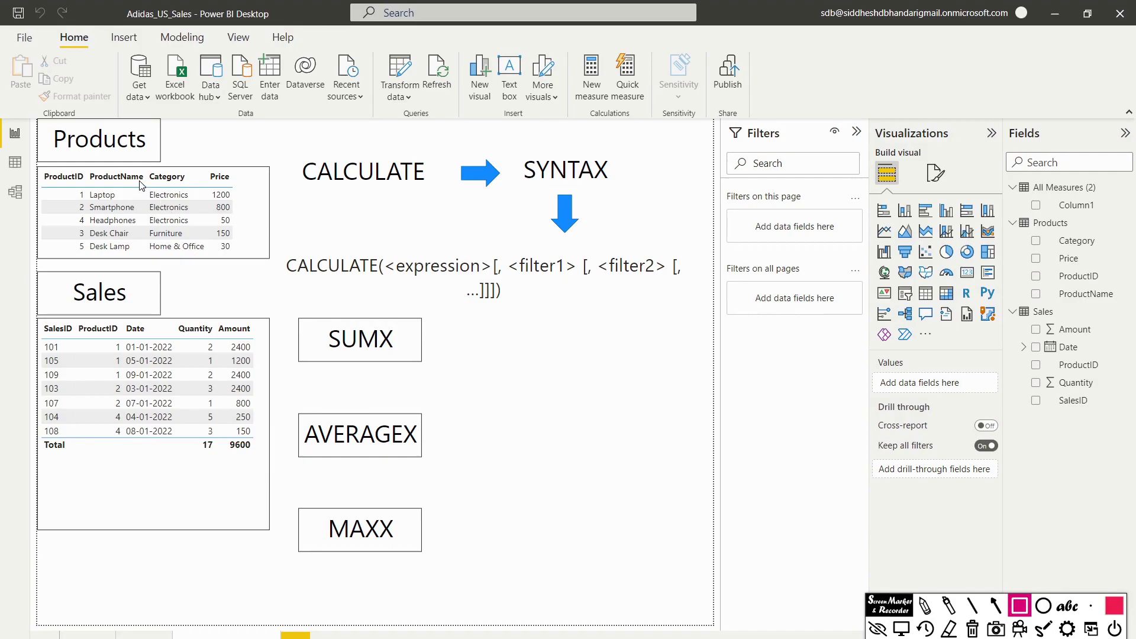
pyautogui.moveTo(139, 185); pyautogui.dragTo(209, 214)
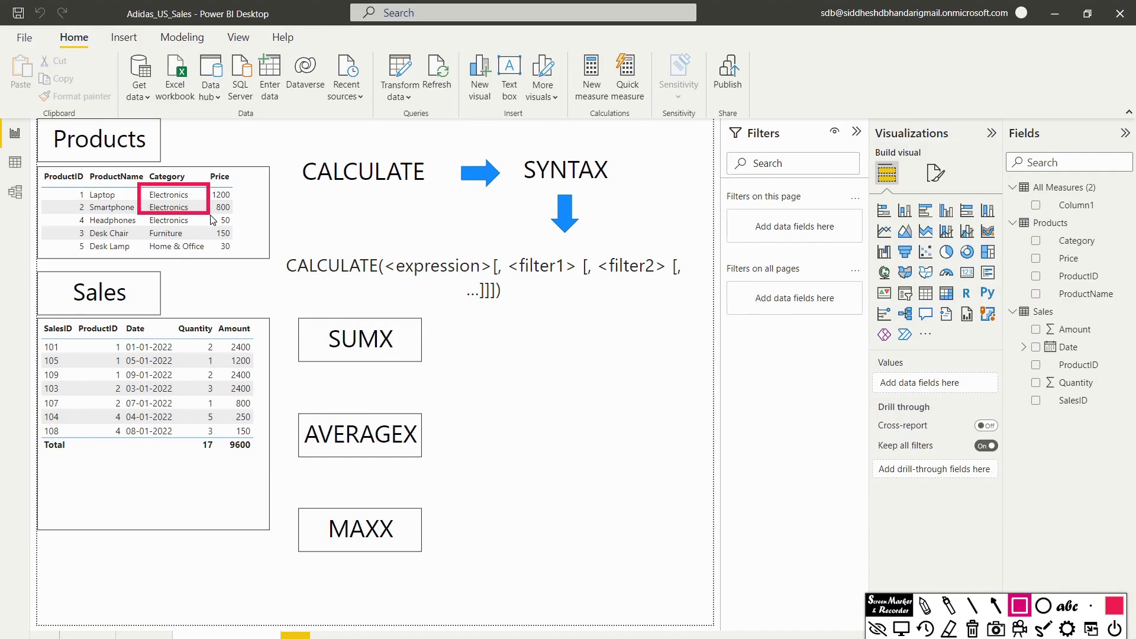
pyautogui.press('Escape')
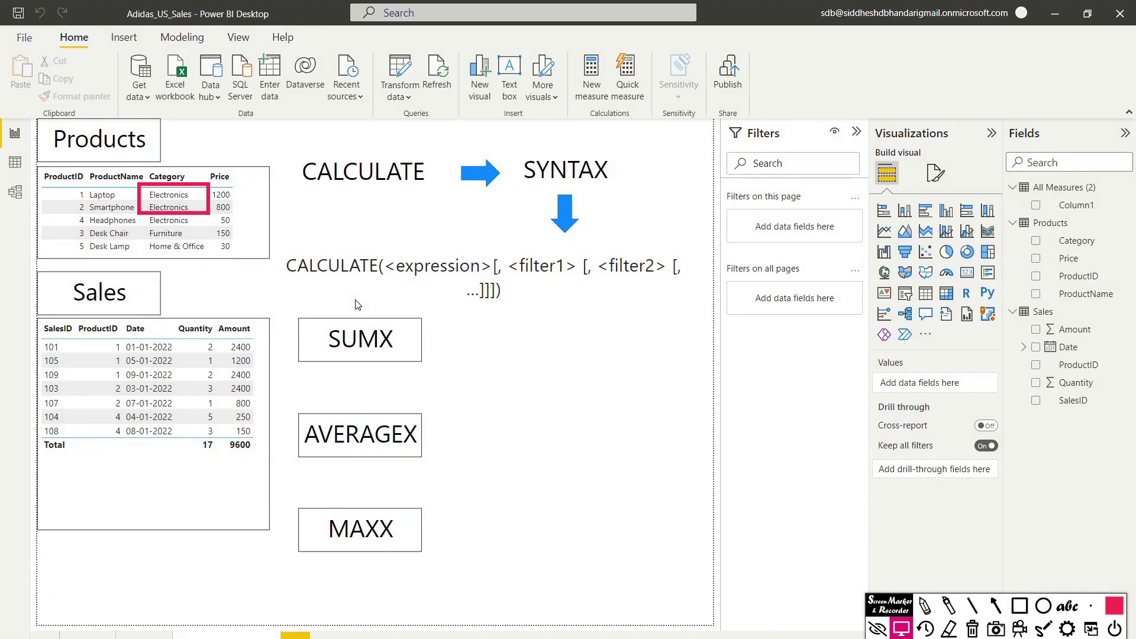
pyautogui.click(1020, 605)
pyautogui.moveTo(138, 188); pyautogui.dragTo(220, 221)
pyautogui.press('Escape')
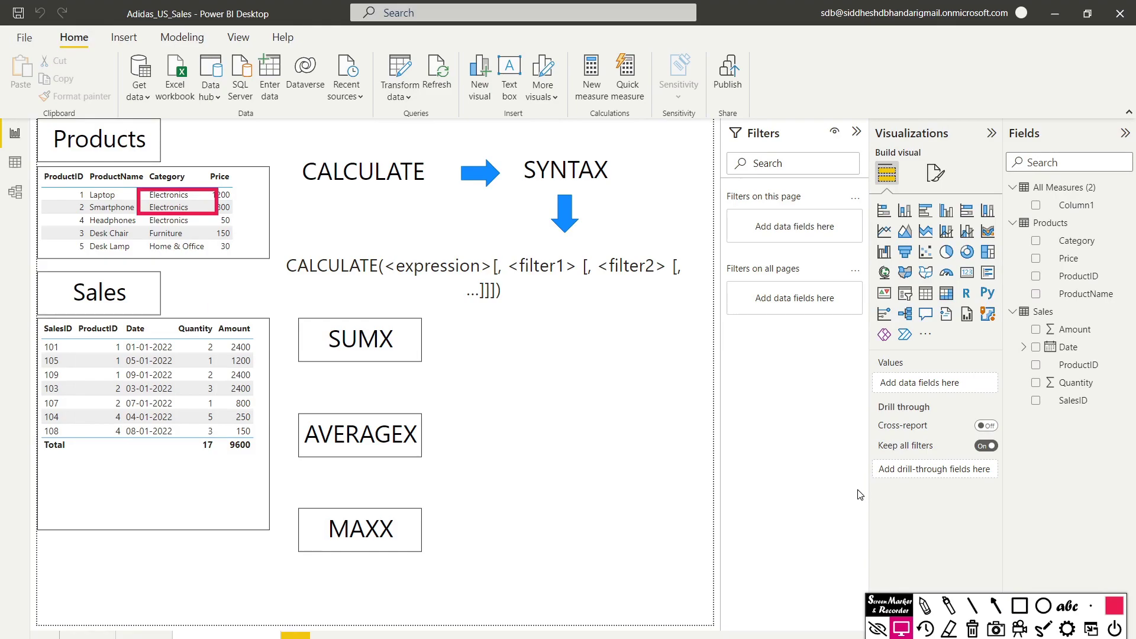
pyautogui.click(1021, 613)
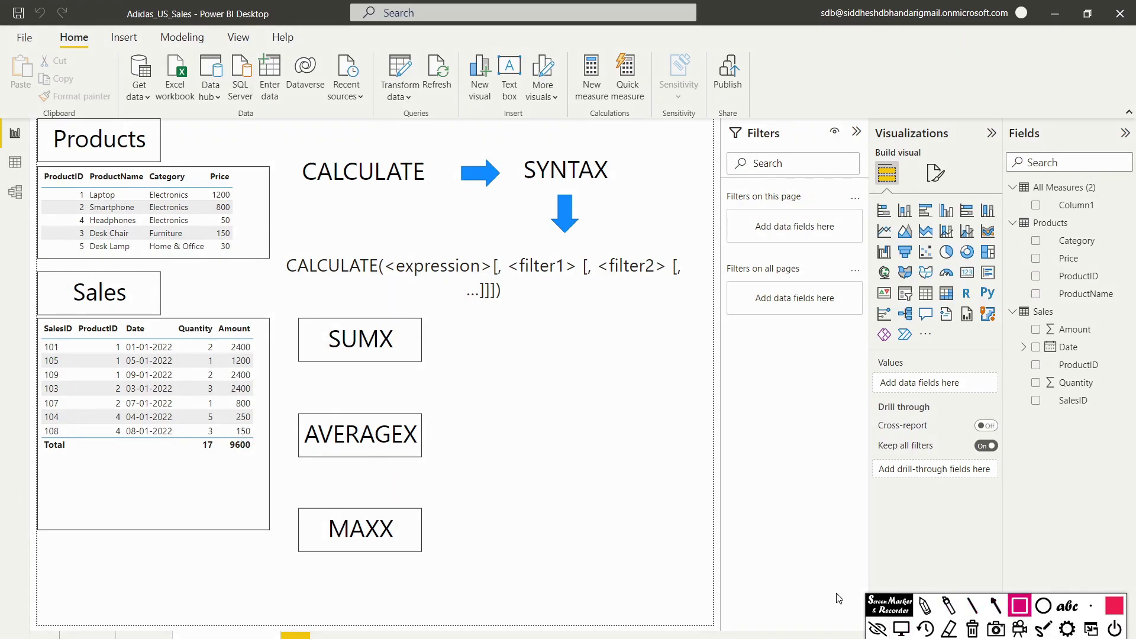
pyautogui.moveTo(141, 198); pyautogui.dragTo(213, 216)
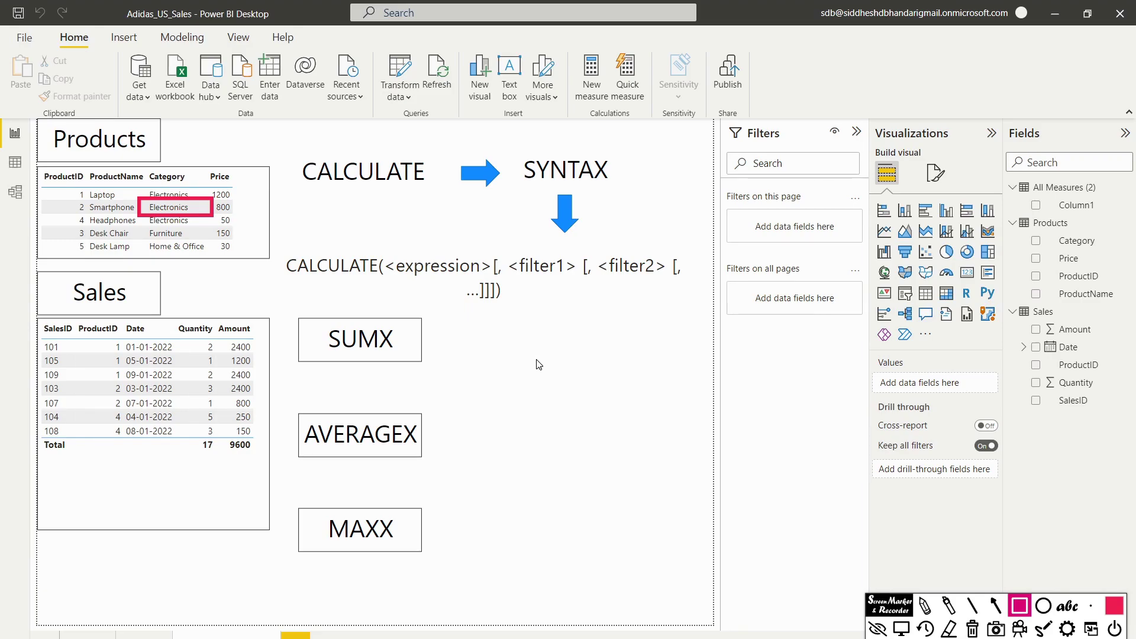
pyautogui.click(902, 628)
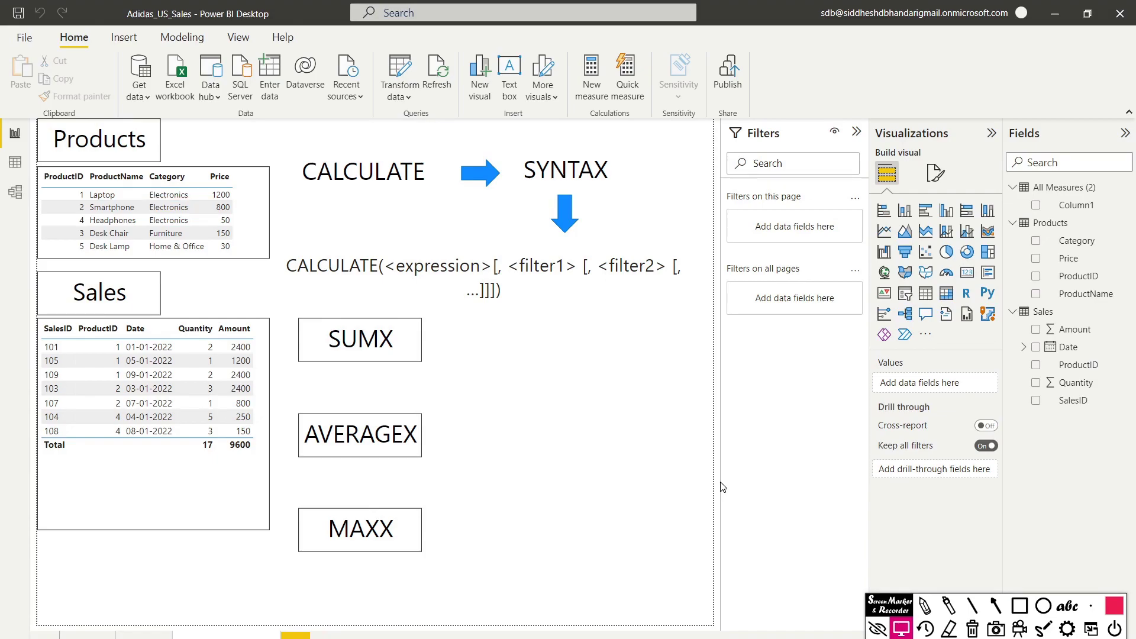
# Step: Clear the ProductID filter on the Sales table visual
pyautogui.click(213, 403)
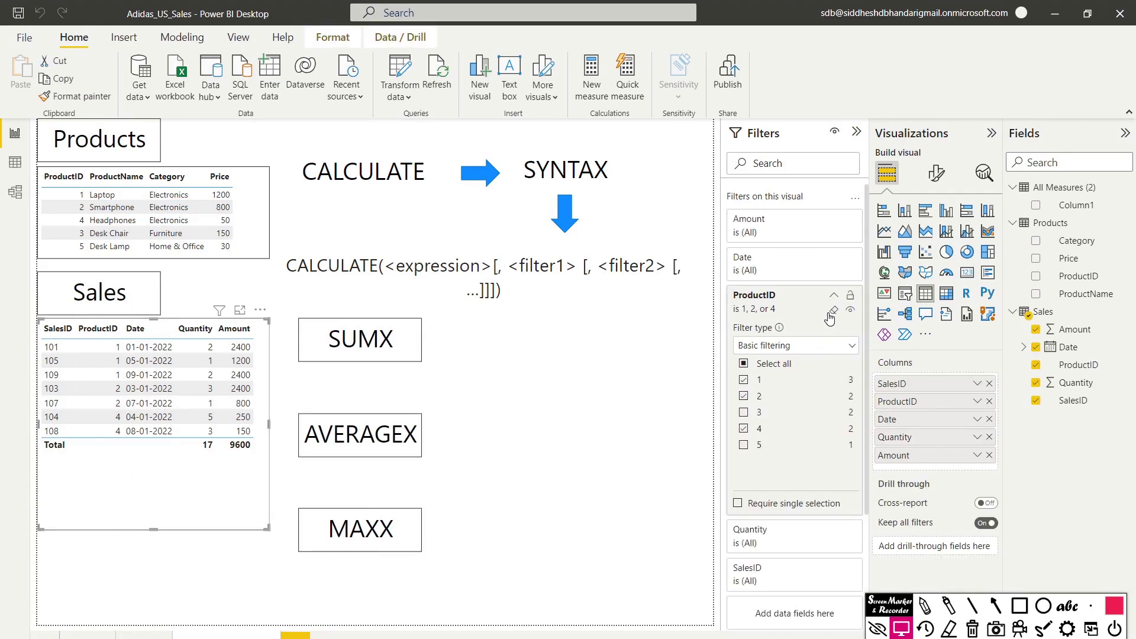
pyautogui.click(835, 313)
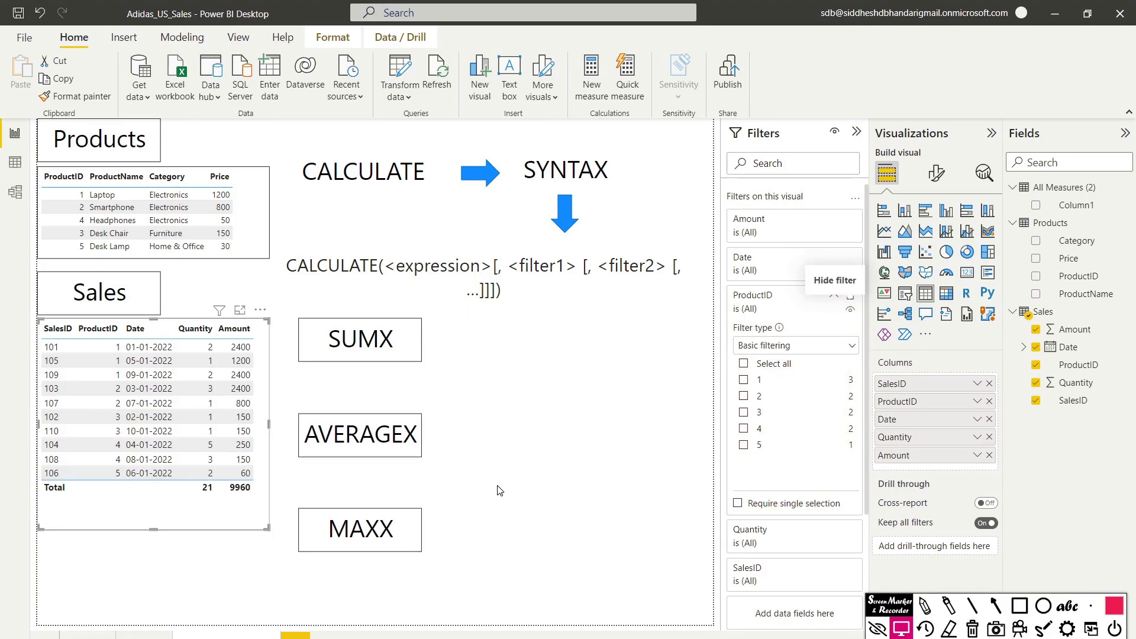
pyautogui.click(513, 501)
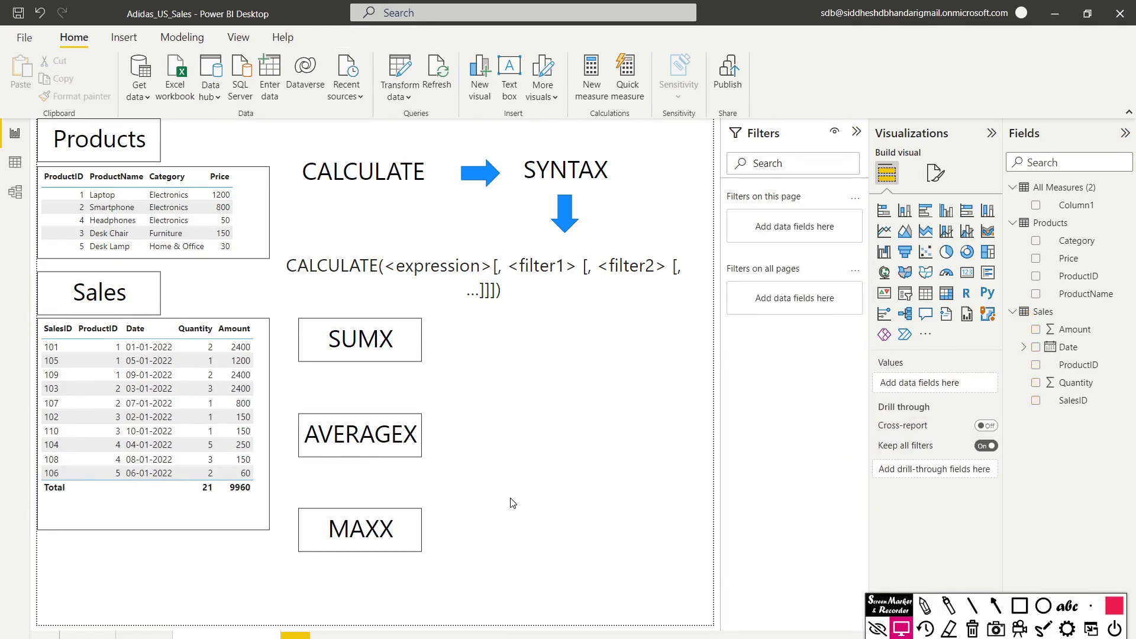
# Step: Create a new measure in the All Measures table named Electronics_Sold_Amount and start its formula with CALCULATE(
pyautogui.click(1119, 189)
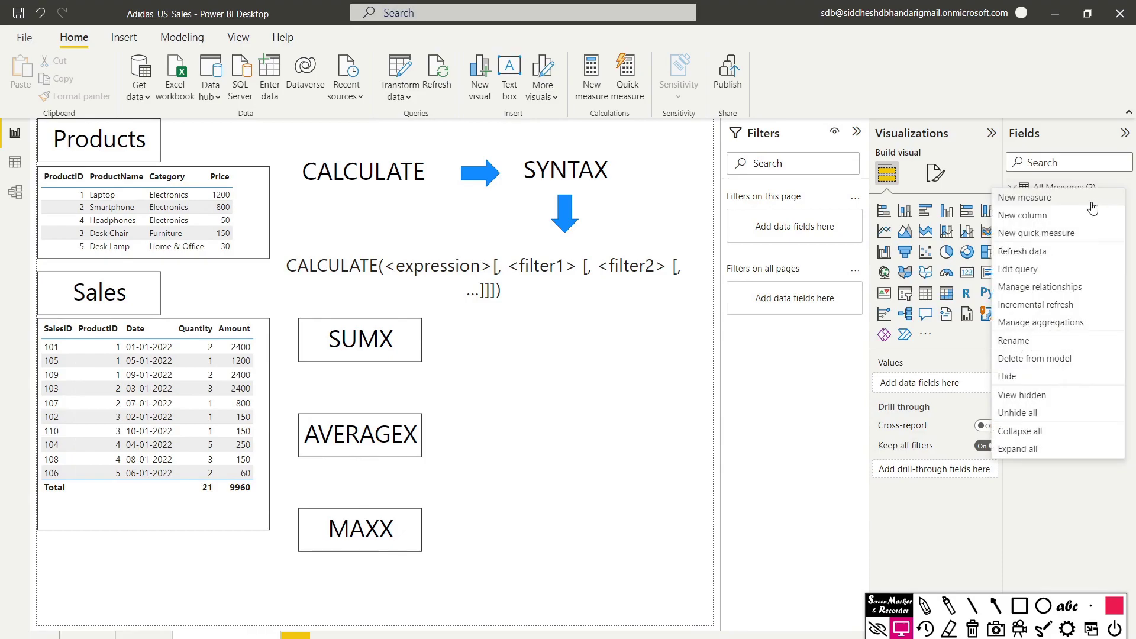
pyautogui.click(1092, 208)
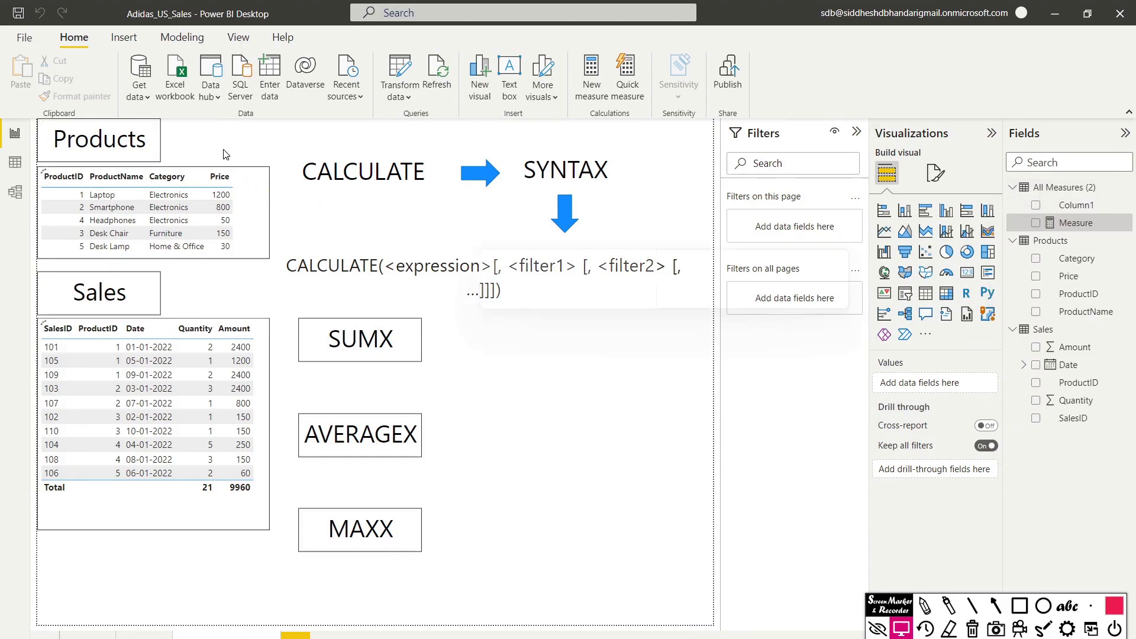
pyautogui.write('Electrono')
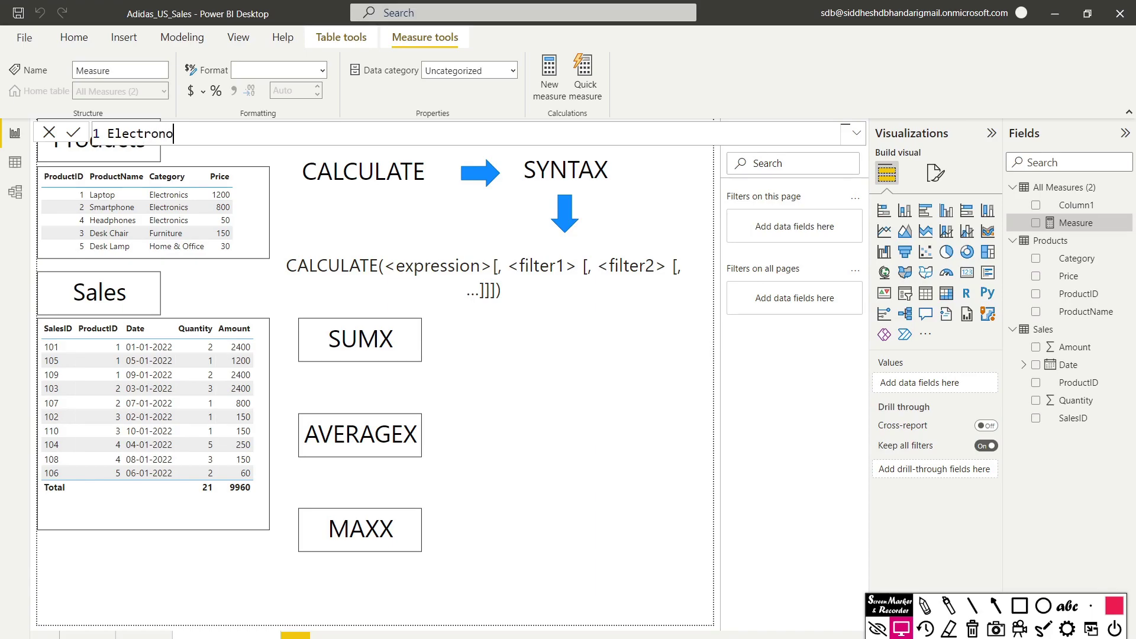
pyautogui.press('BackSpace')
pyautogui.write('ics_')
pyautogui.write('Sold_Amoun')
pyautogui.write('t =')
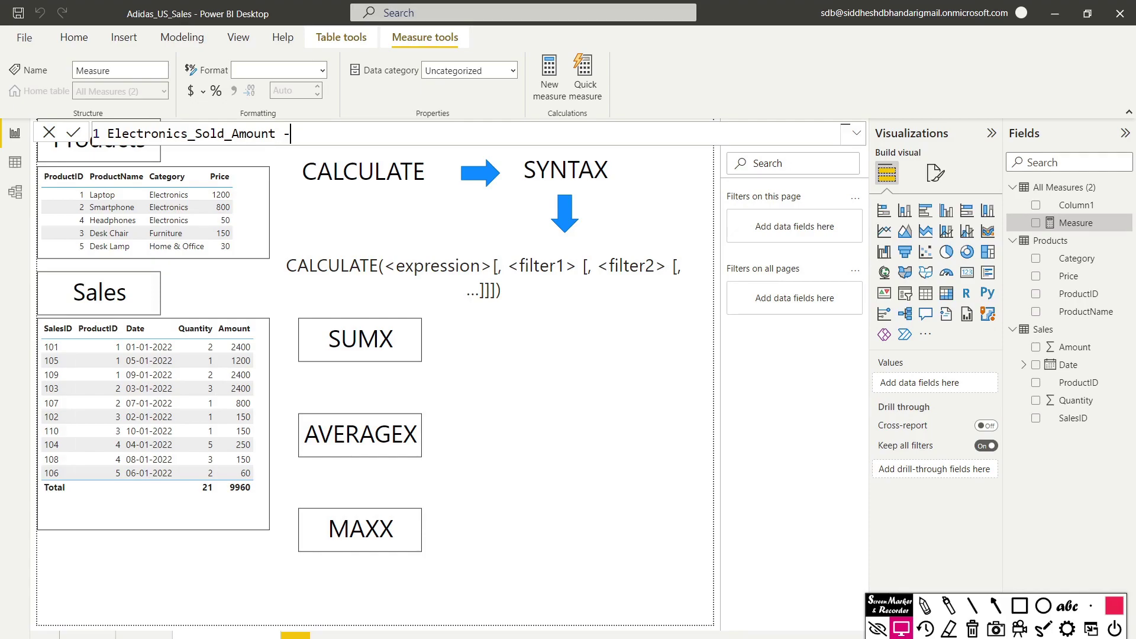
pyautogui.write(' CA')
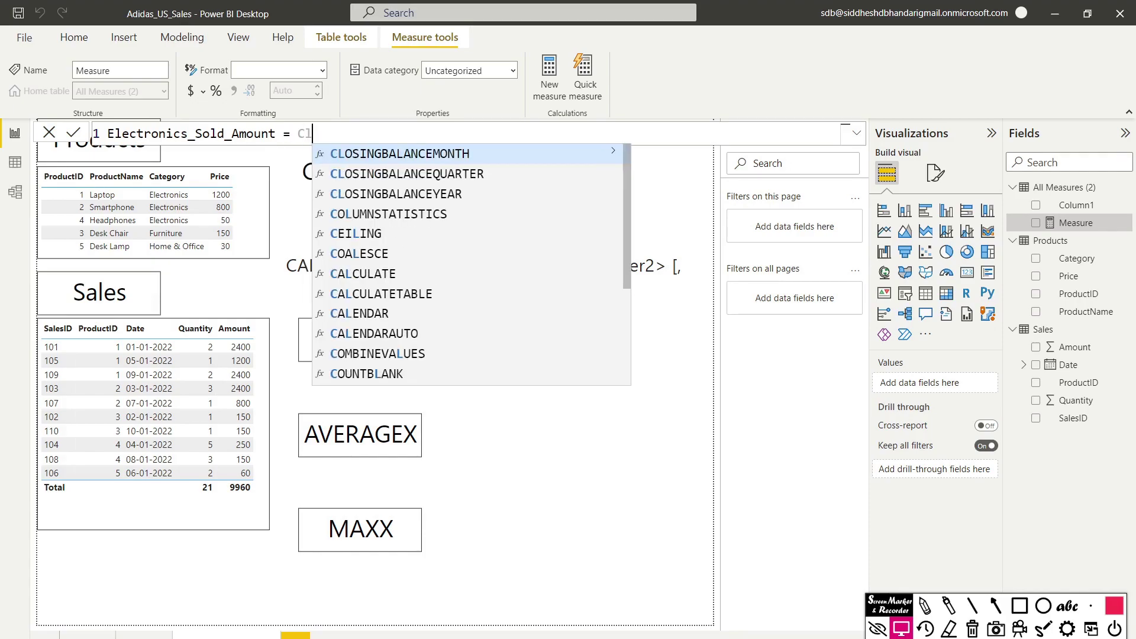
pyautogui.press('Tab')
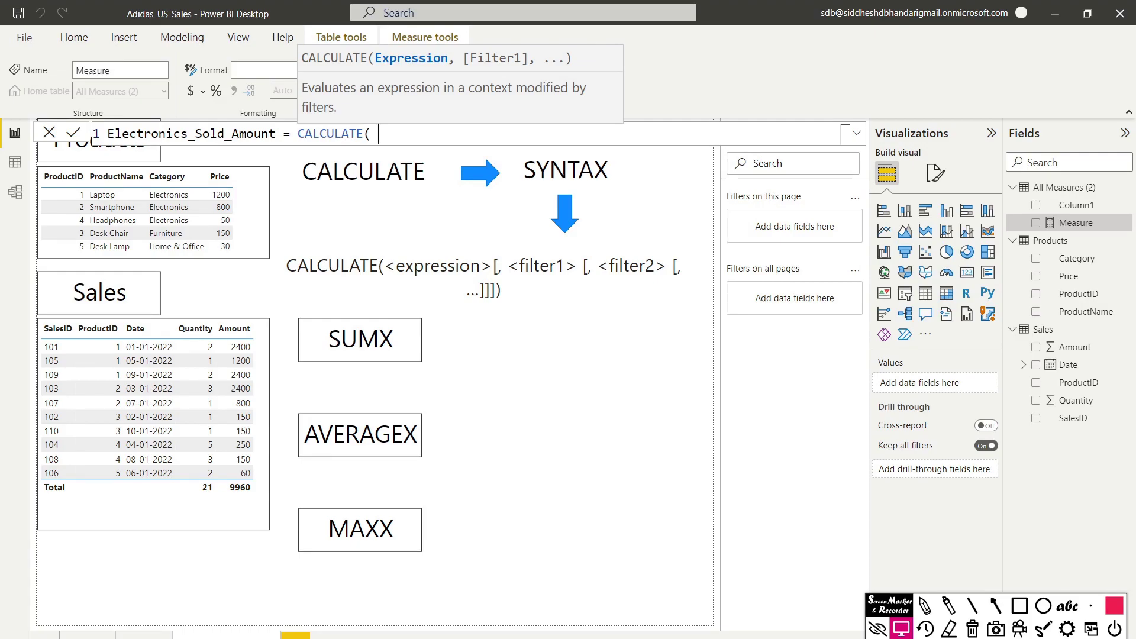
# Step: Add SUMX as the CALCULATE expression, with Sales as its table argument
pyautogui.write('Sum')
pyautogui.press('Down')
pyautogui.press('Down')
pyautogui.press('Down')
pyautogui.press('Tab')
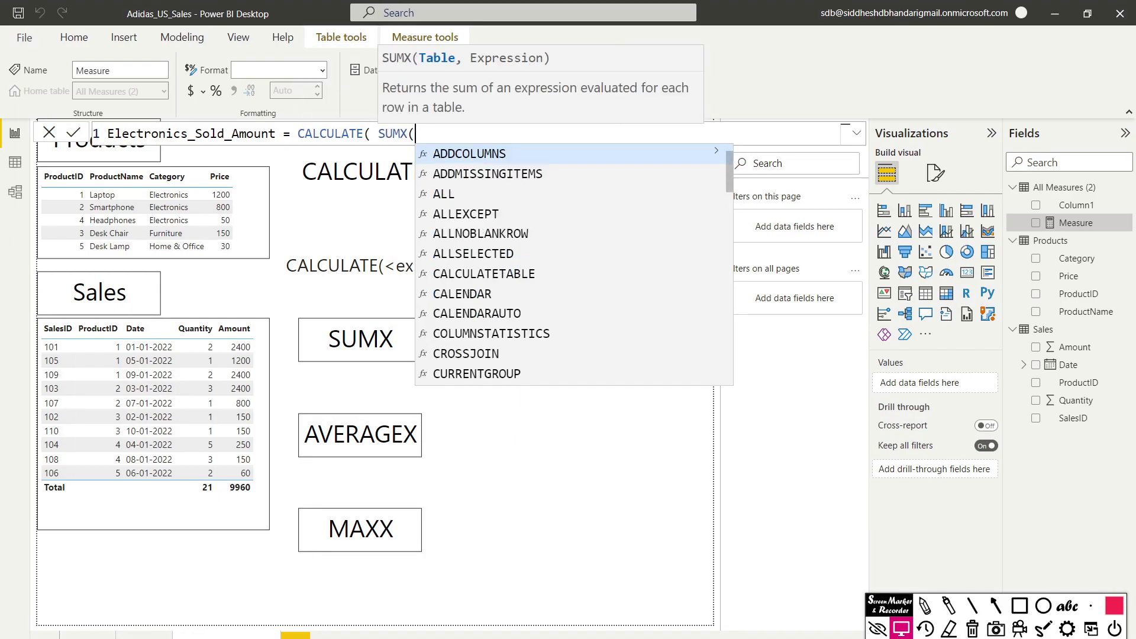
pyautogui.write('Sales,')
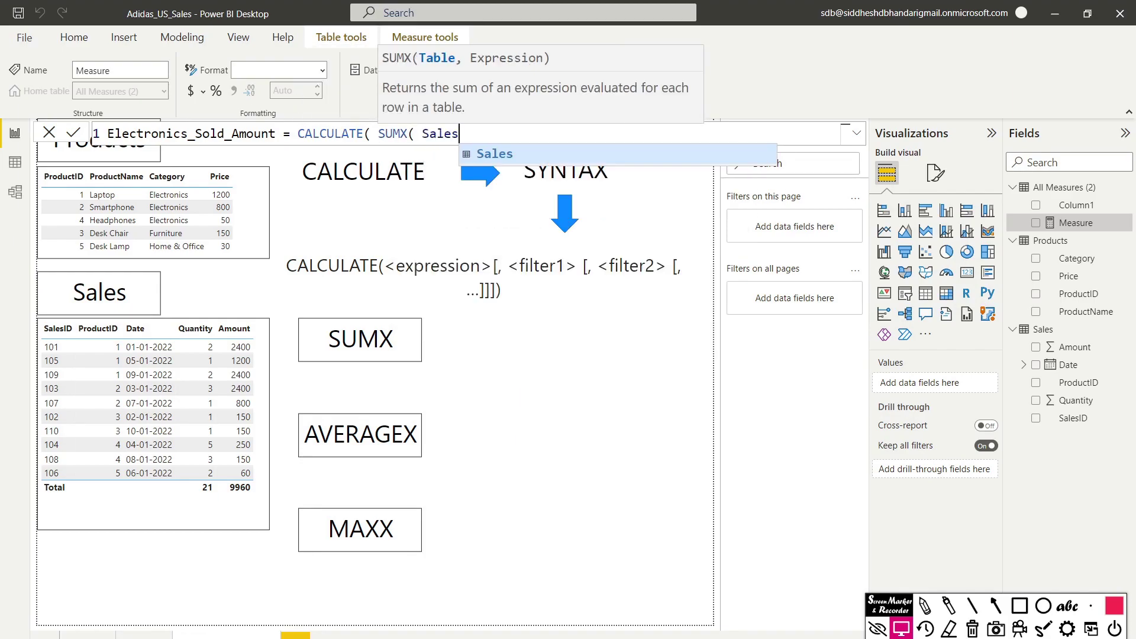
# Step: Box the Amount column header in the Sales table with a red rectangle
pyautogui.click(1019, 606)
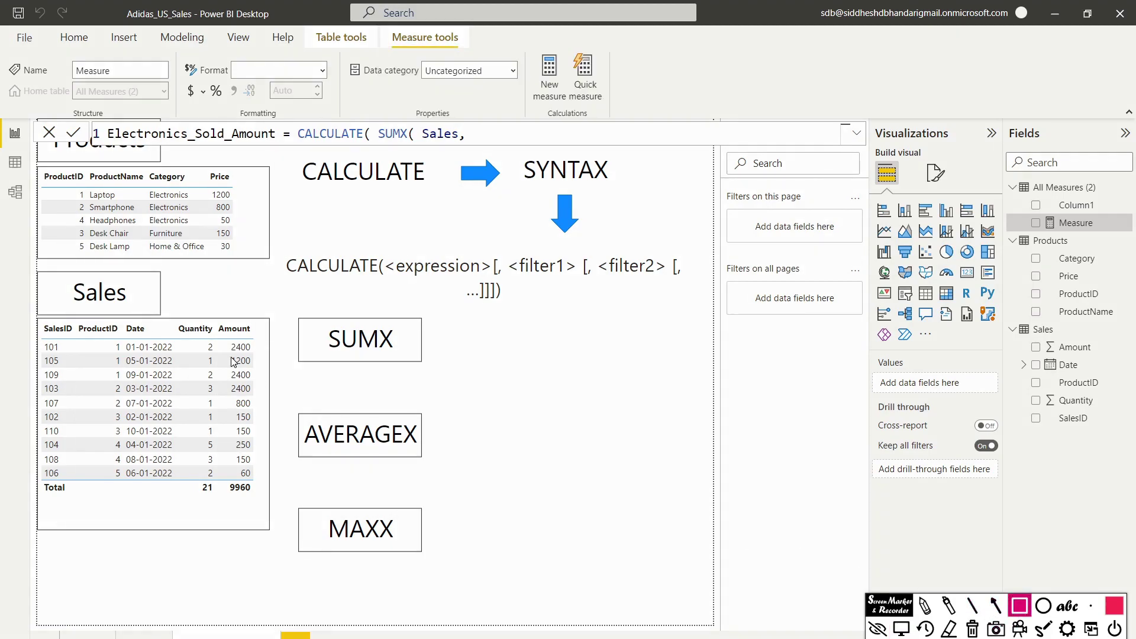
pyautogui.moveTo(211, 314); pyautogui.dragTo(273, 352)
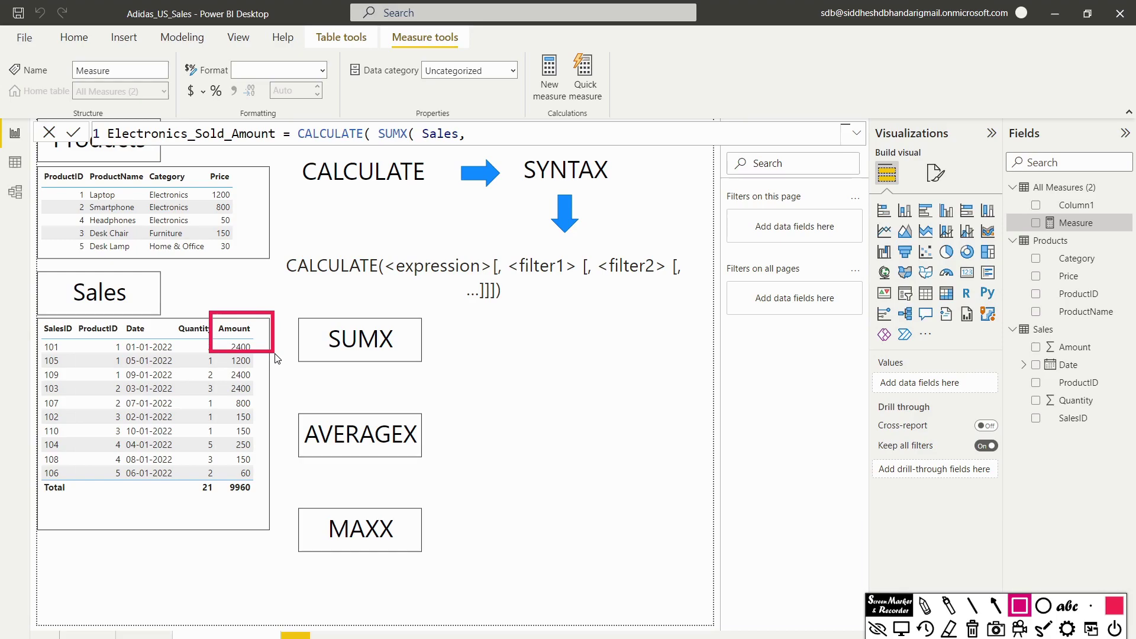
pyautogui.press('Escape')
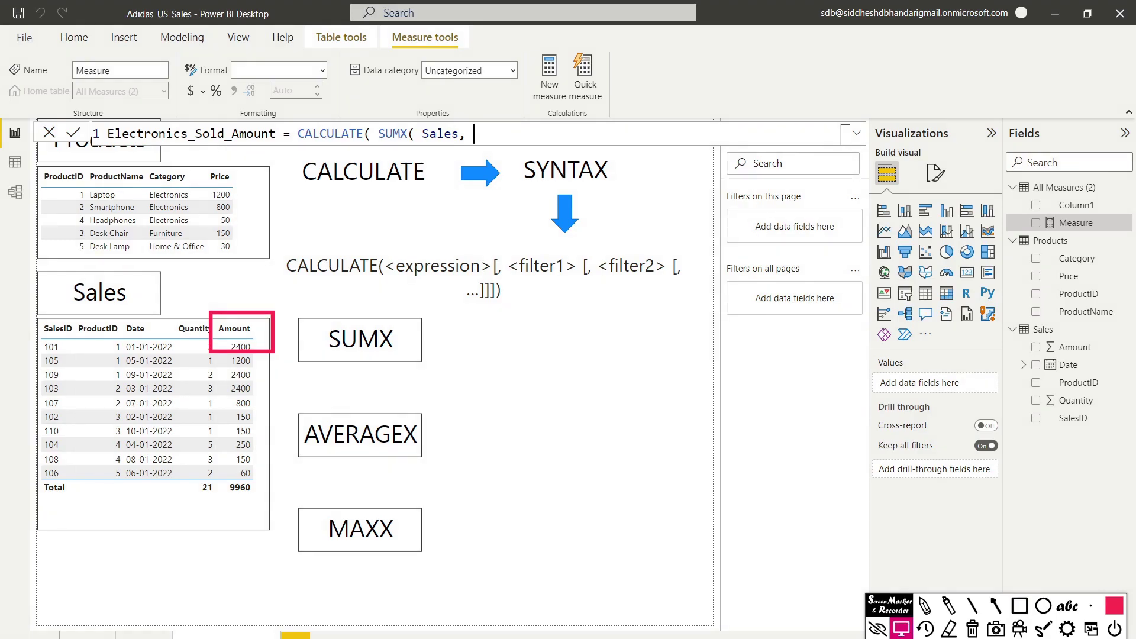
# Step: Complete the SUMX function with Sales[Amount] as its expression and close it, ready for the CALCULATE filter argument
pyautogui.write('Sales')
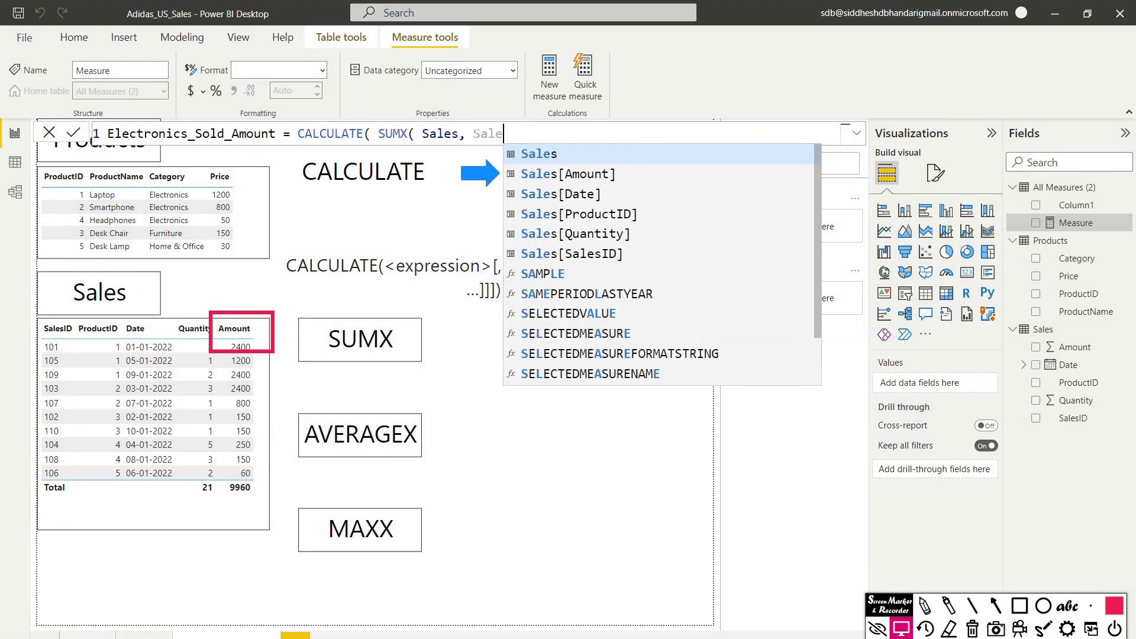
pyautogui.press('Tab')
pyautogui.write('), ')
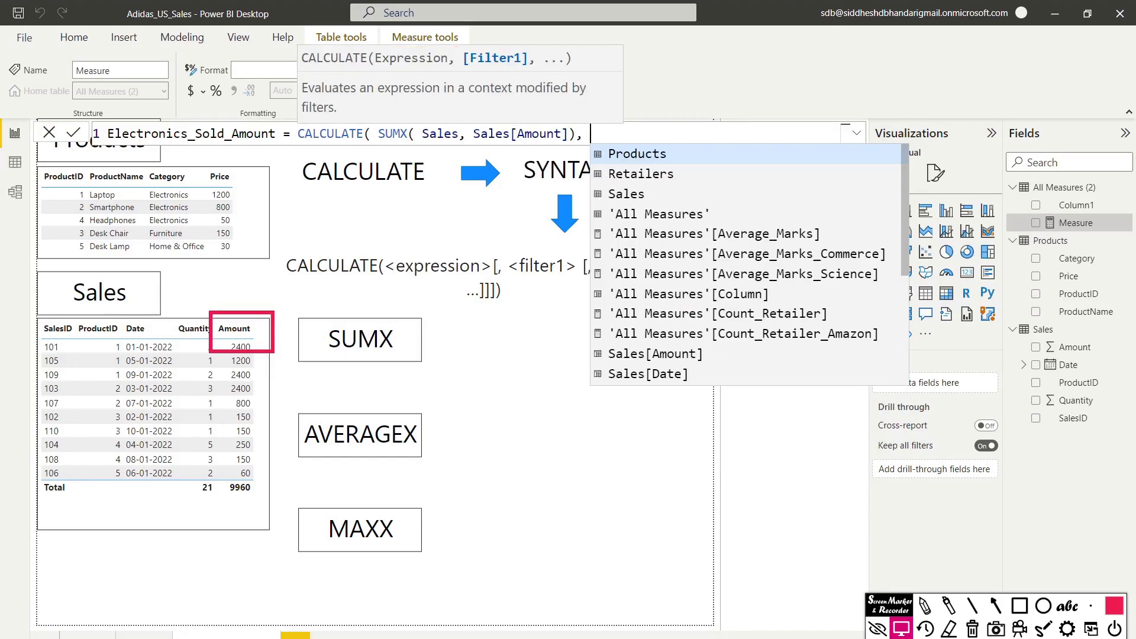
# Step: Start the filter argument of CALCULATE with the FILTER( function
pyautogui.write('F')
pyautogui.click(1020, 605)
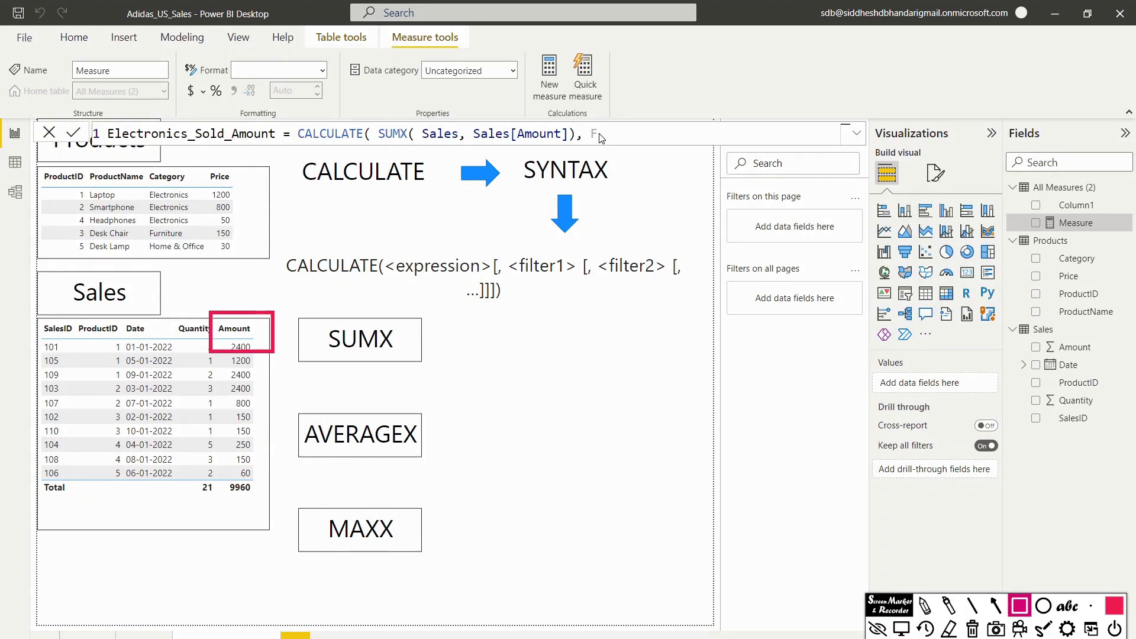
pyautogui.click(902, 629)
pyautogui.write('ILTER(')
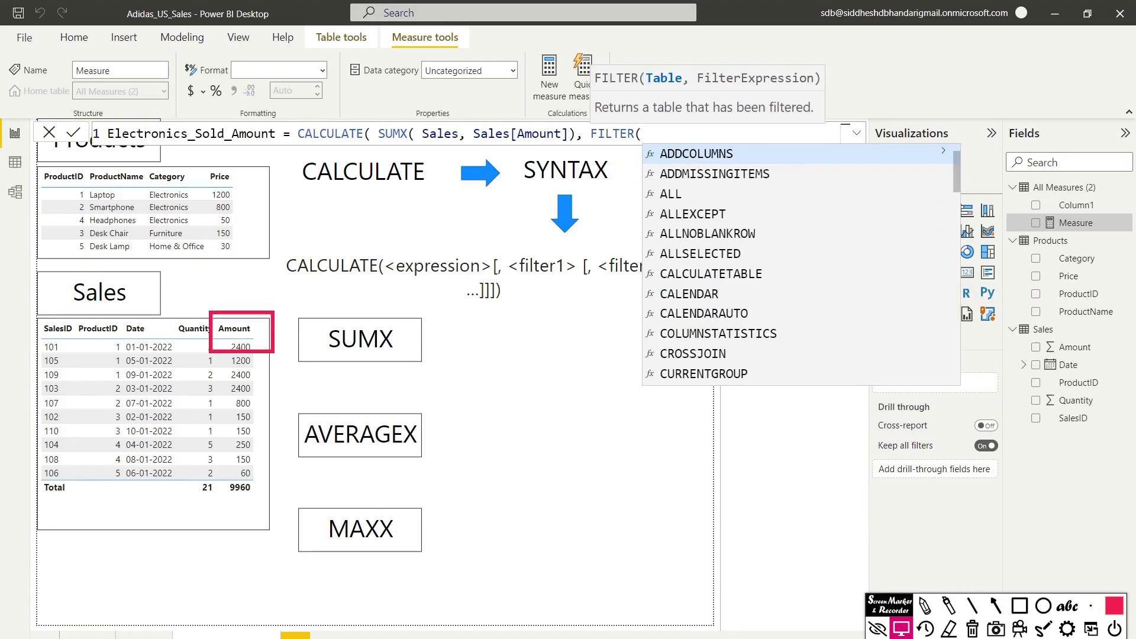
# Step: Box the Category header and first Electronics entry in the Products table with a red rectangle
pyautogui.click(1020, 606)
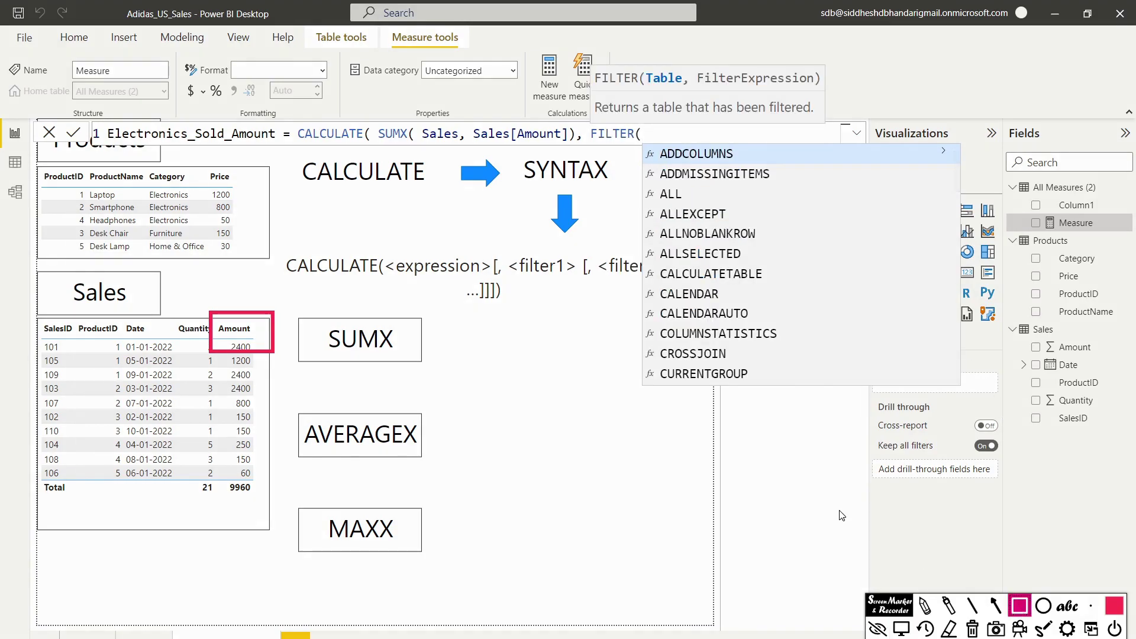
pyautogui.moveTo(138, 168)
pyautogui.mouseDown()
pyautogui.moveTo(178, 205)
pyautogui.moveTo(204, 209)
pyautogui.mouseUp()
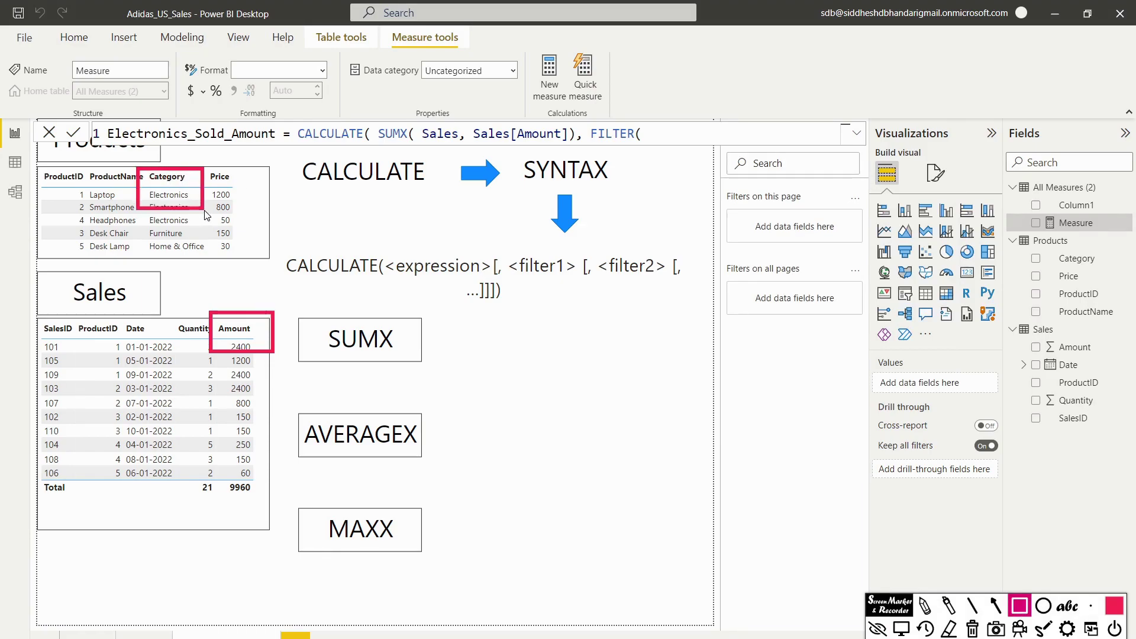
pyautogui.press('Escape')
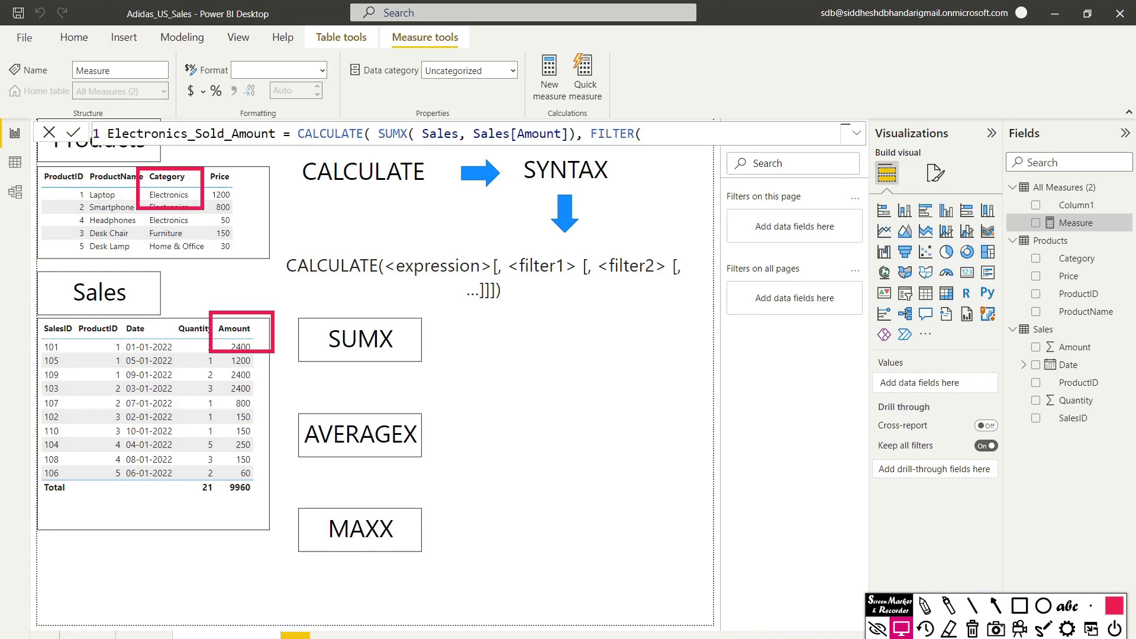
# Step: Enter Products as the table argument of the FILTER function
pyautogui.write('Products.,')
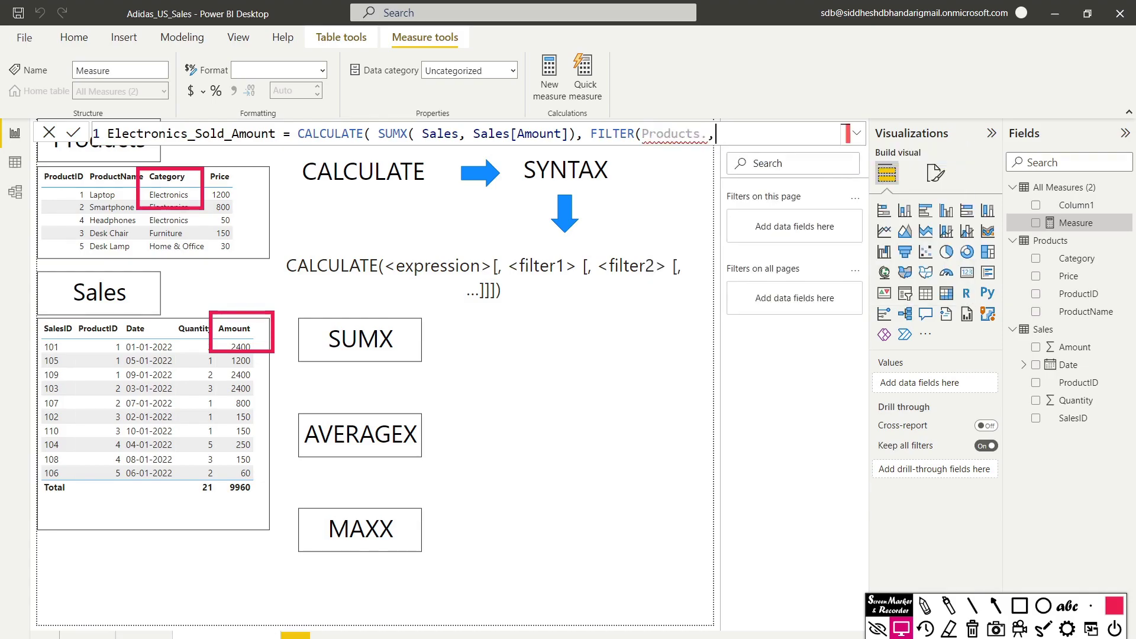
pyautogui.press('BackSpace')
pyautogui.press('BackSpace')
pyautogui.write(', ')
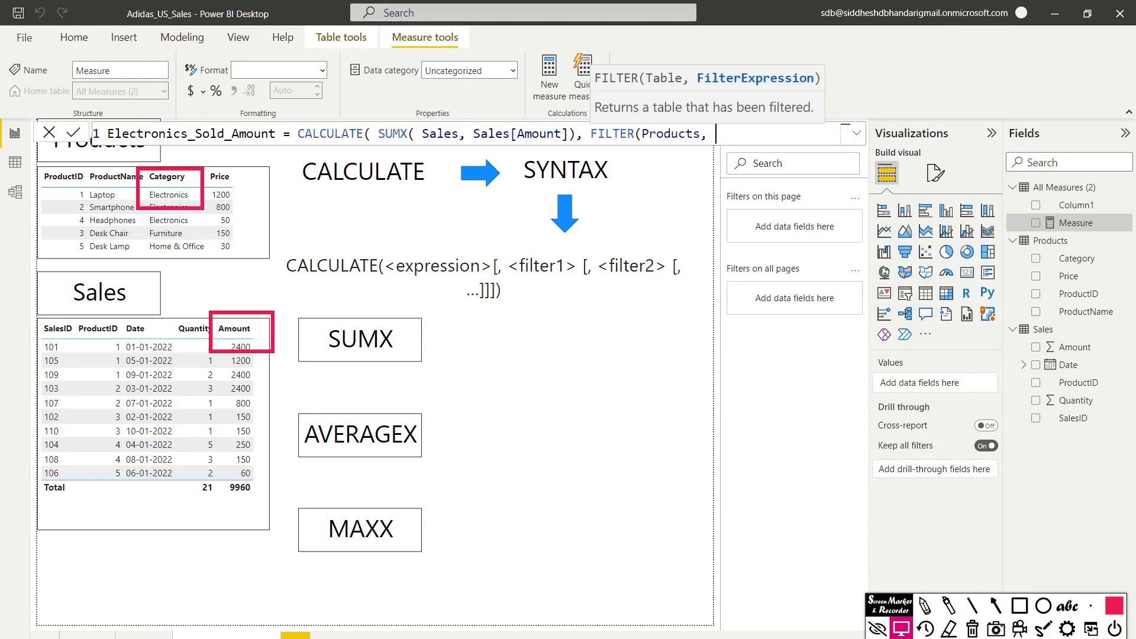
# Step: Add the filter condition Products[Category] = "Electronics", close both functions and commit the measure
pyautogui.write('Pr')
pyautogui.press('Down')
pyautogui.press('Down')
pyautogui.press('Tab')
pyautogui.write('= "Electronics"))')
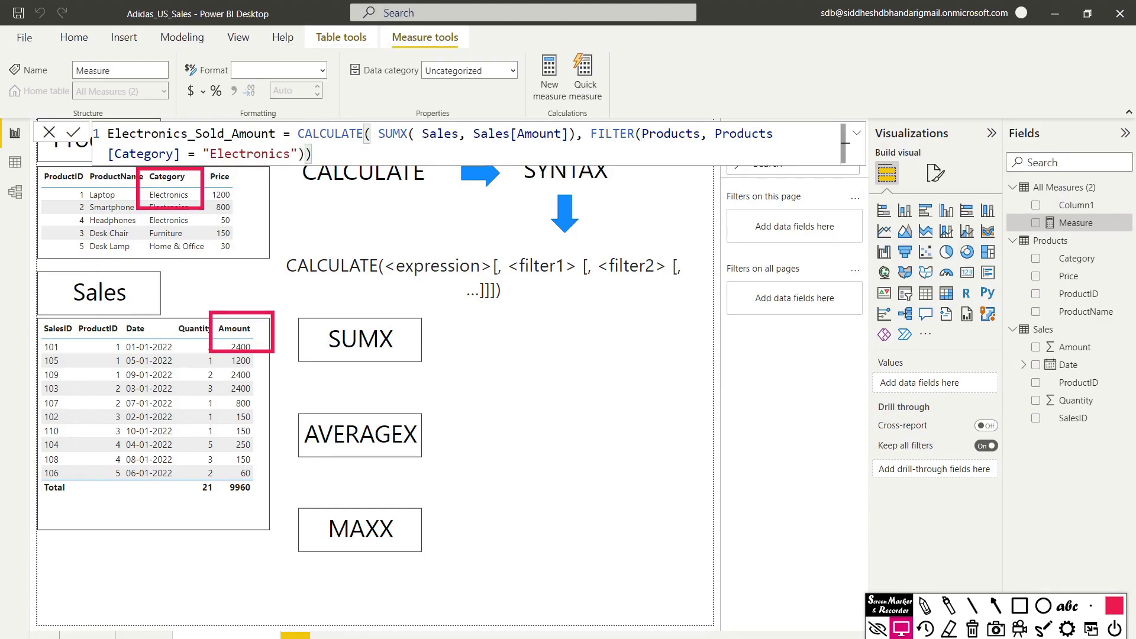
pyautogui.press('Return')
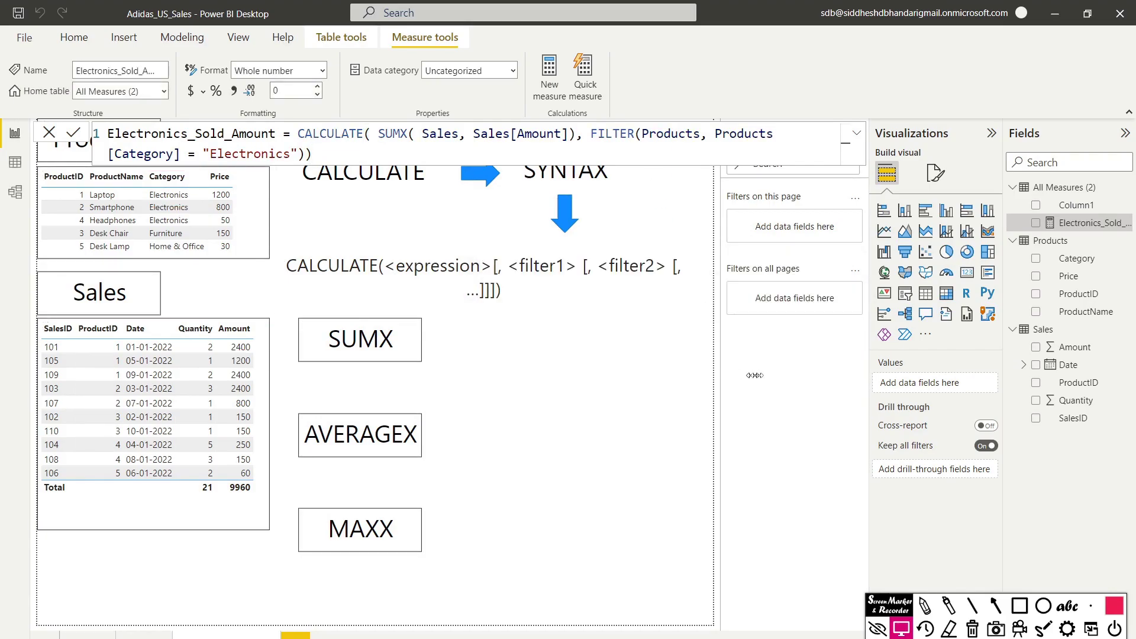
# Step: Add the Electronics_Sold_Amount measure to the report as a small card visual beside the SUMX box
pyautogui.moveTo(1088, 225); pyautogui.dragTo(536, 353)
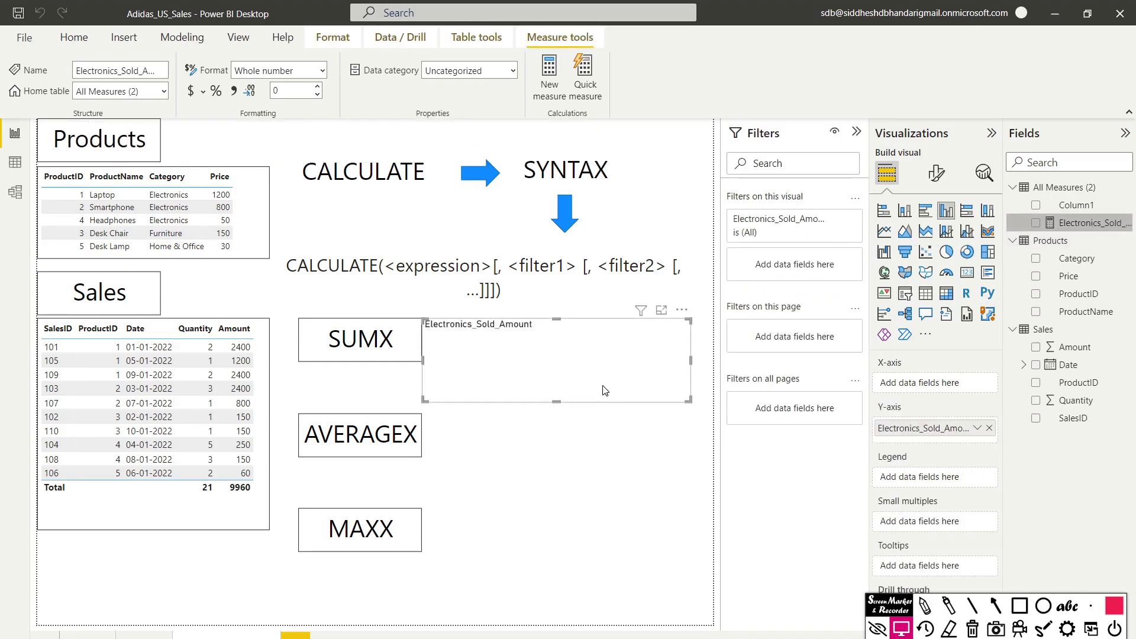
pyautogui.click(967, 272)
pyautogui.click(709, 402)
pyautogui.click(688, 400)
pyautogui.moveTo(689, 401); pyautogui.dragTo(524, 352)
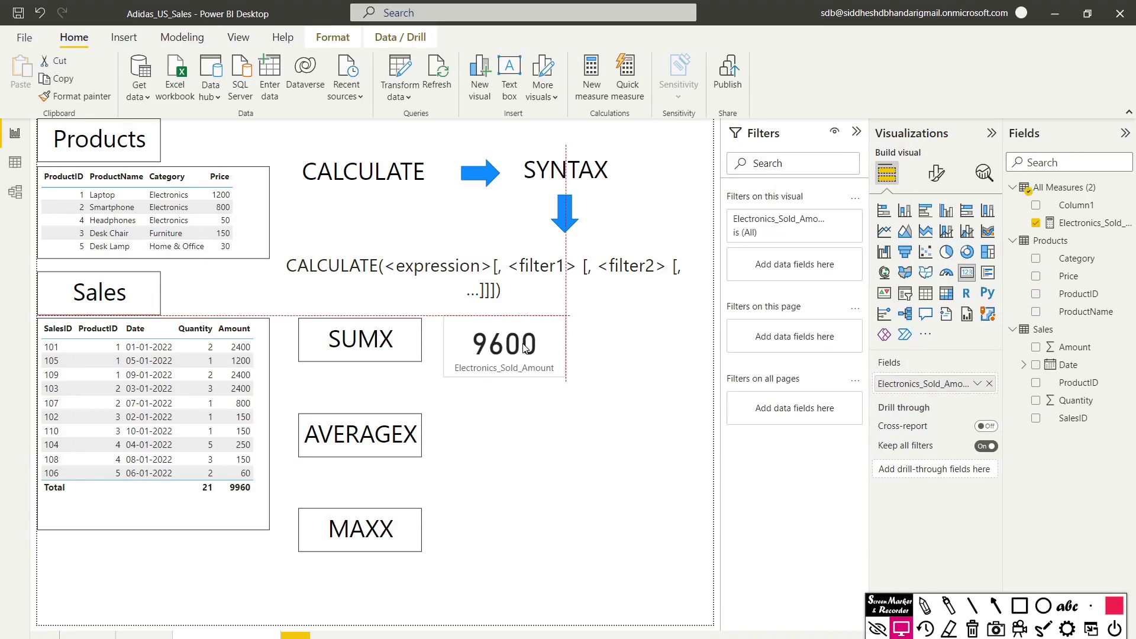
# Step: Select the Sales table visual and box the Electronics rows in Products and the ProductID column in Sales with red rectangles
pyautogui.click(248, 516)
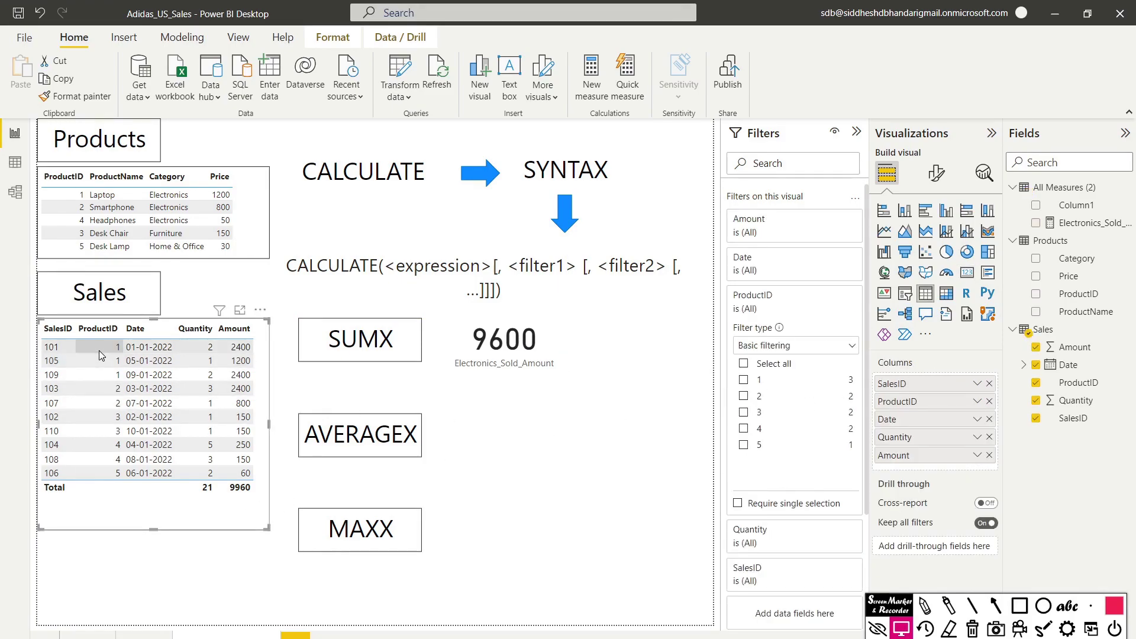
pyautogui.click(1019, 606)
pyautogui.moveTo(55, 188)
pyautogui.mouseDown()
pyautogui.moveTo(151, 240)
pyautogui.moveTo(258, 235)
pyautogui.mouseUp()
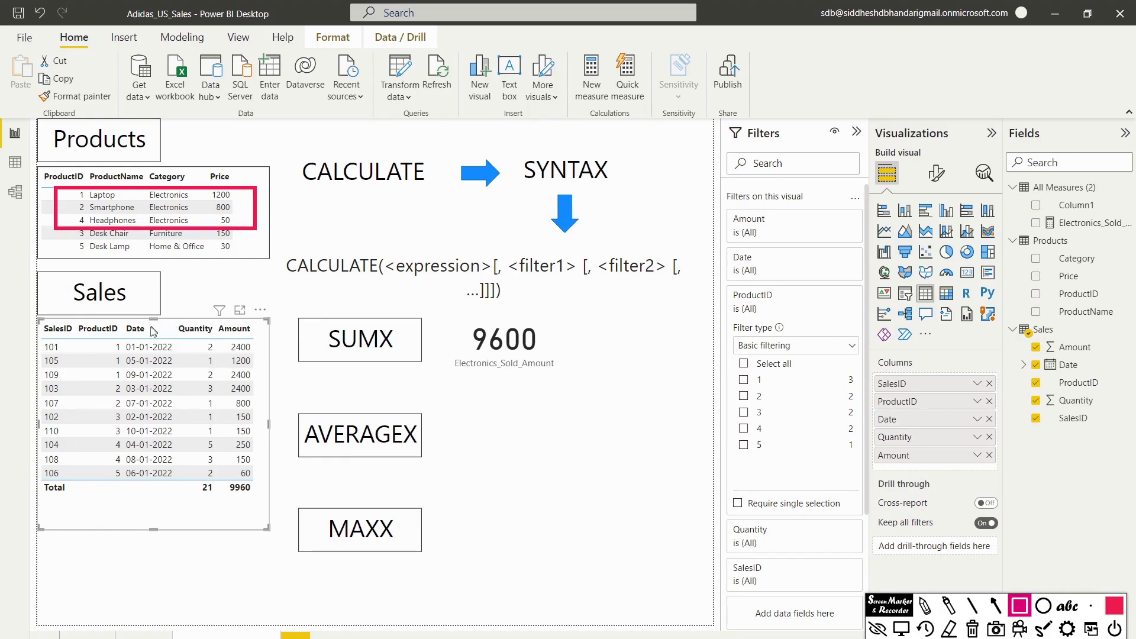
pyautogui.moveTo(70, 320); pyautogui.dragTo(133, 501)
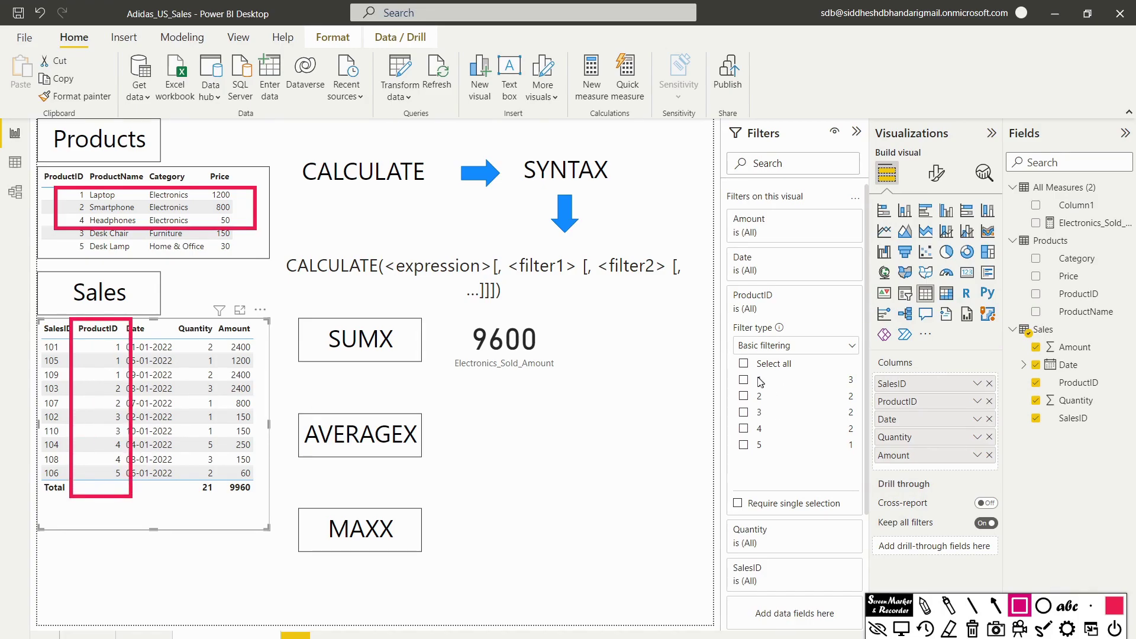
pyautogui.press('Escape')
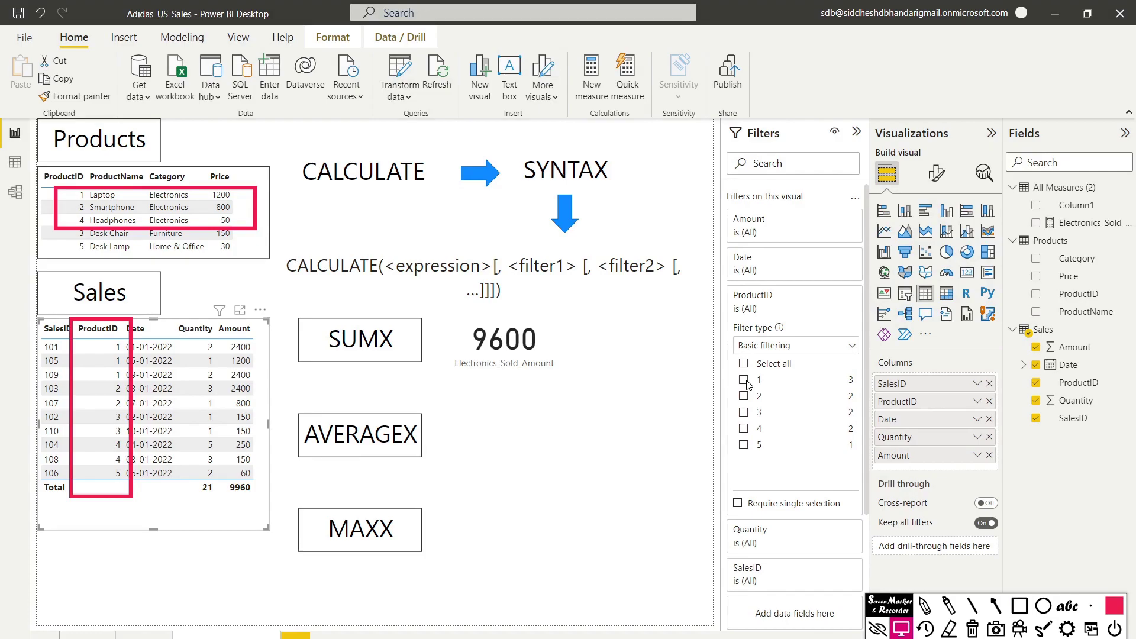
# Step: Filter the Sales table visual to ProductID 1, 2 and 4
pyautogui.click(744, 380)
pyautogui.click(744, 396)
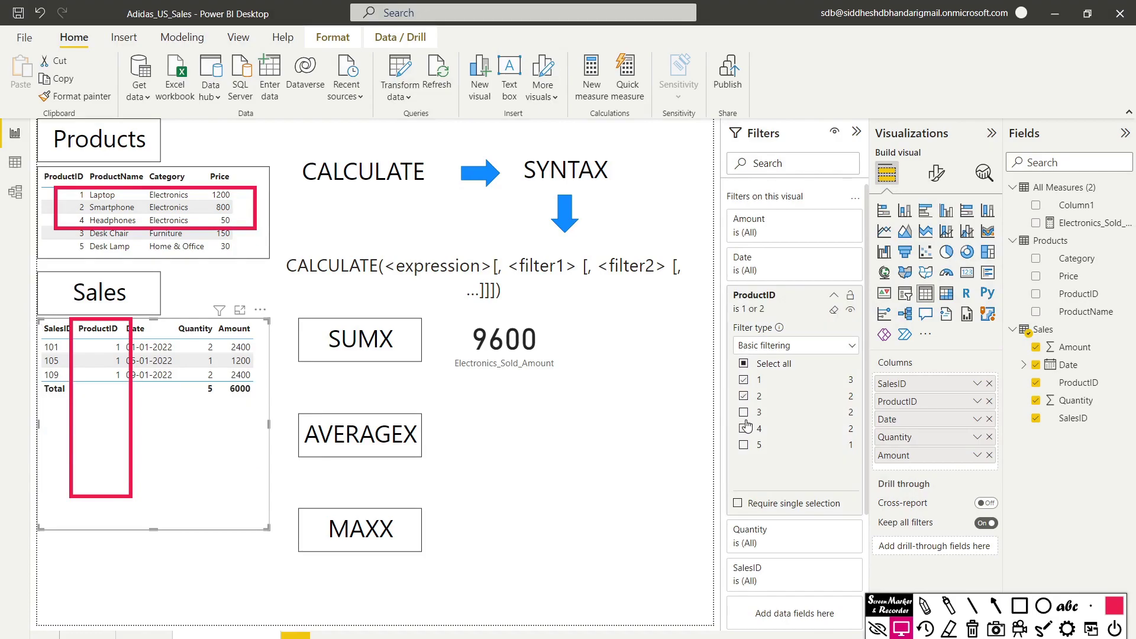
pyautogui.click(744, 429)
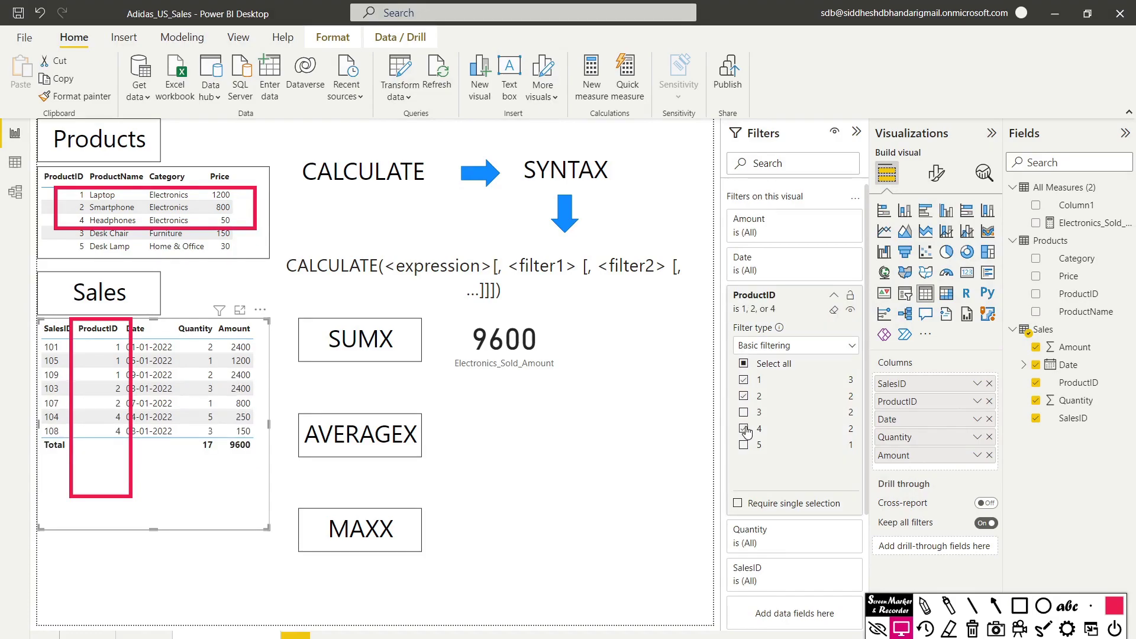
# Step: Box the Amount total of the filtered Sales table with a red rectangle, then clear the annotation
pyautogui.click(1020, 605)
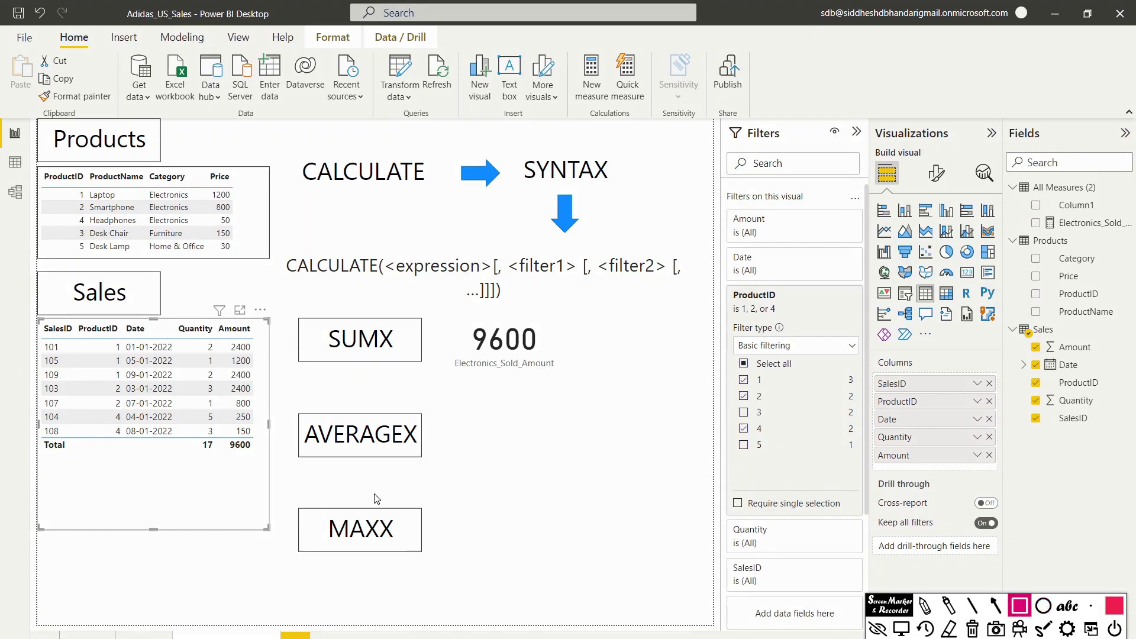
pyautogui.moveTo(228, 435); pyautogui.dragTo(266, 461)
pyautogui.press('Escape')
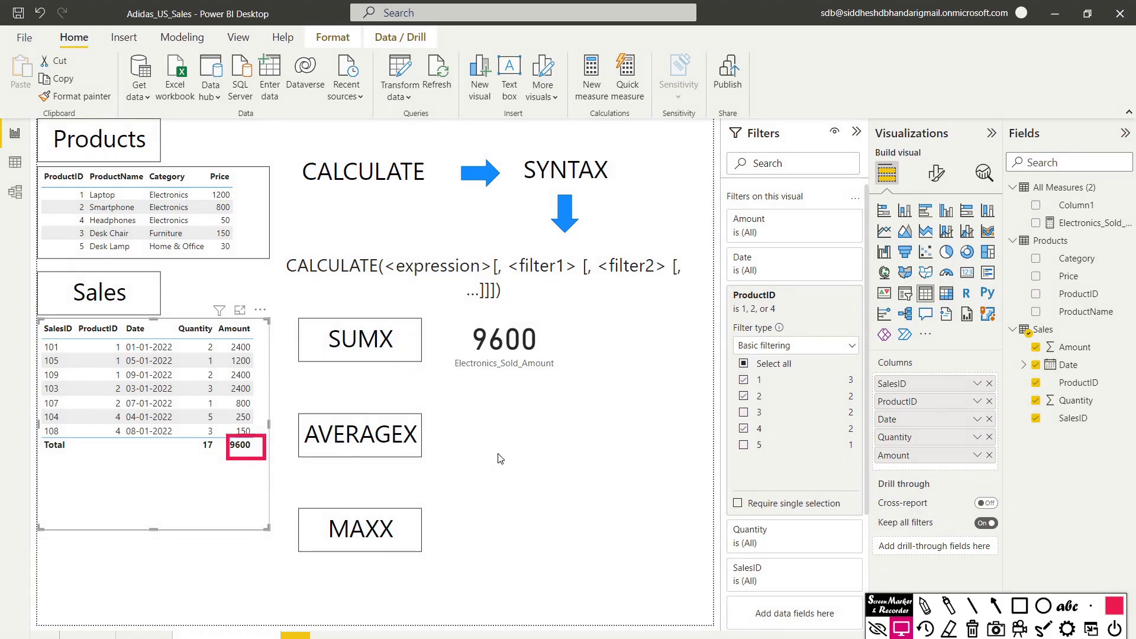
pyautogui.press('Escape')
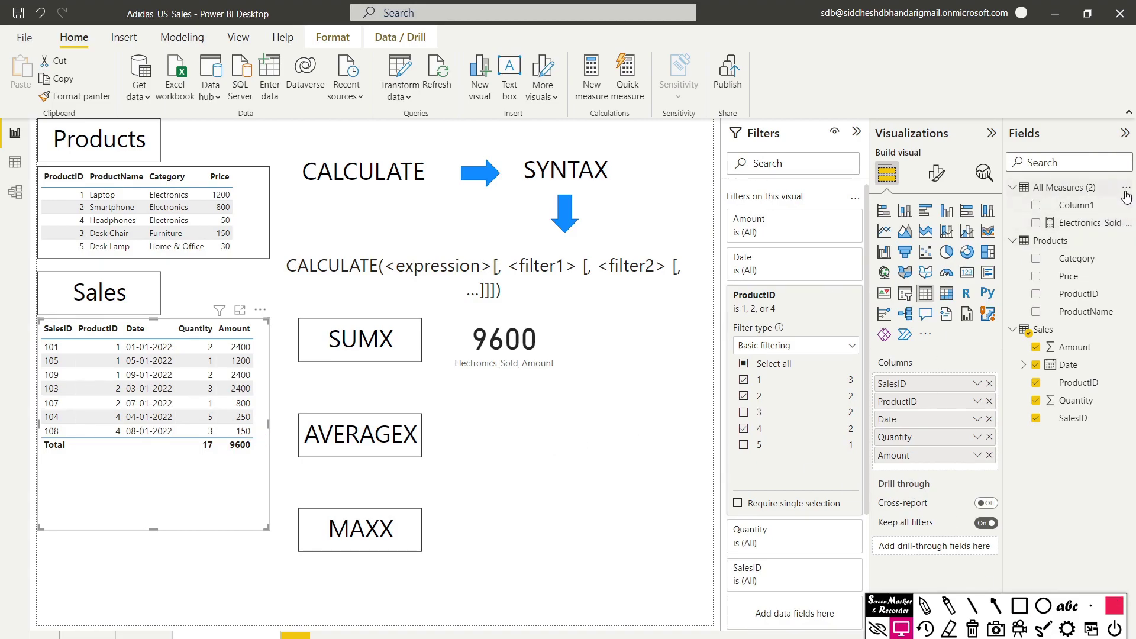
pyautogui.click(1128, 190)
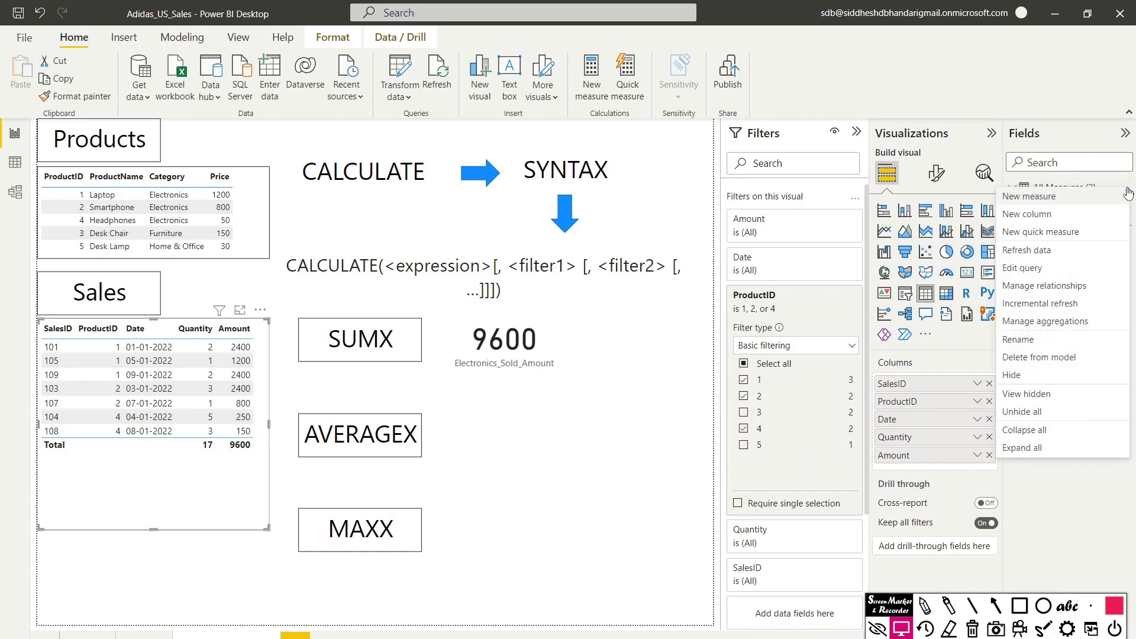
pyautogui.click(1047, 197)
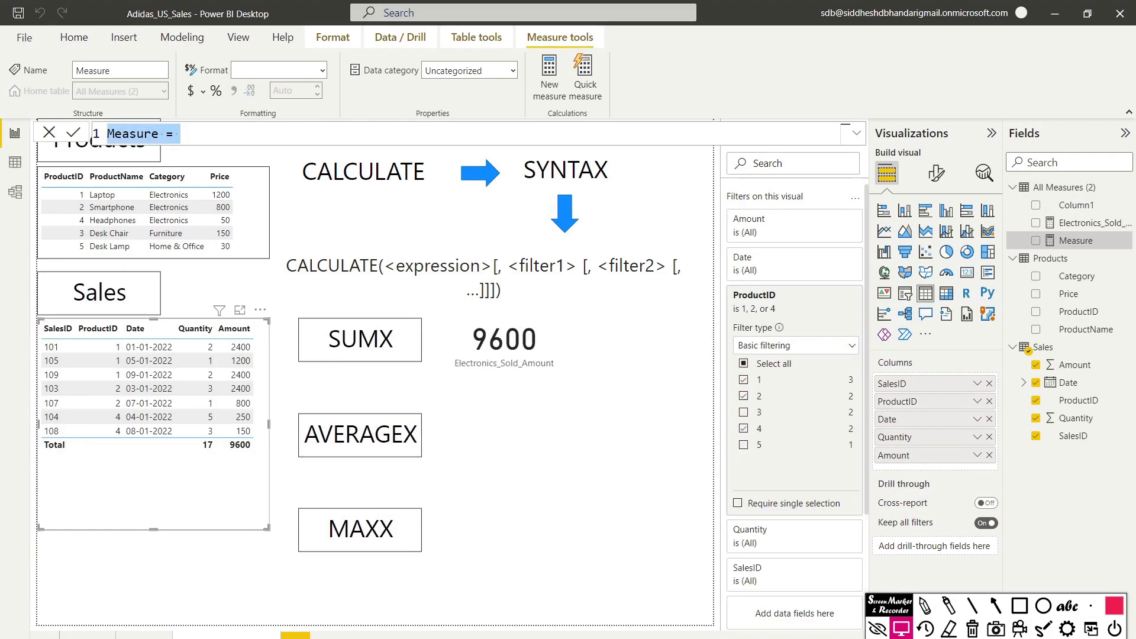
pyautogui.write('Ee')
pyautogui.write('ec')
pyautogui.write('tronics')
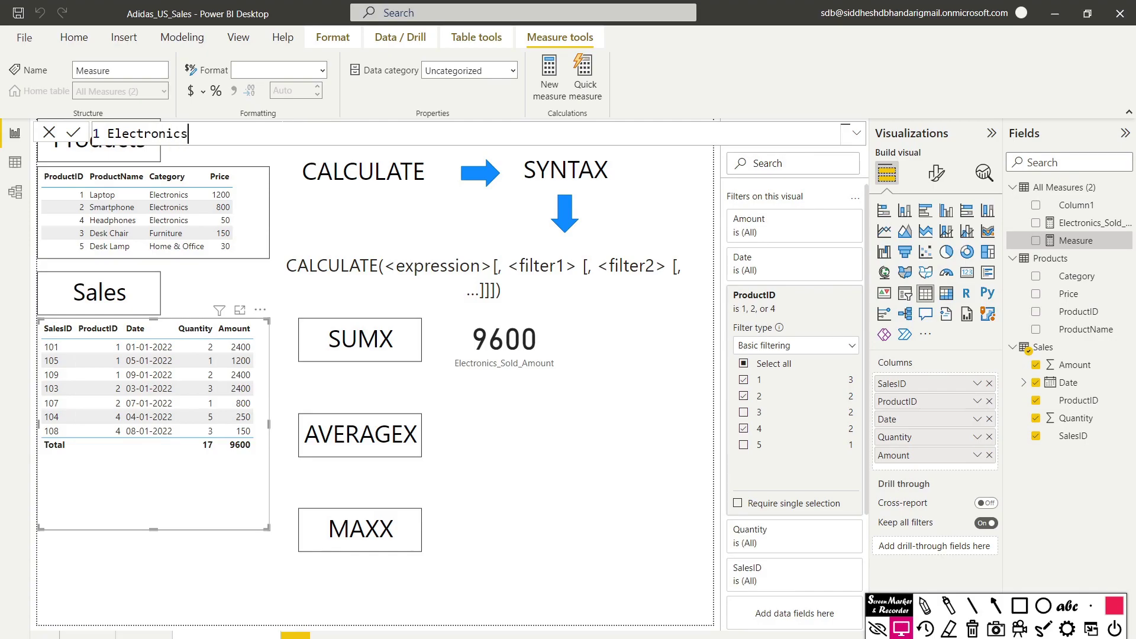
pyautogui.write('_Sold_Count = Cac')
pyautogui.press('Tab')
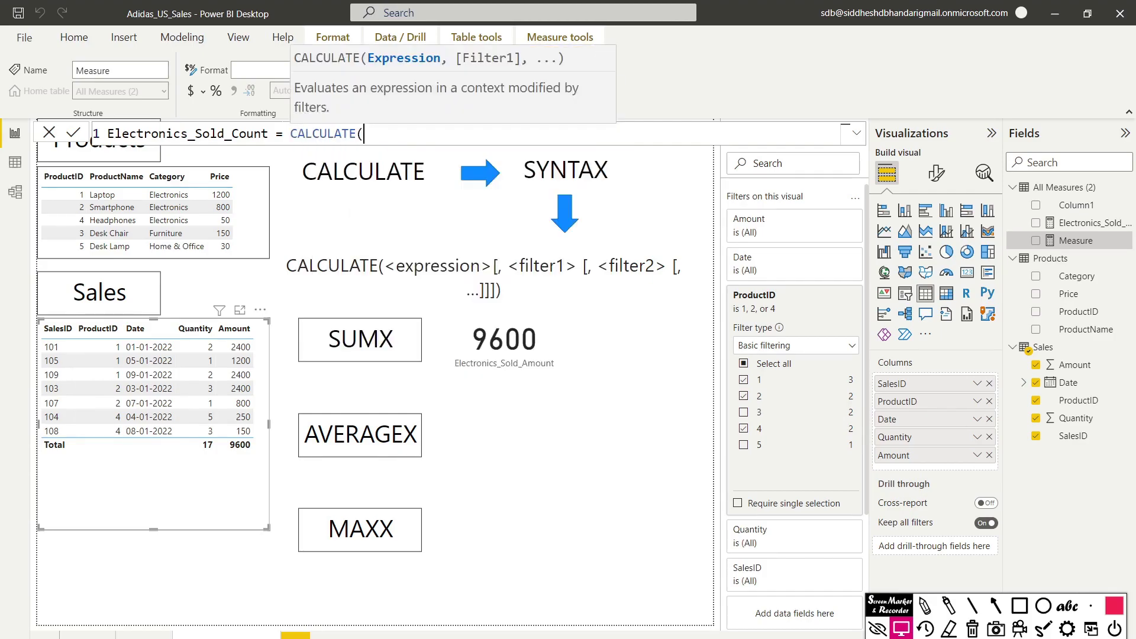
pyautogui.write('Count')
pyautogui.press('Down')
pyautogui.press('Down')
pyautogui.press('Down')
pyautogui.press('Down')
pyautogui.press('Down')
pyautogui.press('Tab')
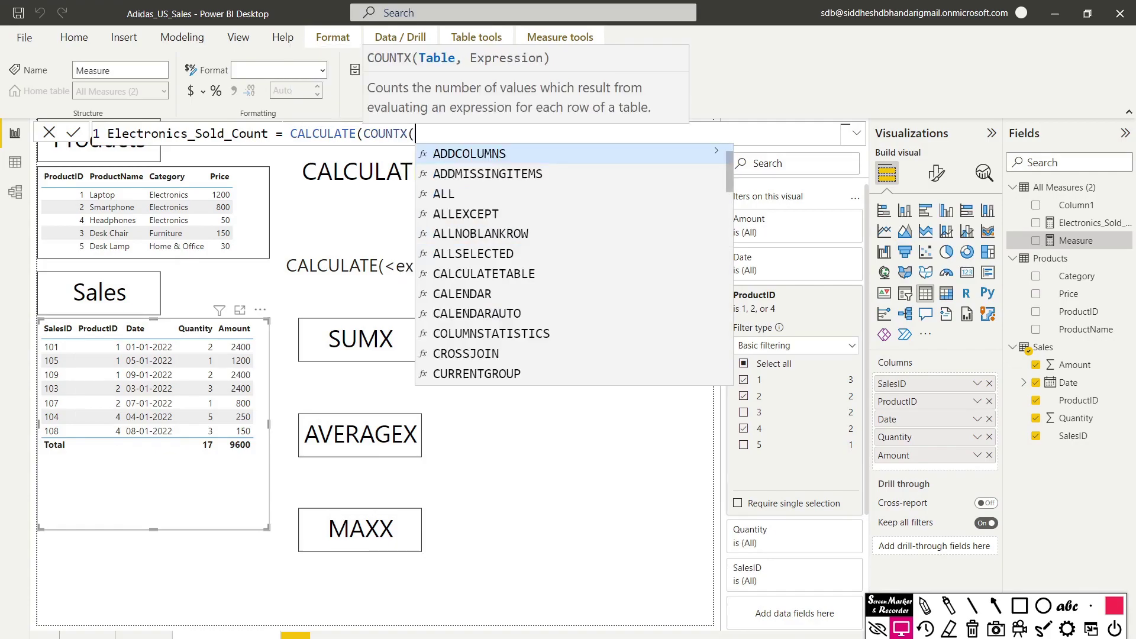
pyautogui.write('Sal')
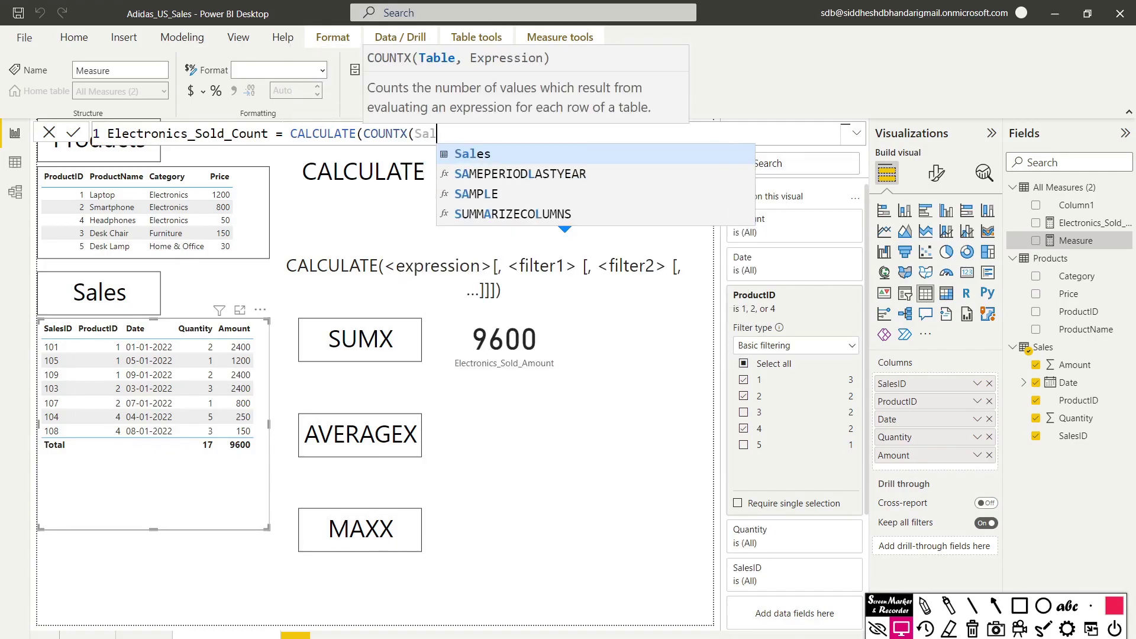
pyautogui.write('es,')
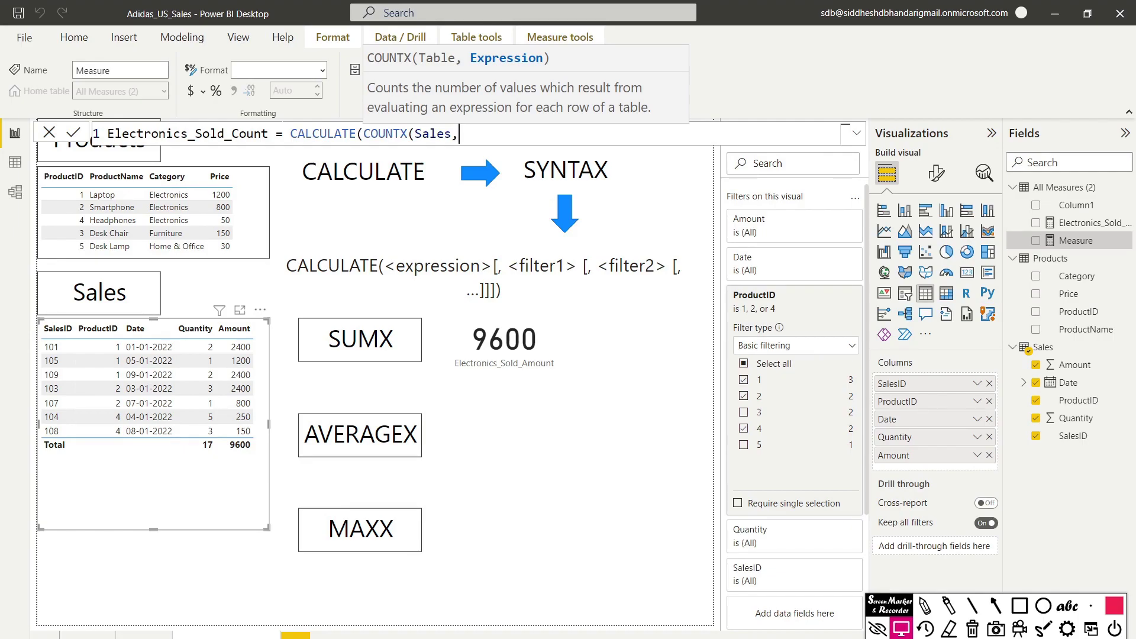
pyautogui.press('BackSpace')
pyautogui.press('BackSpace')
pyautogui.press('BackSpace')
pyautogui.press('BackSpace')
pyautogui.press('BackSpace')
pyautogui.press('BackSpace')
pyautogui.press('BackSpace')
pyautogui.press('BackSpace')
pyautogui.press('BackSpace')
pyautogui.press('BackSpace')
pyautogui.press('BackSpace')
pyautogui.press('BackSpace')
pyautogui.press('BackSpace')
pyautogui.press('BackSpace')
pyautogui.press('BackSpace')
pyautogui.press('BackSpace')
pyautogui.press('BackSpace')
pyautogui.press('BackSpace')
pyautogui.press('BackSpace')
pyautogui.press('BackSpace')
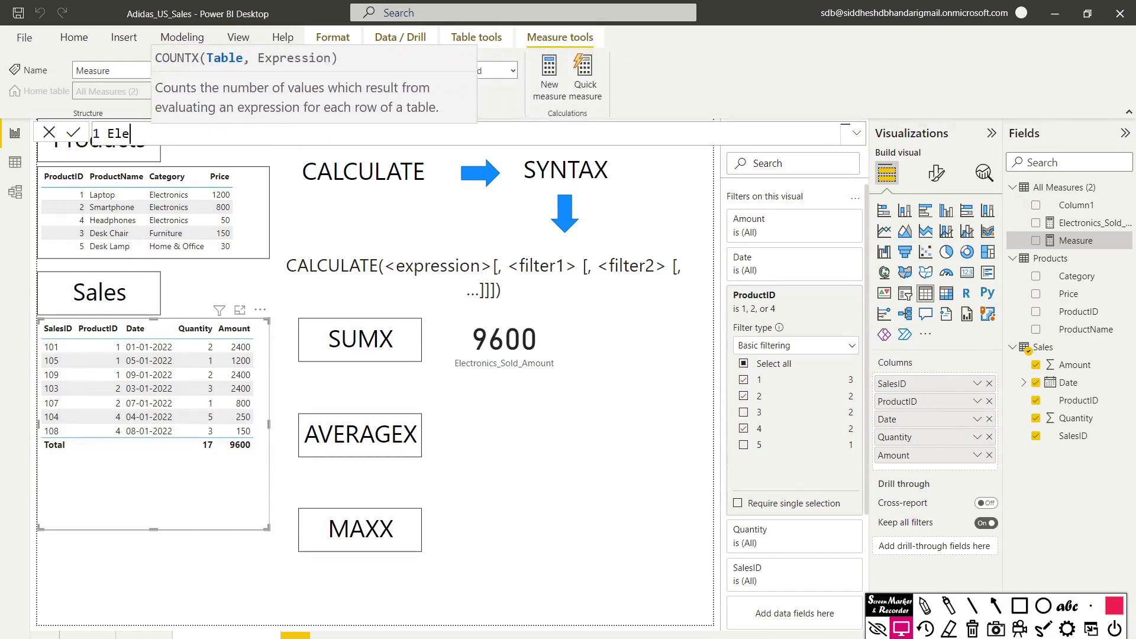
pyautogui.press('BackSpace')
pyautogui.press('BackSpace')
pyautogui.press('BackSpace')
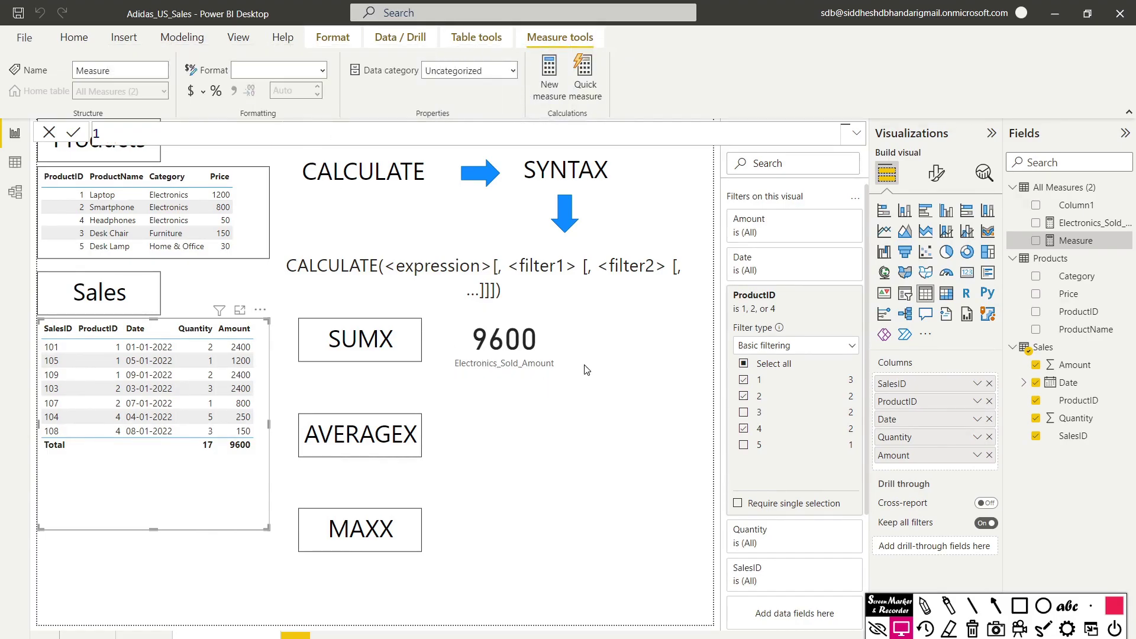
pyautogui.press('Escape')
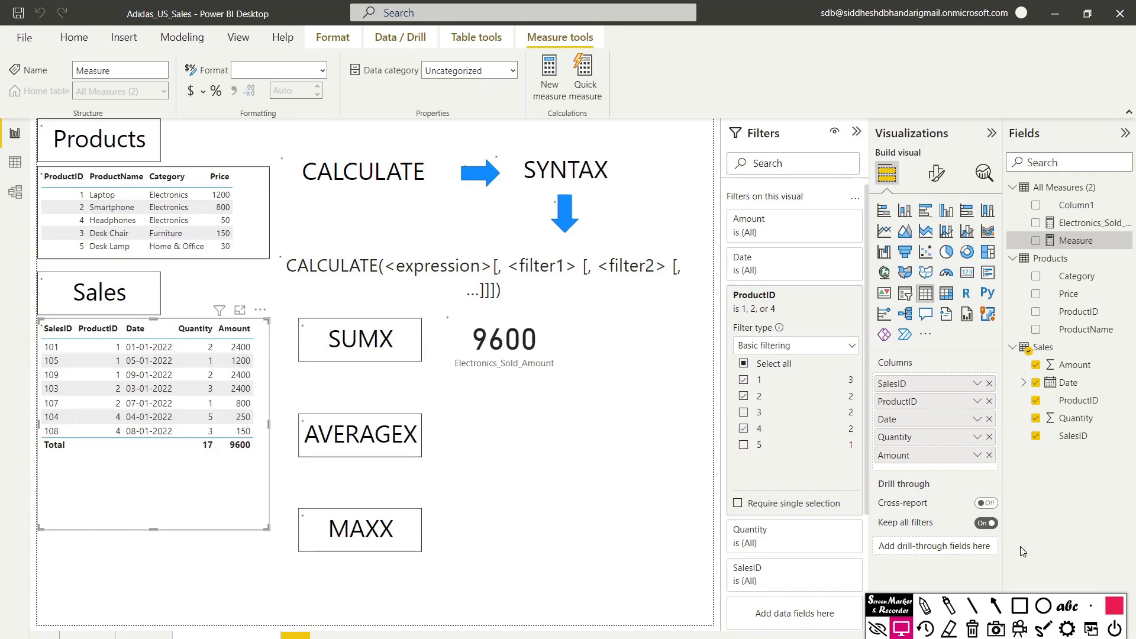
# Step: Box the Quantity total and the ProductID values in the filtered Sales table with red rectangles
pyautogui.click(1020, 606)
pyautogui.moveTo(183, 431)
pyautogui.mouseDown()
pyautogui.moveTo(235, 480)
pyautogui.moveTo(230, 463)
pyautogui.mouseUp()
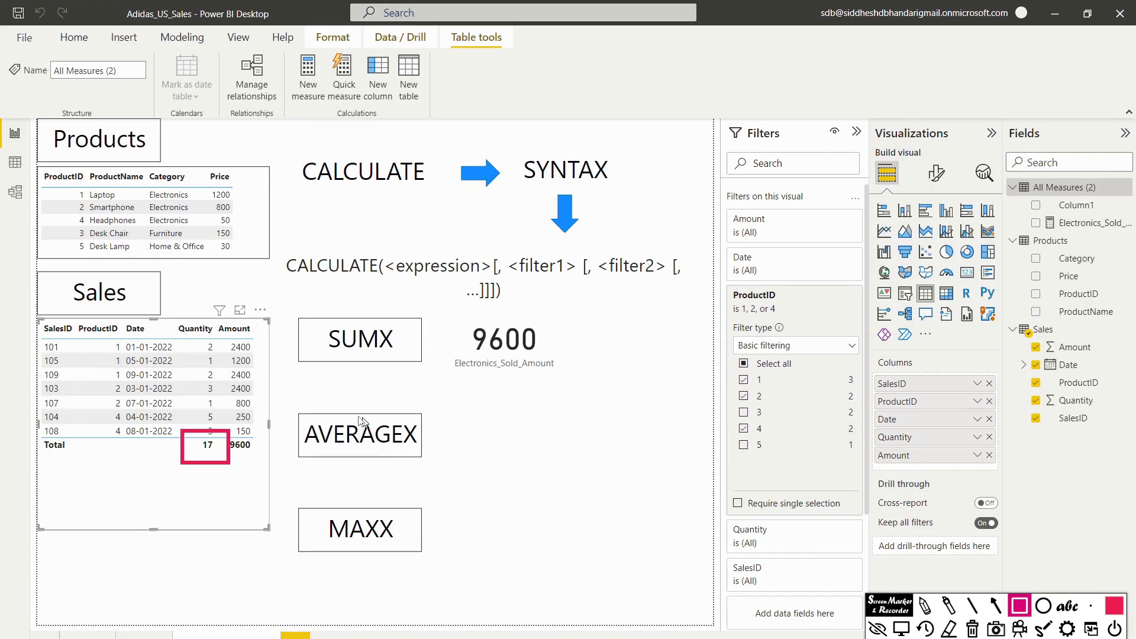
pyautogui.moveTo(72, 337)
pyautogui.mouseDown()
pyautogui.moveTo(129, 430)
pyautogui.moveTo(129, 461)
pyautogui.moveTo(129, 450)
pyautogui.mouseUp()
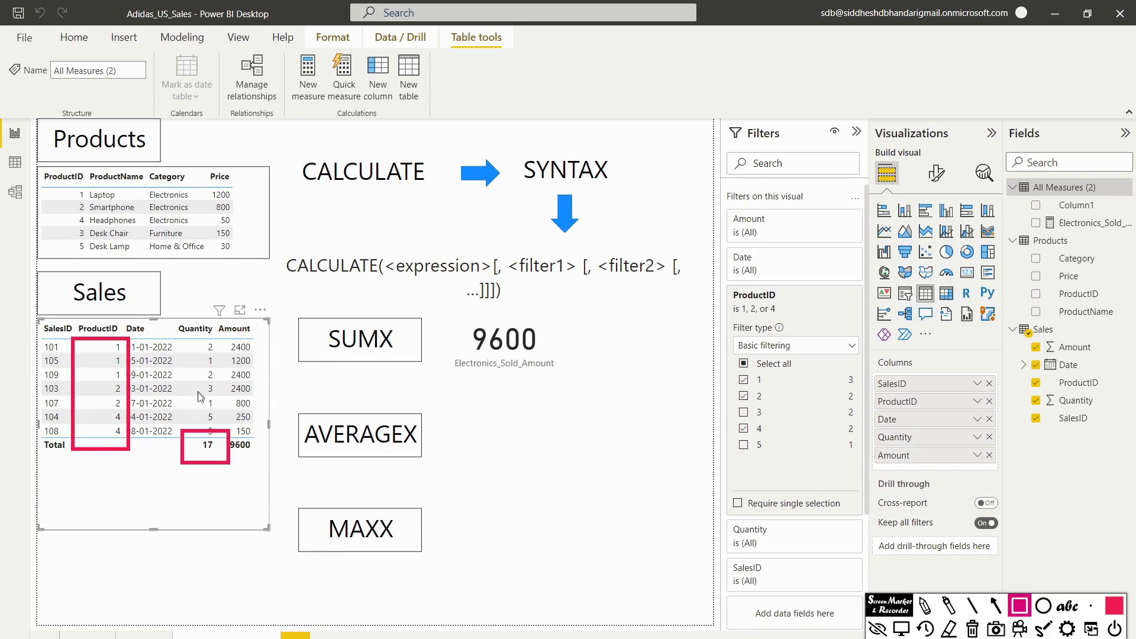
pyautogui.press('Escape')
# Step: Create a measure named Electronics_sold_qty in the All Measures (2) table and start its formula with CALCULATE
pyautogui.click(1122, 189)
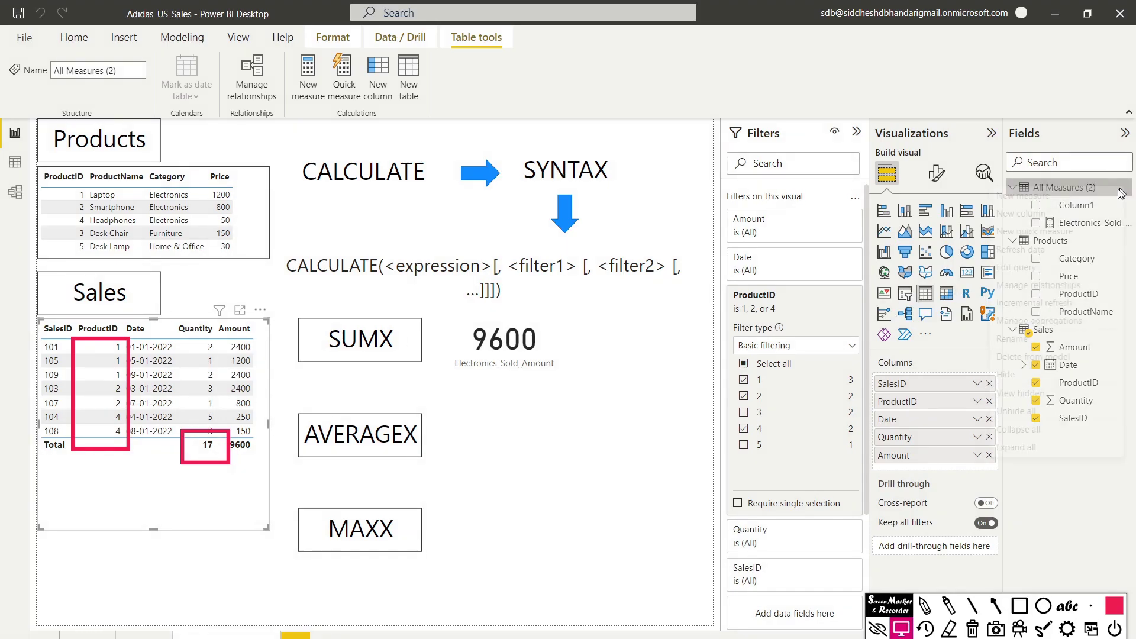
pyautogui.click(1060, 195)
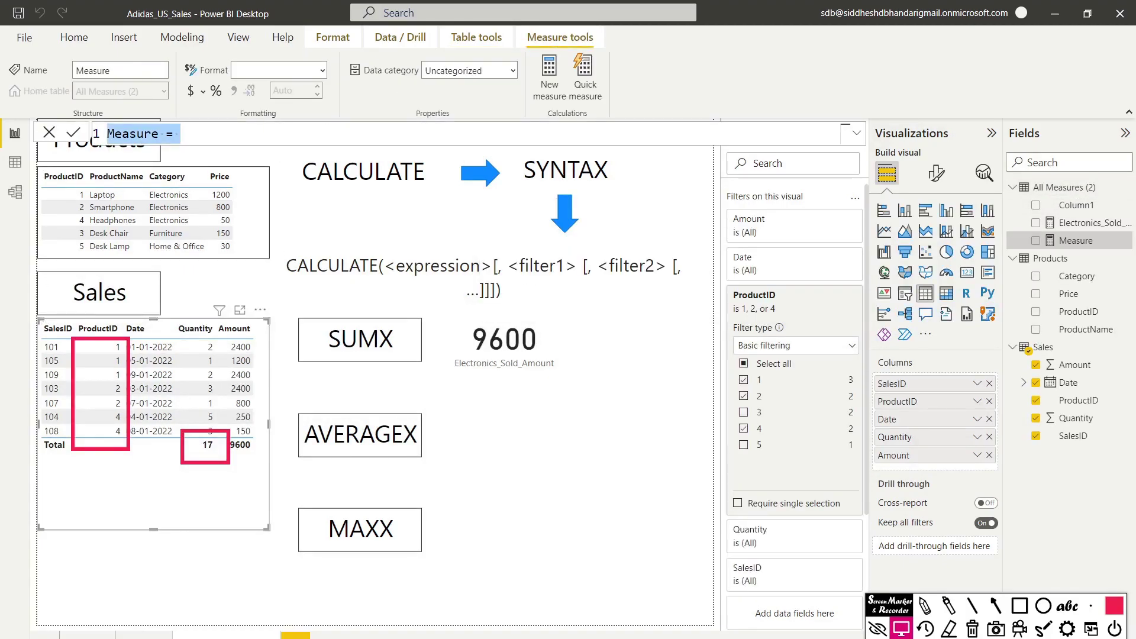
pyautogui.write('Electr')
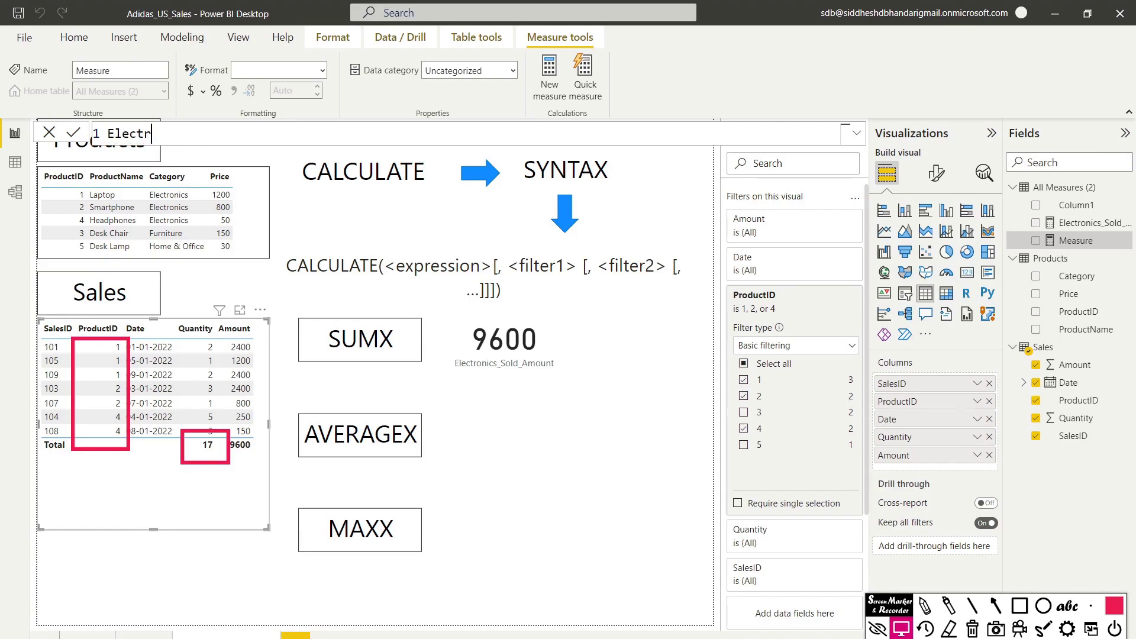
pyautogui.press('BackSpace')
pyautogui.press('BackSpace')
pyautogui.press('BackSpace')
pyautogui.write('ronics_sold_qty = Cacl')
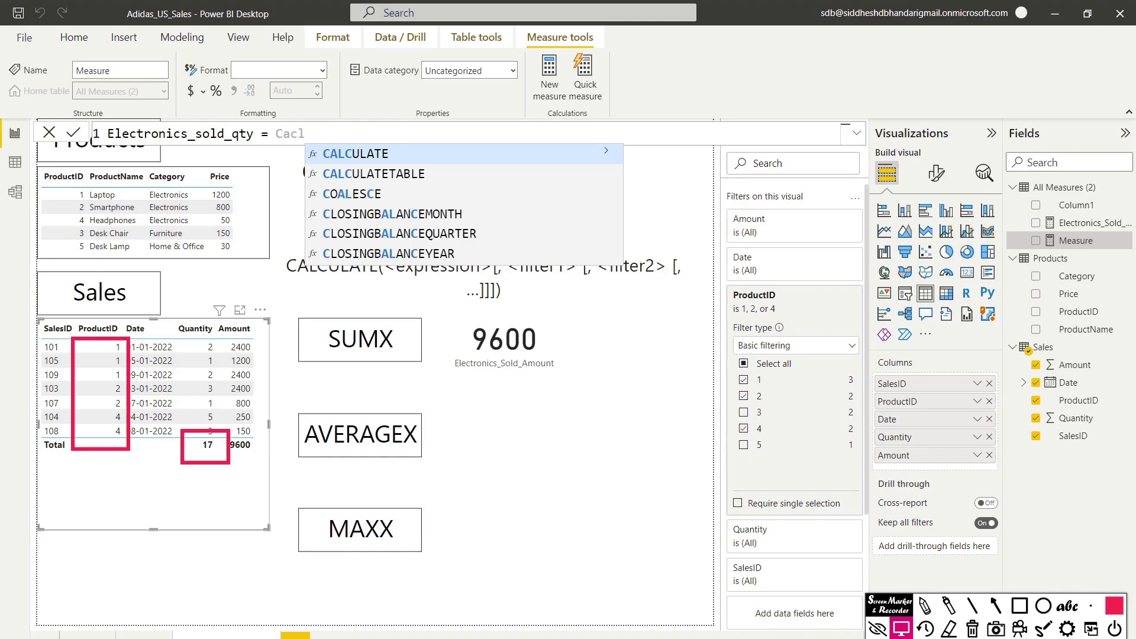
pyautogui.press('Tab')
# Step: Enter SUMX(Sales, Sales[Quantity]) as the CALCULATE expression of Electronics_sold_qty
pyautogui.write('Sum')
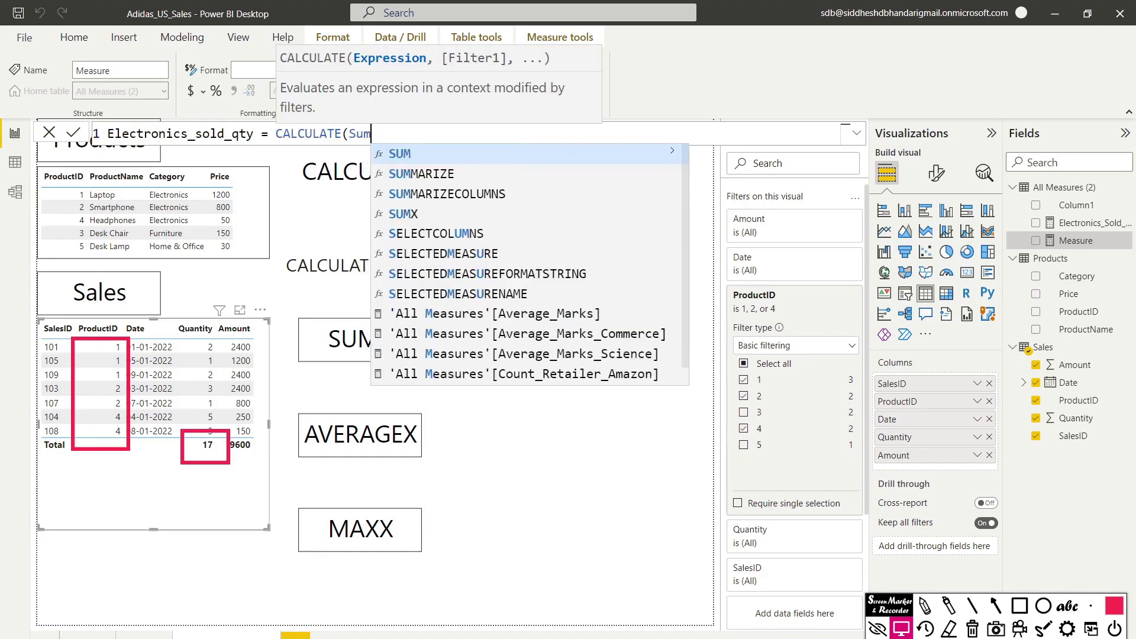
pyautogui.press('Down')
pyautogui.press('Down')
pyautogui.press('Down')
pyautogui.press('Tab')
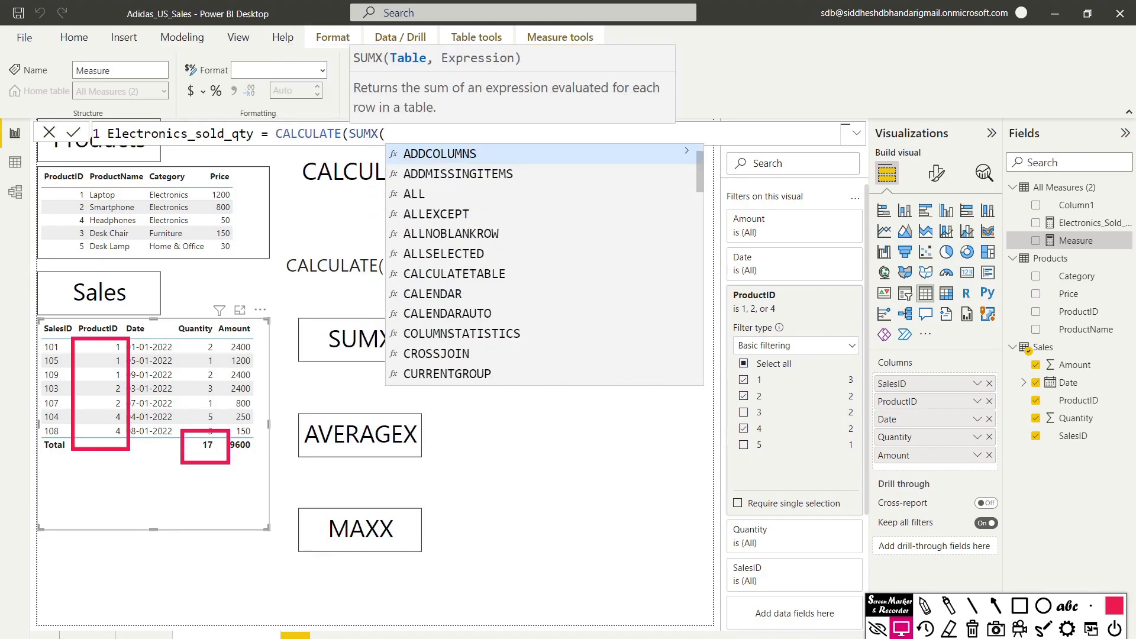
pyautogui.write('Sae')
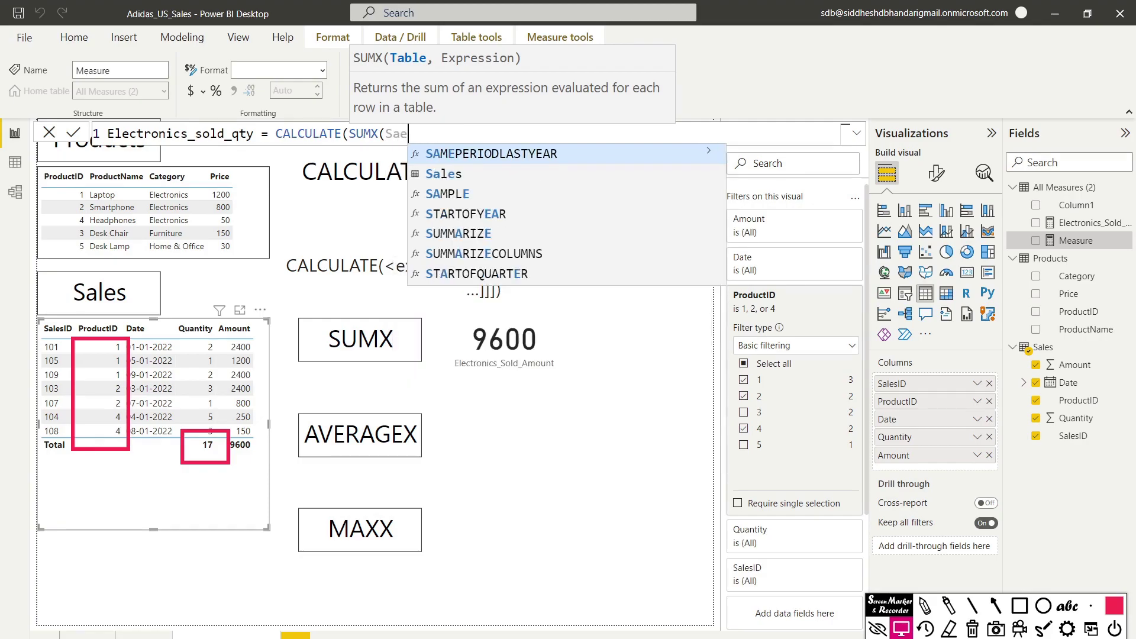
pyautogui.press('Down')
pyautogui.press('Tab')
pyautogui.write(', ')
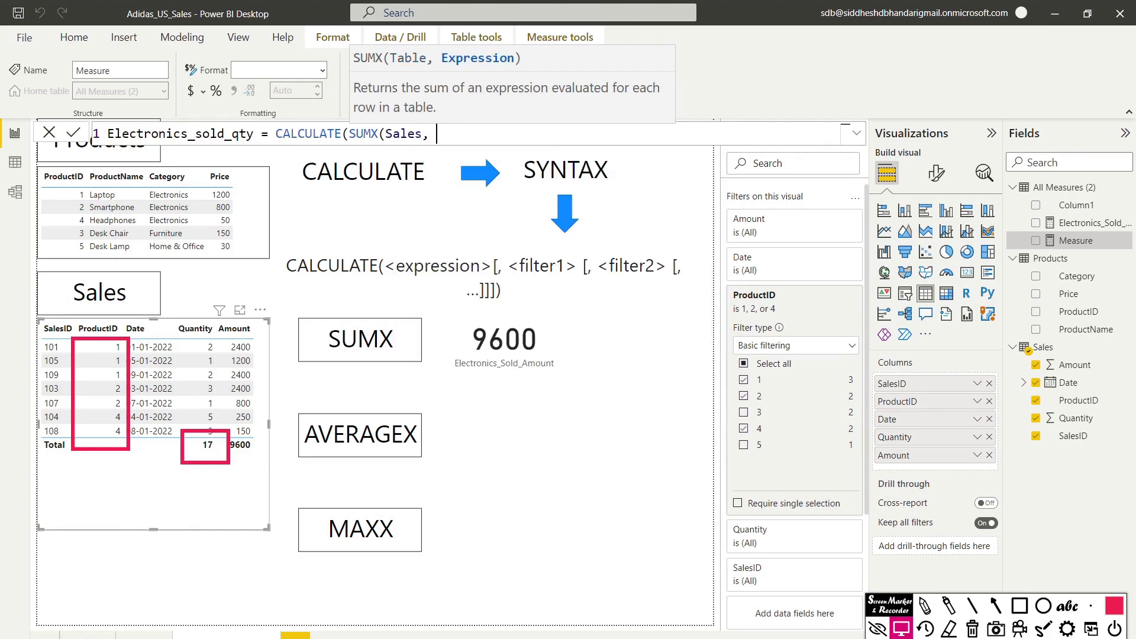
pyautogui.write('Sales[Quant')
pyautogui.press('Tab')
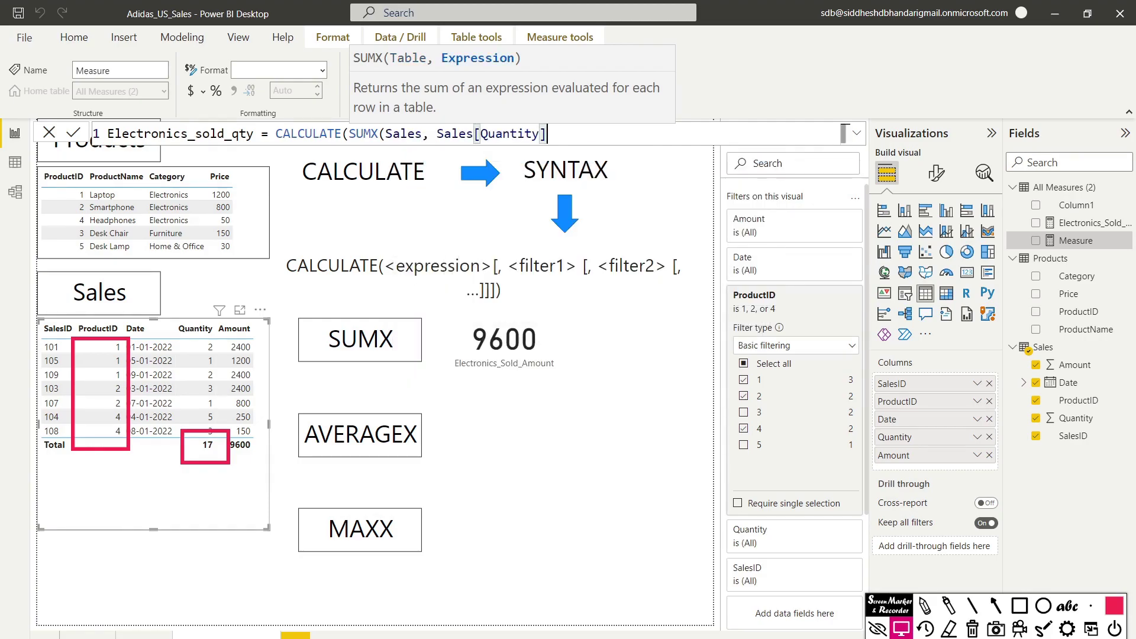
# Step: Add FILTER(Products, Products[Category] = "Electronics") as the filter argument of Electronics_sold_qty and commit the measure
pyautogui.write('), Fil')
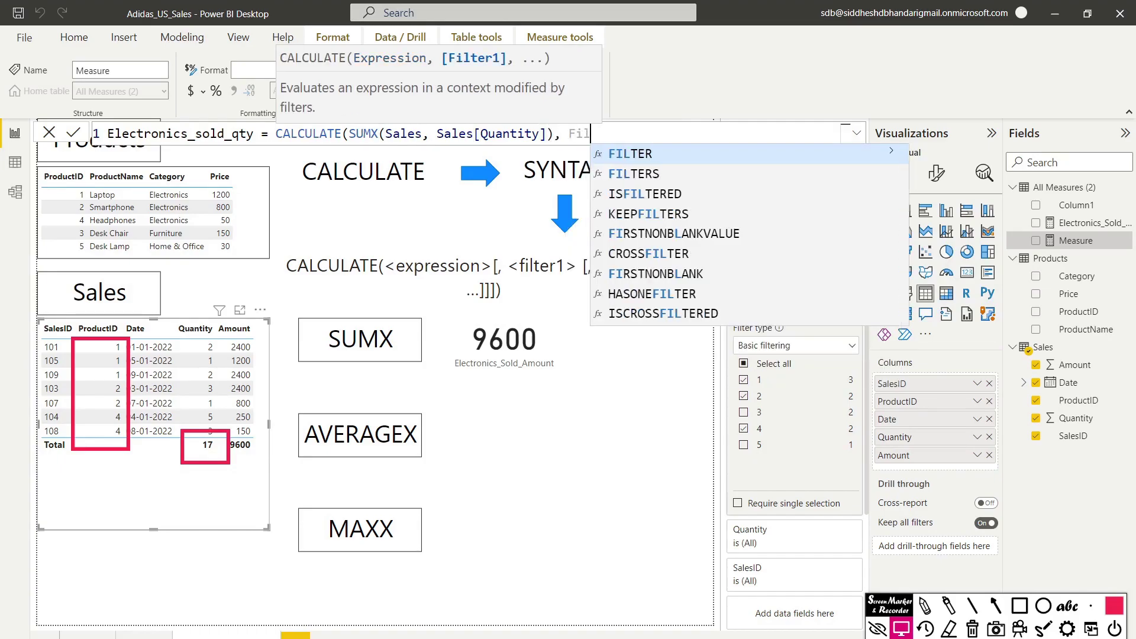
pyautogui.press('Tab')
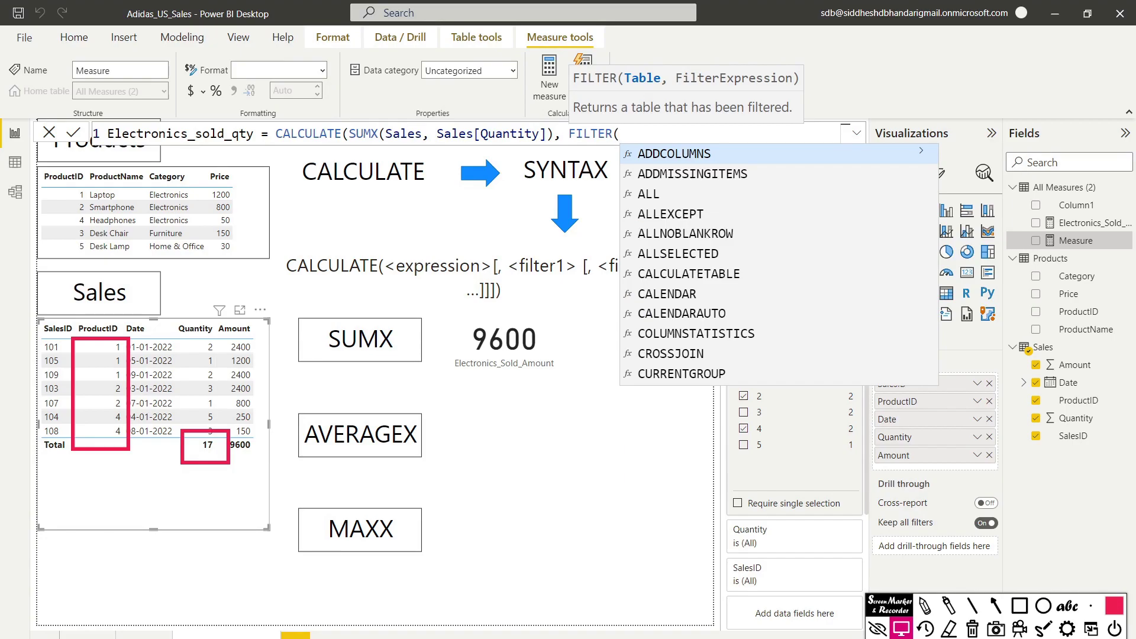
pyautogui.write('prod')
pyautogui.press('Down')
pyautogui.press('Tab')
pyautogui.write(', Pro')
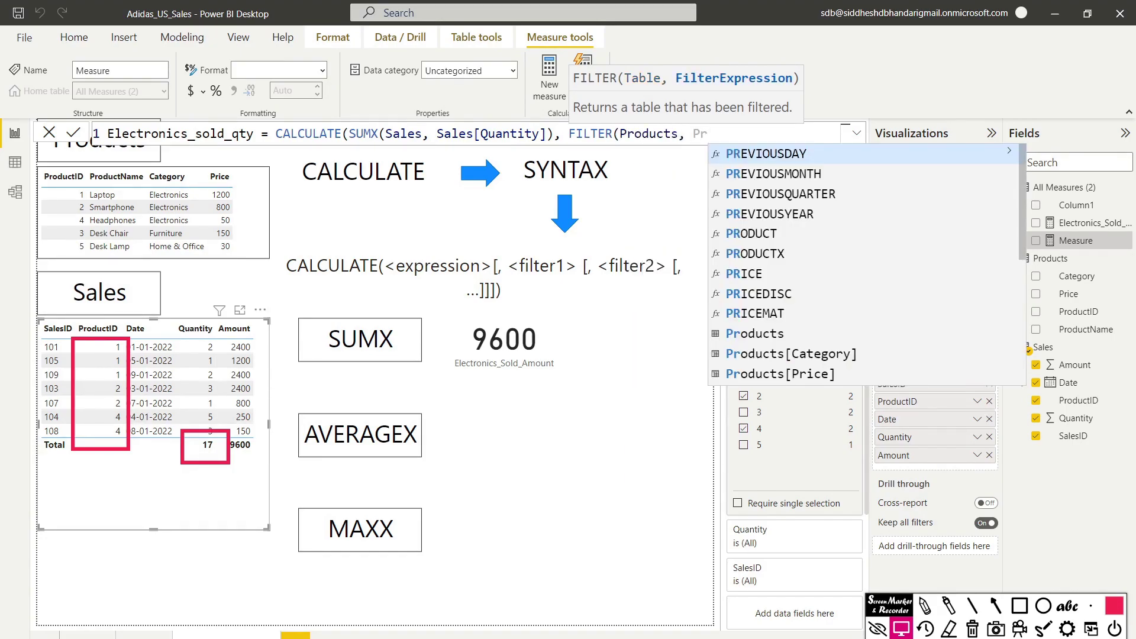
pyautogui.press('Down')
pyautogui.press('Down')
pyautogui.press('Down')
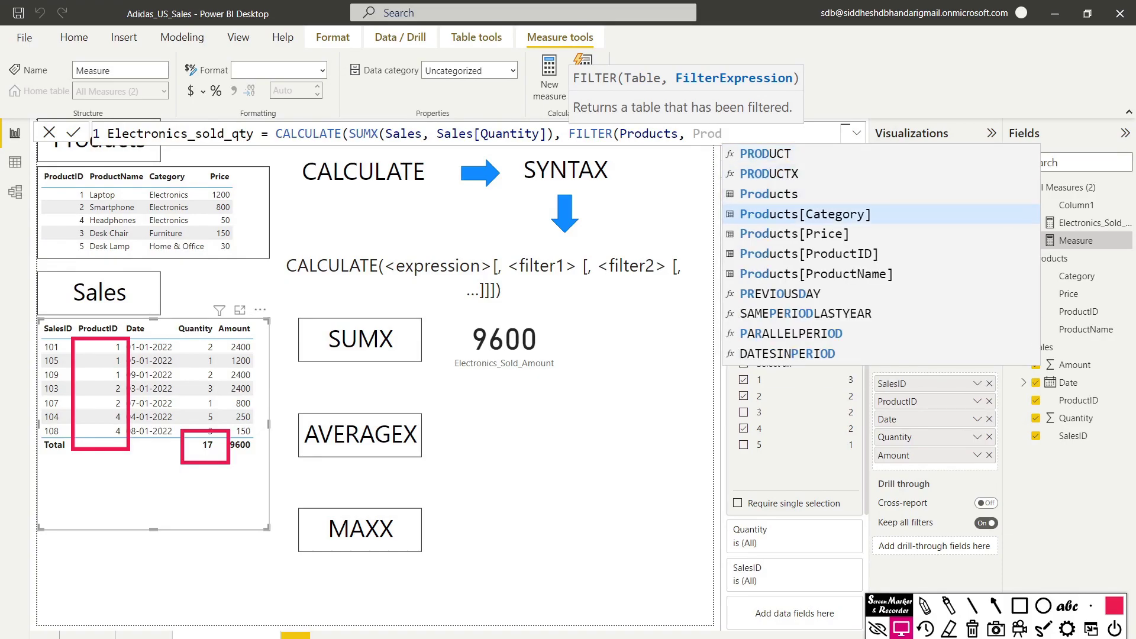
pyautogui.press('Tab')
pyautogui.write('= ""')
pyautogui.press('Left')
pyautogui.write('Electronics"))')
pyautogui.press('Return')
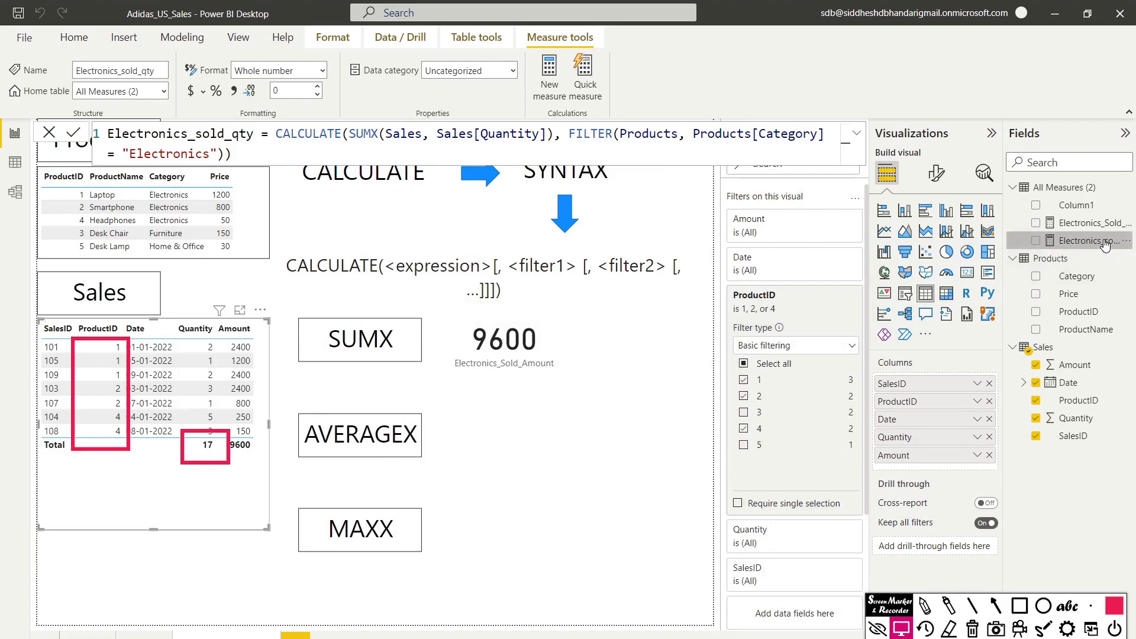
# Step: Add a compact card showing Electronics_sold_qty beside the Electronics_Sold_Amount card, and clear the red annotation boxes
pyautogui.moveTo(1104, 243); pyautogui.dragTo(673, 354)
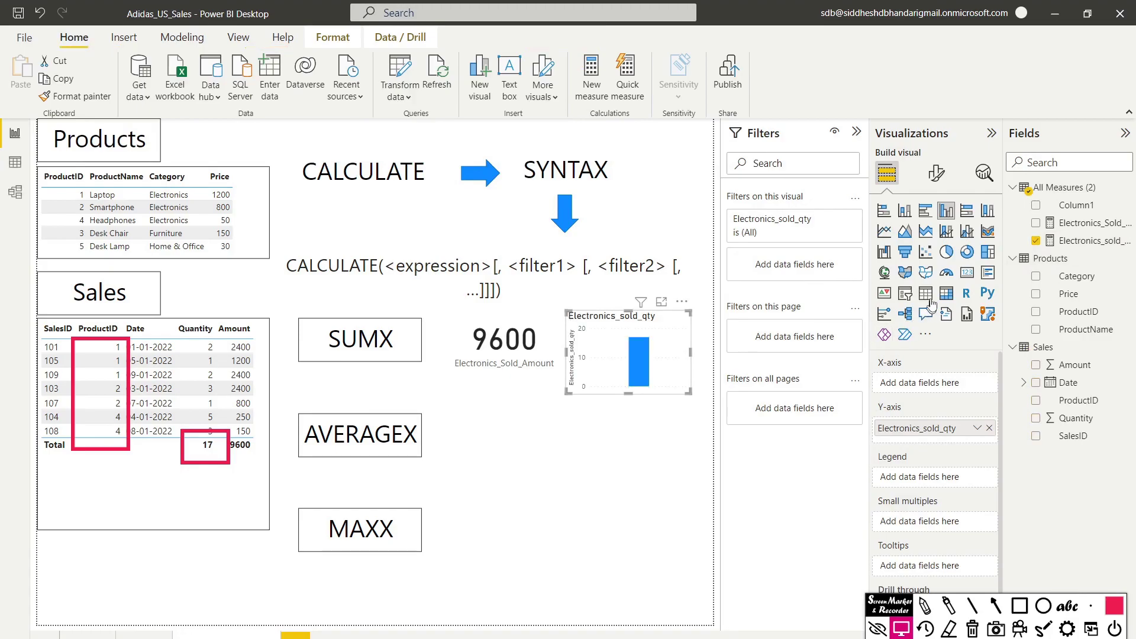
pyautogui.click(967, 272)
pyautogui.moveTo(566, 393); pyautogui.dragTo(632, 350)
pyautogui.click(627, 428)
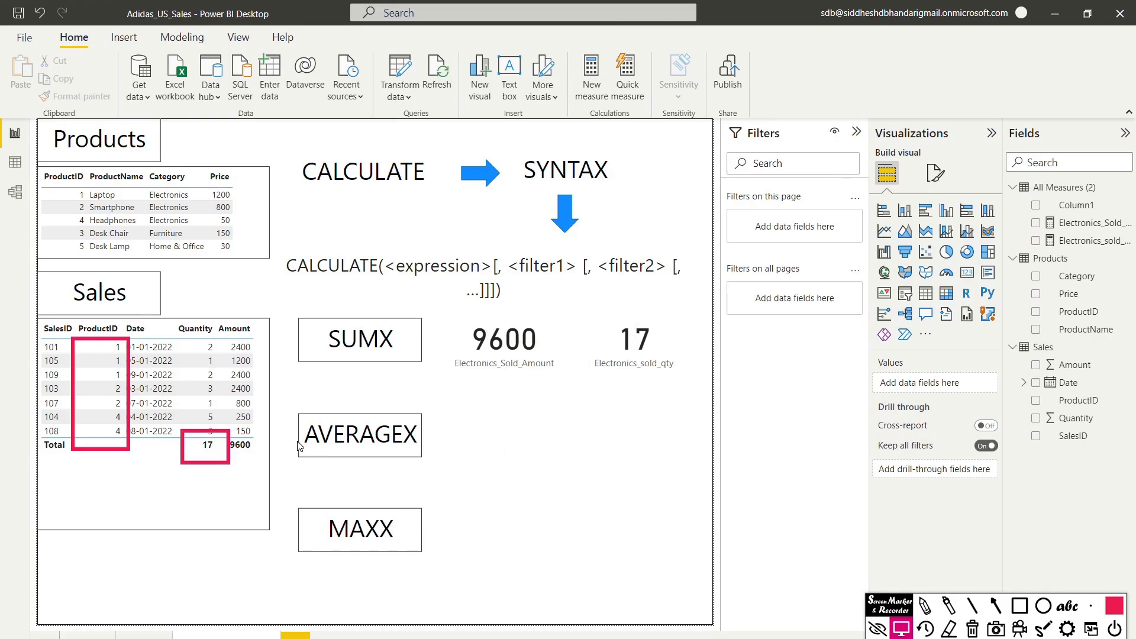
pyautogui.press('Escape')
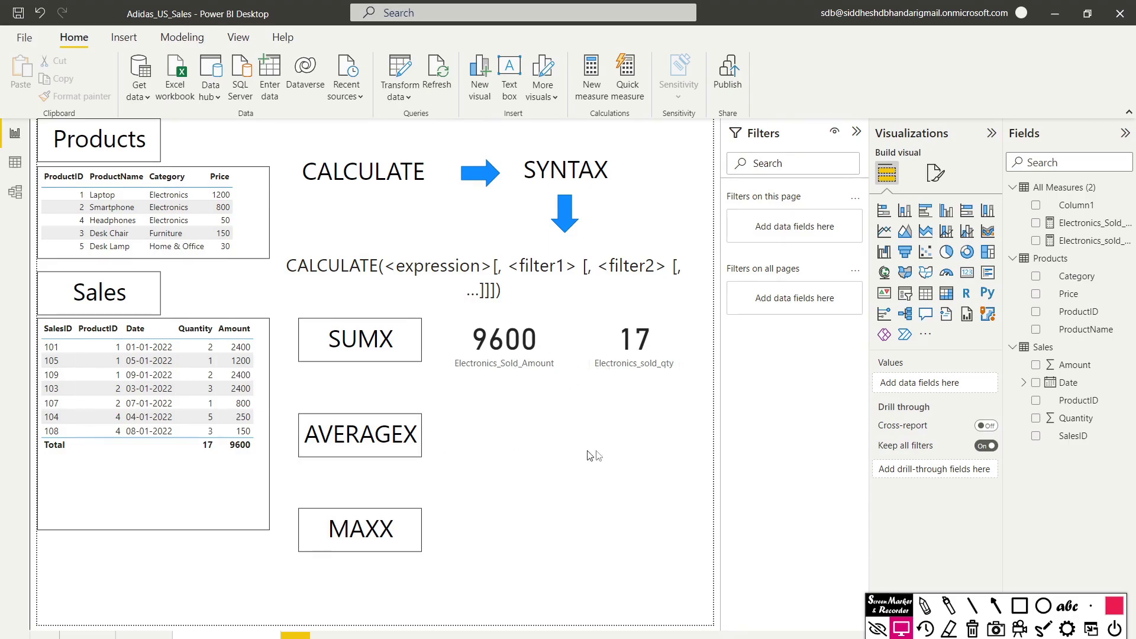
# Step: Create another measure in All Measures (2) named Electronics_Avg_Amount and start its formula with CALCULATE
pyautogui.click(1127, 189)
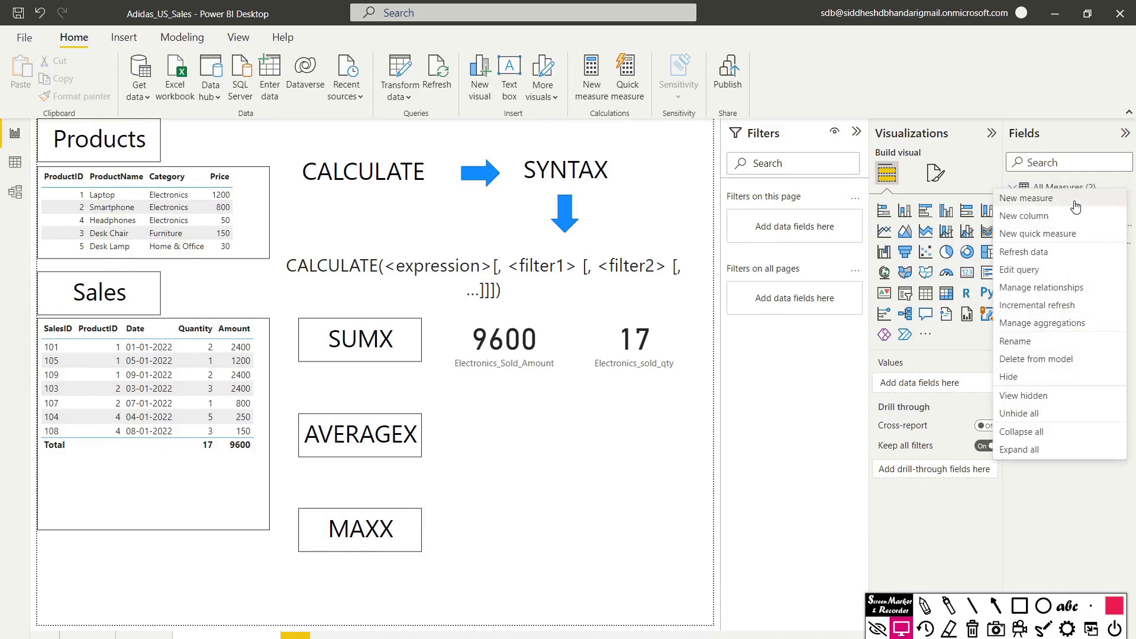
pyautogui.press('Escape')
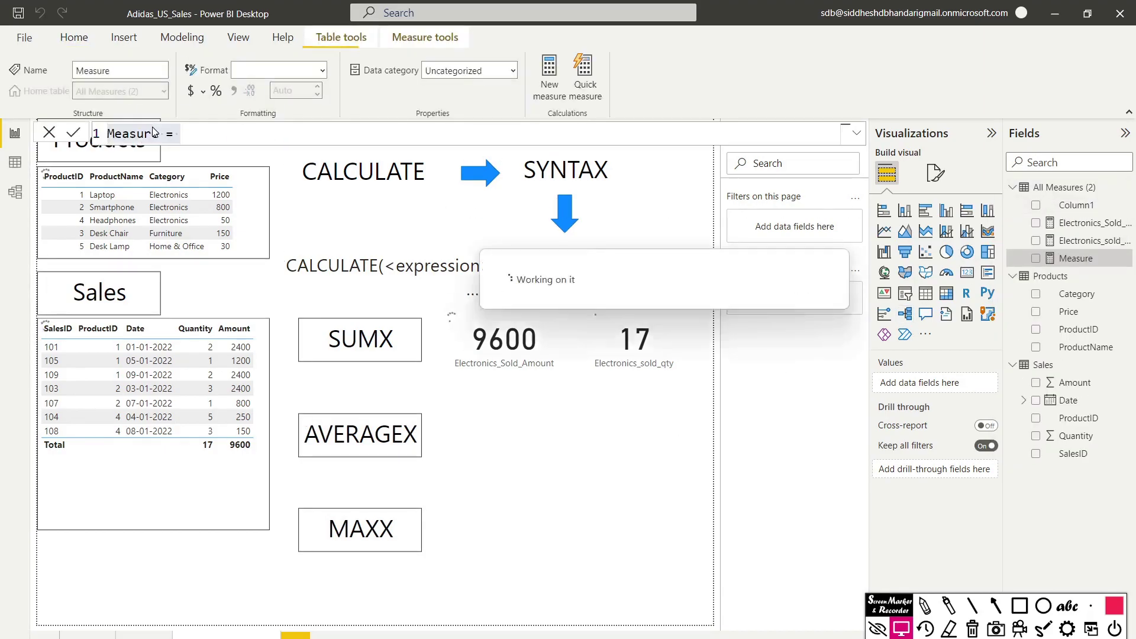
pyautogui.write('eLE')
pyautogui.press('BackSpace')
pyautogui.press('BackSpace')
pyautogui.press('BackSpace')
pyautogui.write('Electr')
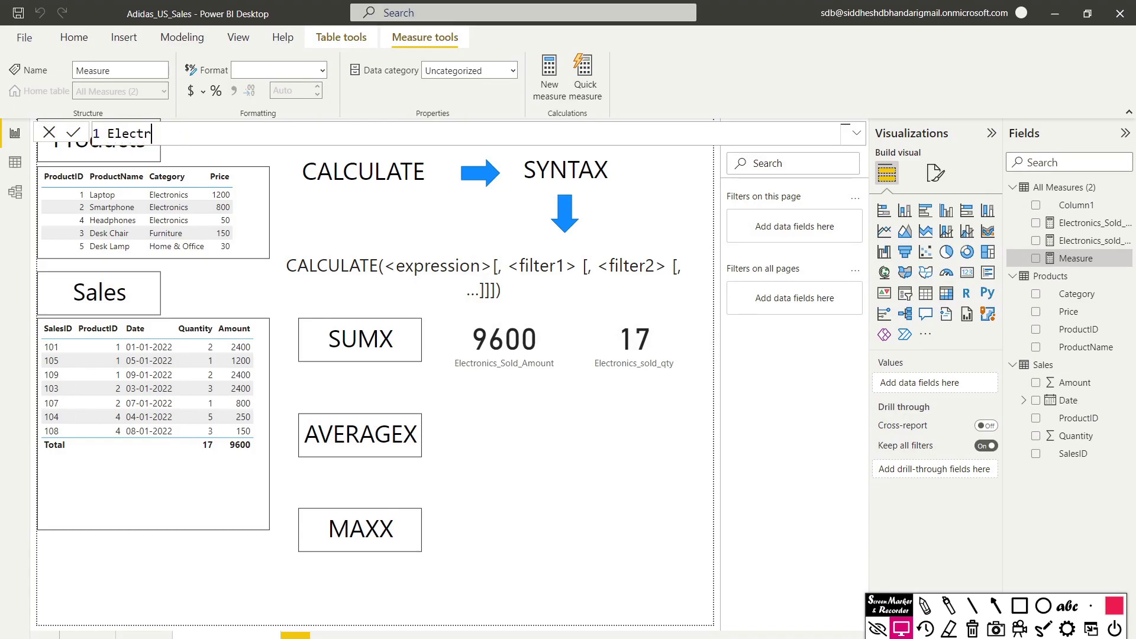
pyautogui.write('p')
pyautogui.press('BackSpace')
pyautogui.write('onics_Avg_Amount = Cacl')
pyautogui.press('Tab')
# Step: Enter AVERAGEX(Sales, Sales[Amount]) as the CALCULATE expression of Electronics_Avg_Amount
pyautogui.write('Averag')
pyautogui.press('Down')
pyautogui.press('Tab')
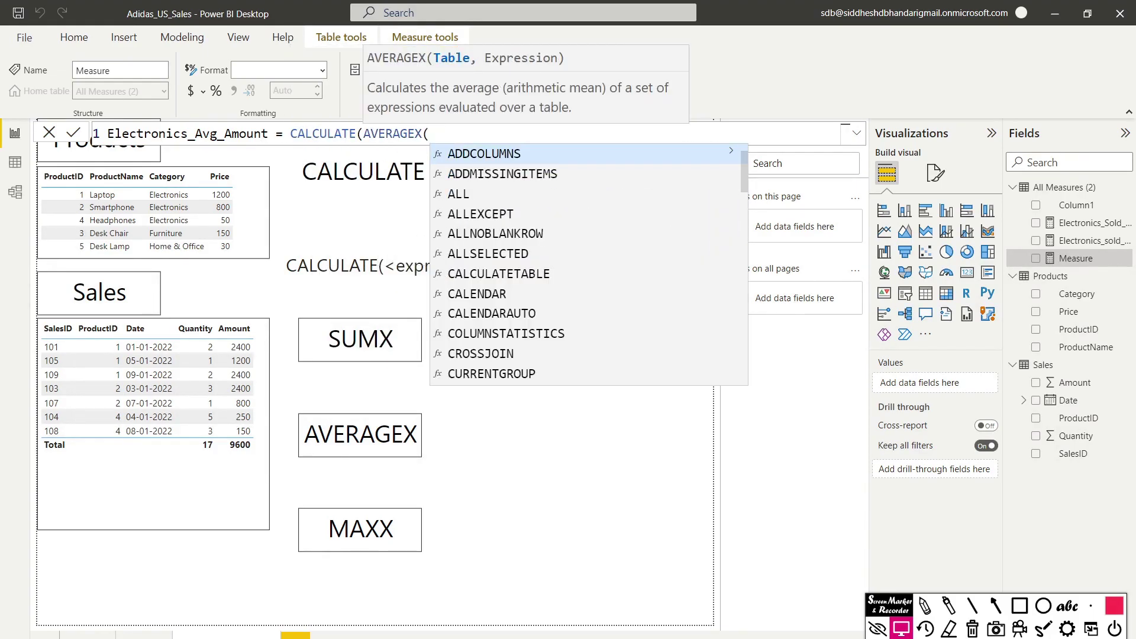
pyautogui.write('Sales, ')
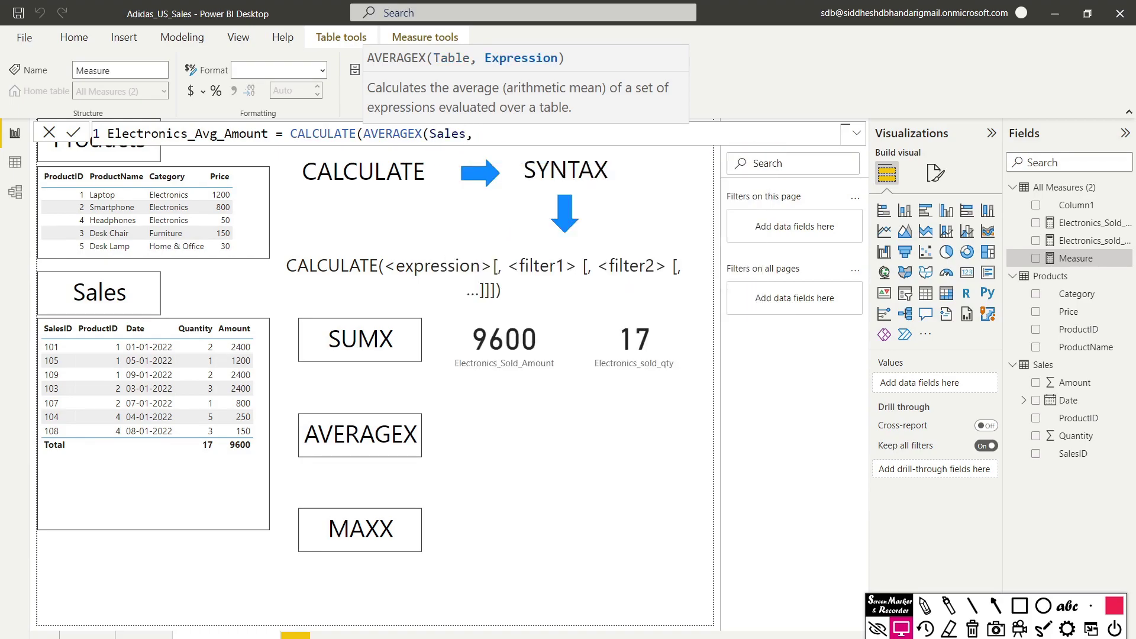
pyautogui.write('Sa')
pyautogui.press('Down')
pyautogui.press('Down')
pyautogui.press('Down')
pyautogui.press('Tab')
pyautogui.write(')')
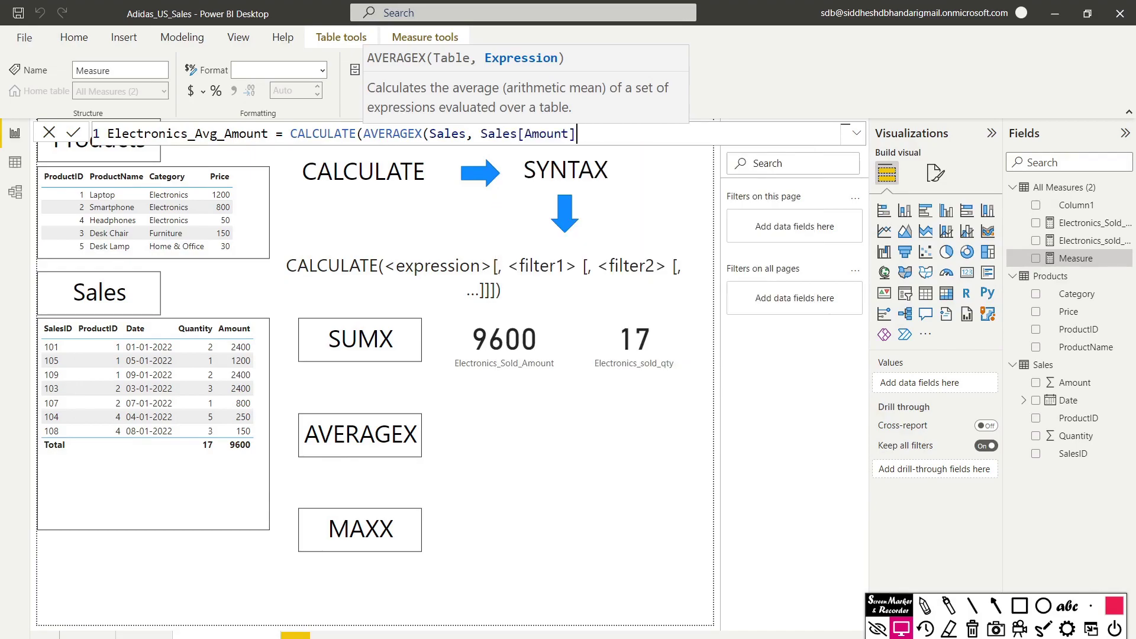
# Step: Add FILTER(Products, Products[Category] = "Electronics") as the filter argument of Electronics_Avg_Amount and commit the measure
pyautogui.write(', FILTER(')
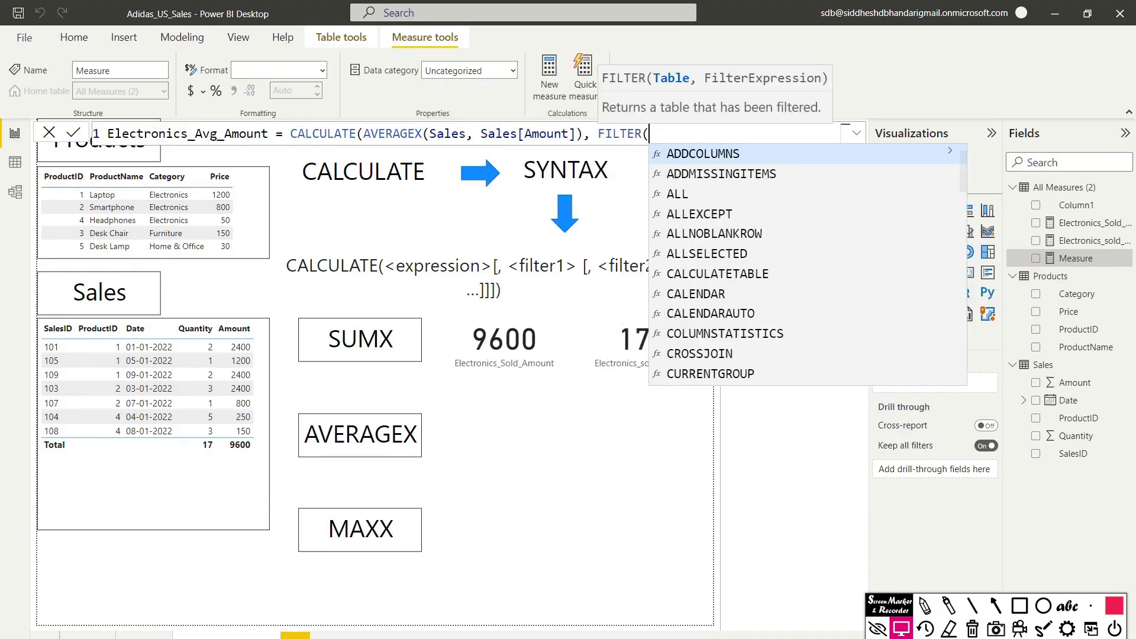
pyautogui.write('Prod')
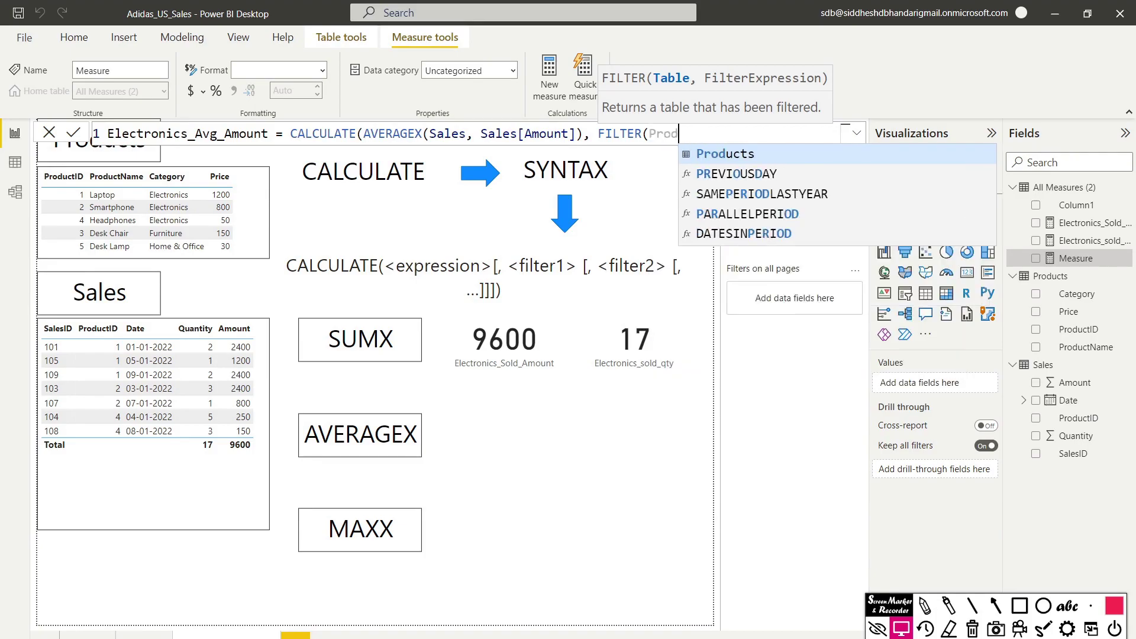
pyautogui.press('Tab')
pyautogui.write(', prod')
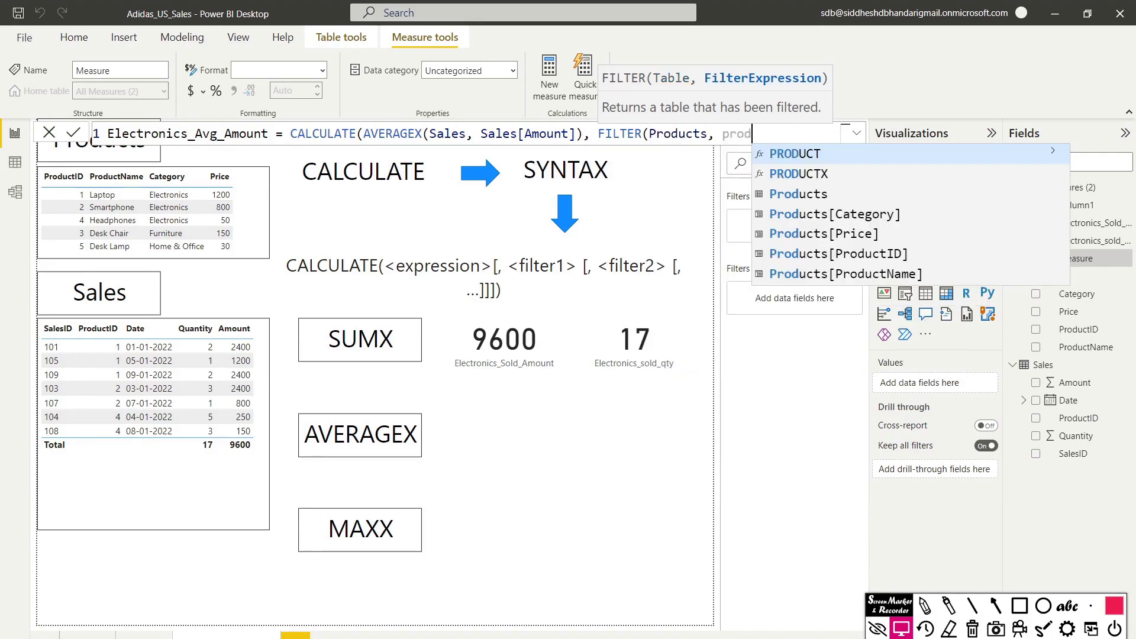
pyautogui.press('Down')
pyautogui.press('Down')
pyautogui.press('Down')
pyautogui.press('Tab')
pyautogui.write('=')
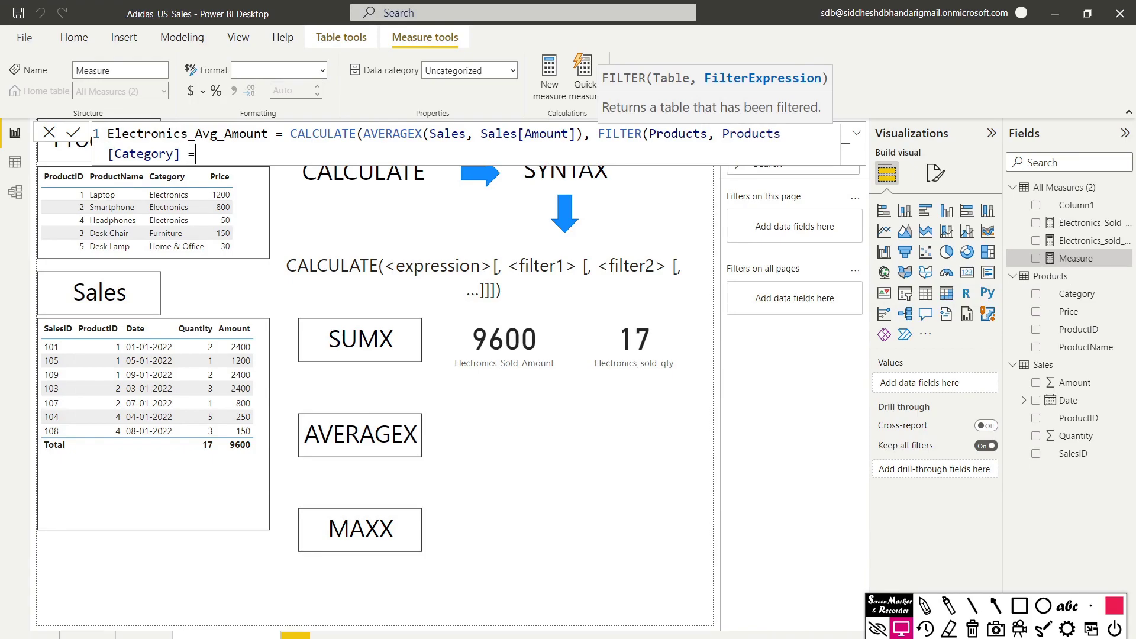
pyautogui.write(' "Electronics"))')
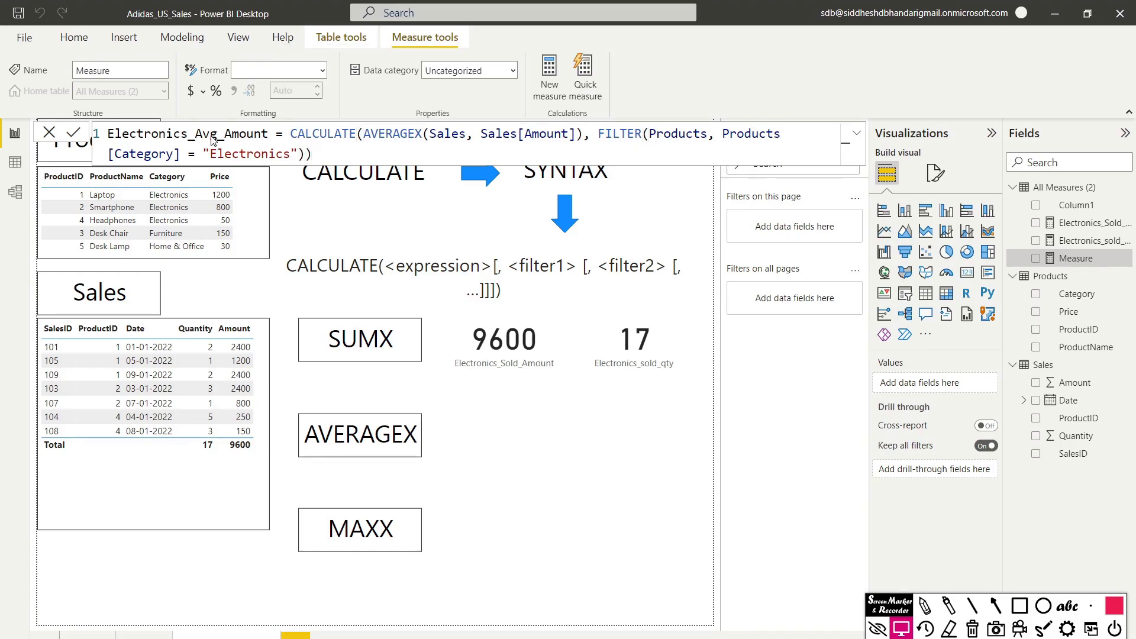
pyautogui.press('Return')
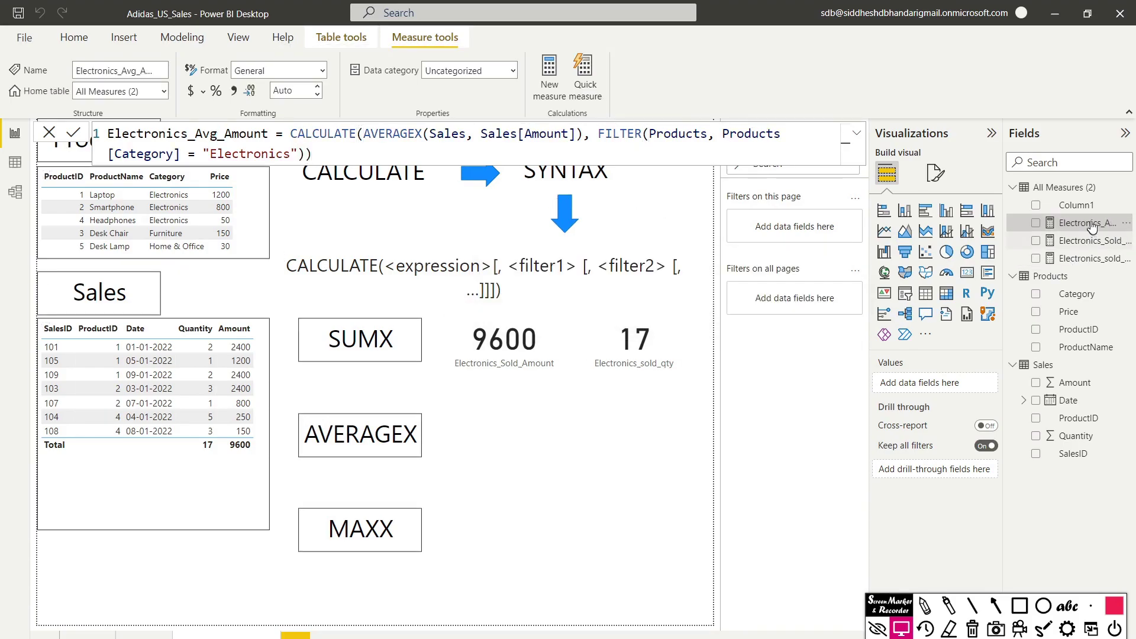
# Step: Add a card visual showing Electronics_Avg_Amount next to the AVERAGEX label on the report page
pyautogui.moveTo(1091, 228); pyautogui.dragTo(550, 443)
pyautogui.click(967, 272)
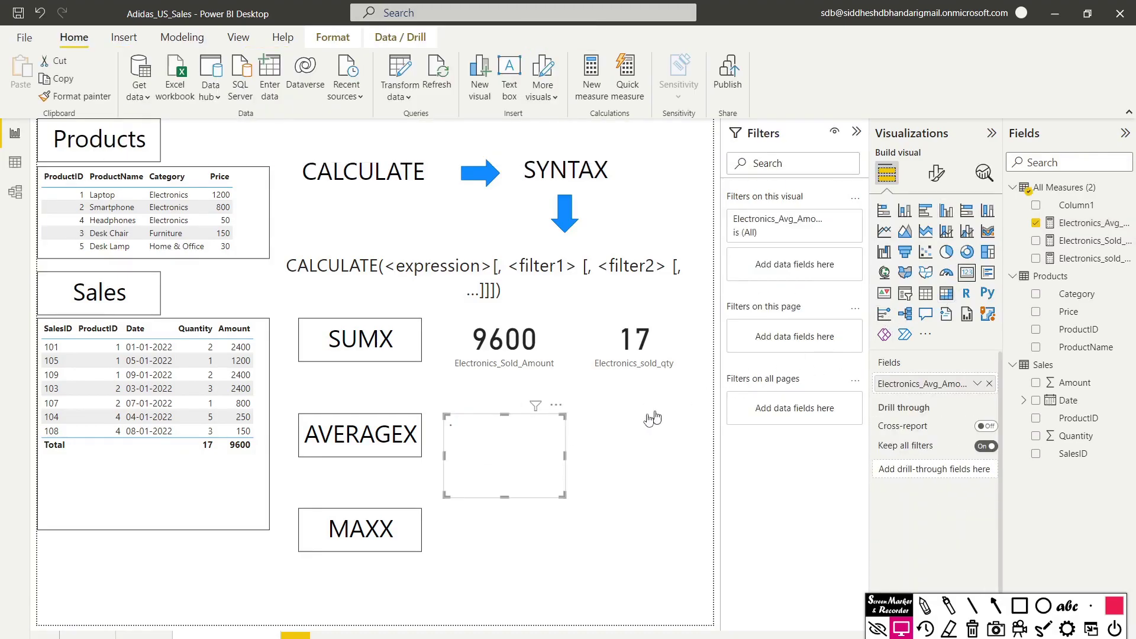
pyautogui.moveTo(526, 436); pyautogui.dragTo(525, 437)
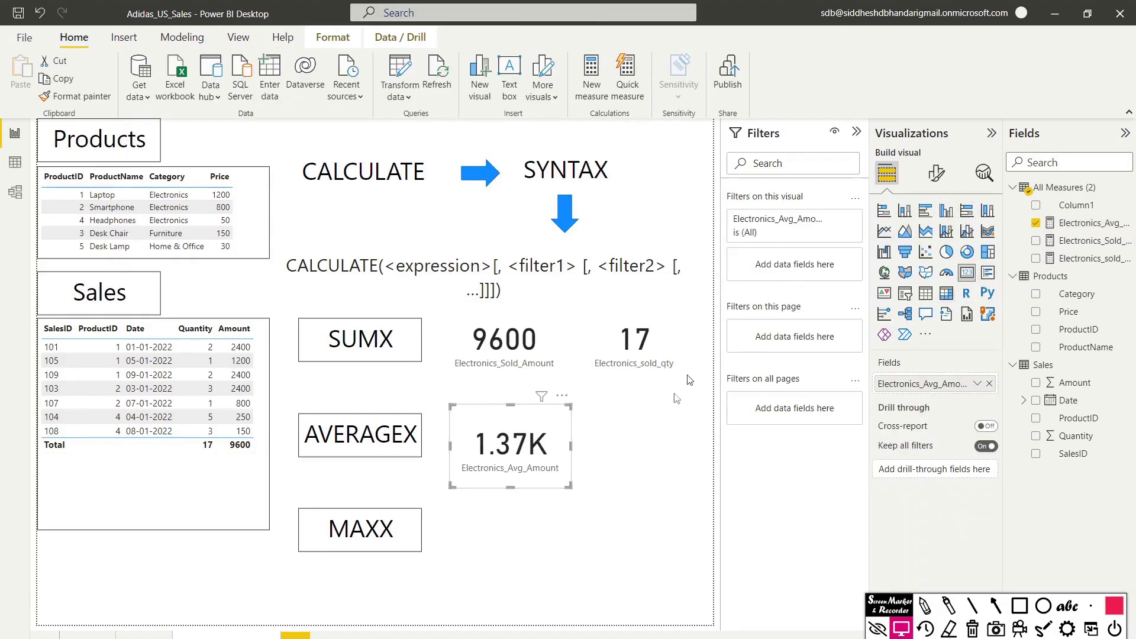
# Step: Set the callout value display units of the Electronics_Avg_Amount card to None and shrink the card to fit beside its label
pyautogui.click(937, 173)
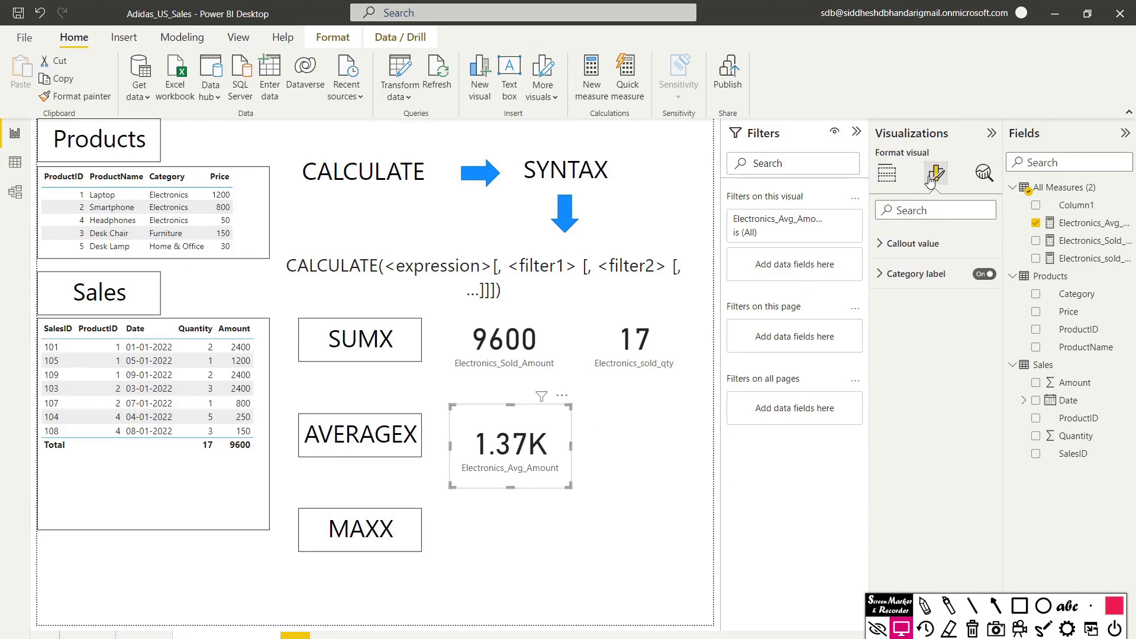
pyautogui.click(889, 284)
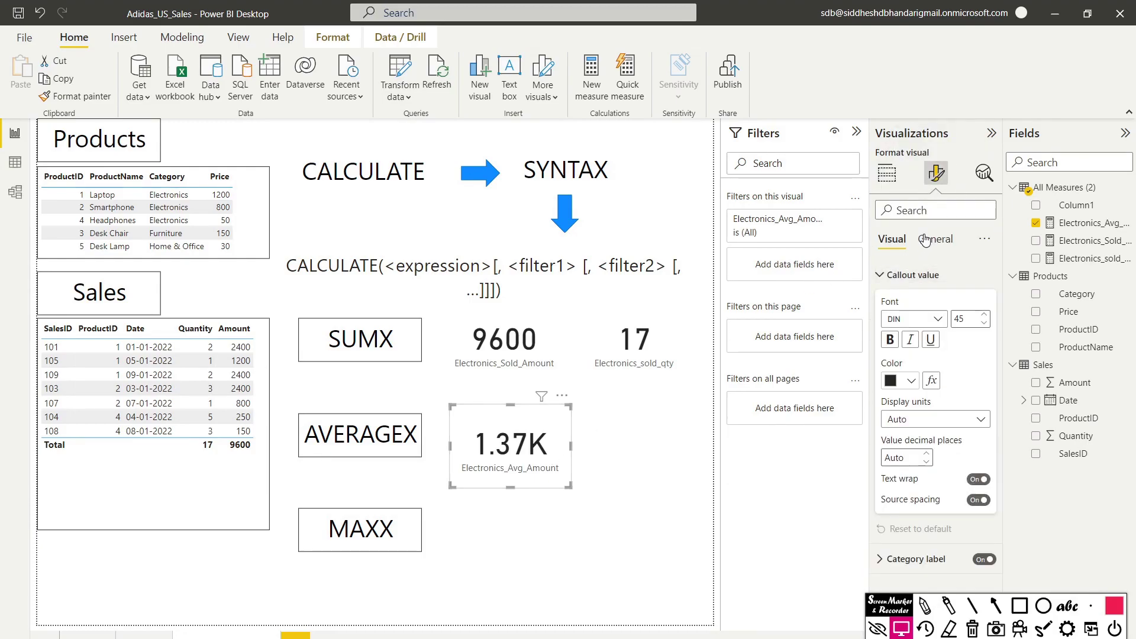
pyautogui.click(936, 239)
pyautogui.click(892, 241)
pyautogui.click(901, 419)
pyautogui.click(914, 456)
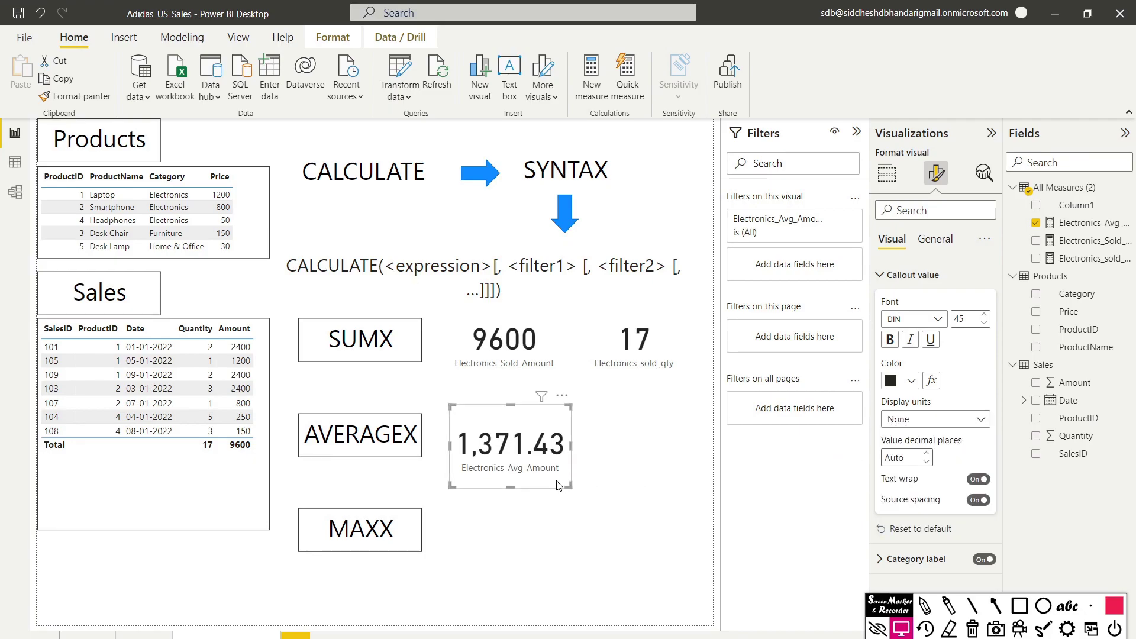
pyautogui.moveTo(569, 483); pyautogui.dragTo(558, 458)
pyautogui.click(649, 475)
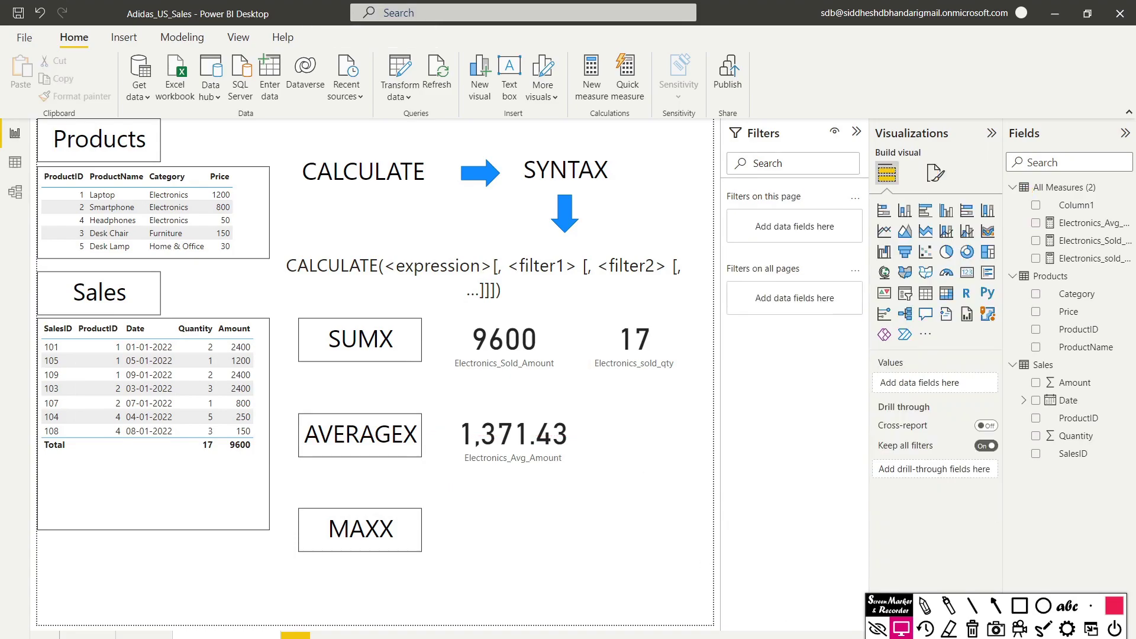
# Step: Switch to Calculator and divide the sold amount 9600 by the quantity 17, then minimize Calculator
pyautogui.hotkey('alt', 'Tab')
pyautogui.moveTo(623, 142); pyautogui.dragTo(830, 200)
pyautogui.click(835, 369)
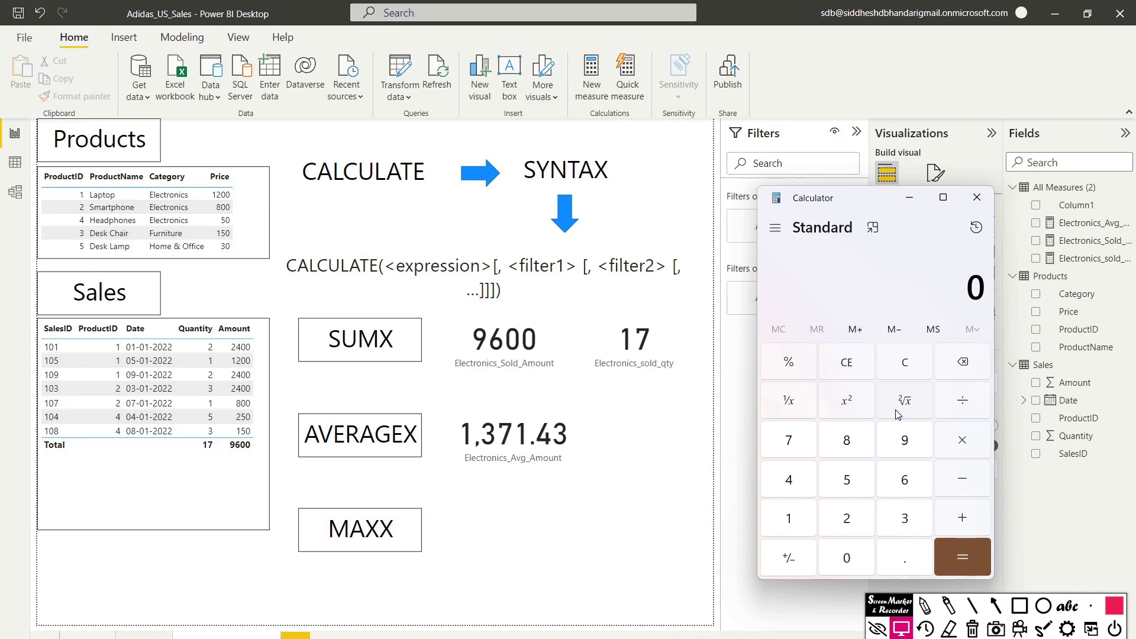
pyautogui.press('Tab')
pyautogui.write('9600/17')
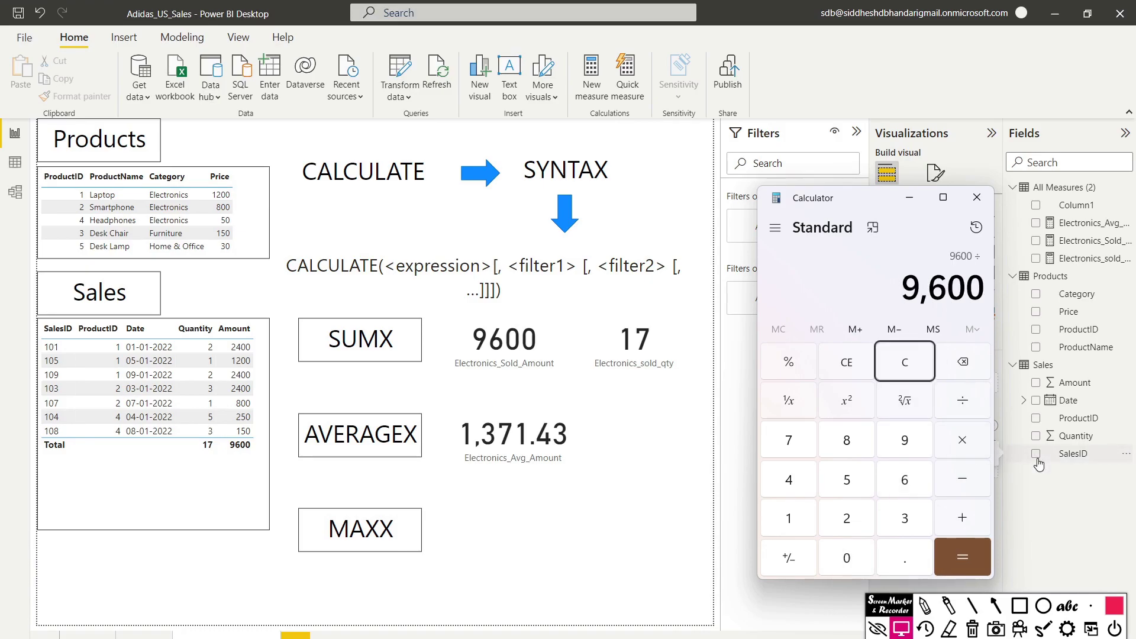
pyautogui.press('Return')
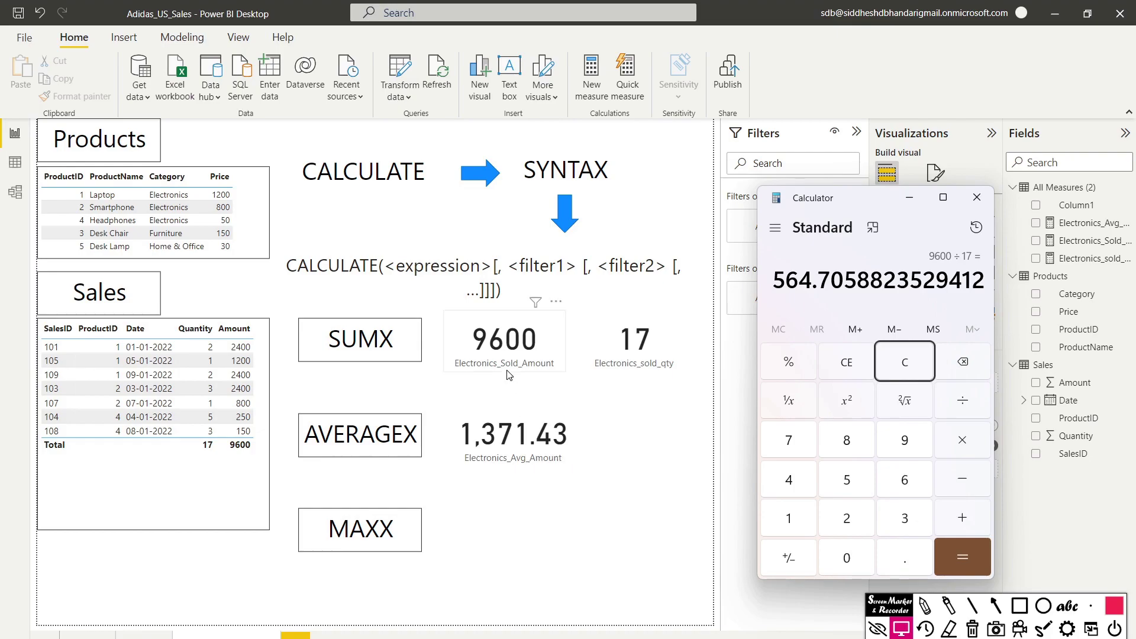
pyautogui.click(910, 197)
# Step: Examine the AVERAGEX arguments and the Products filter in the Electronics_Avg_Amount formula, and select its card on the page
pyautogui.click(1081, 230)
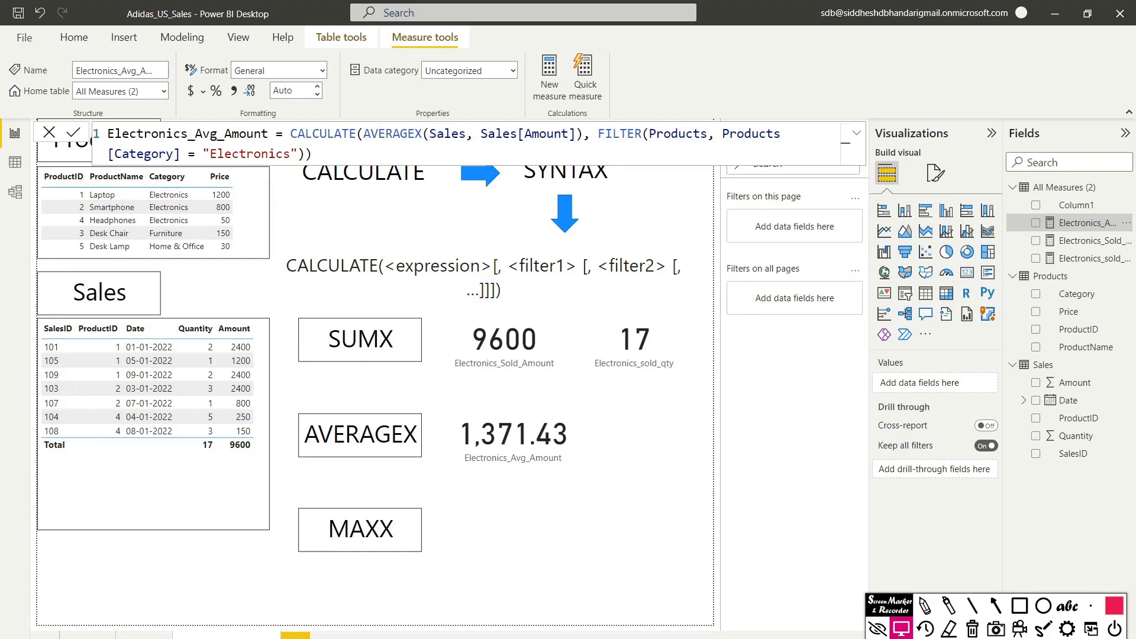
pyautogui.moveTo(429, 133); pyautogui.dragTo(480, 134)
pyautogui.click(467, 134)
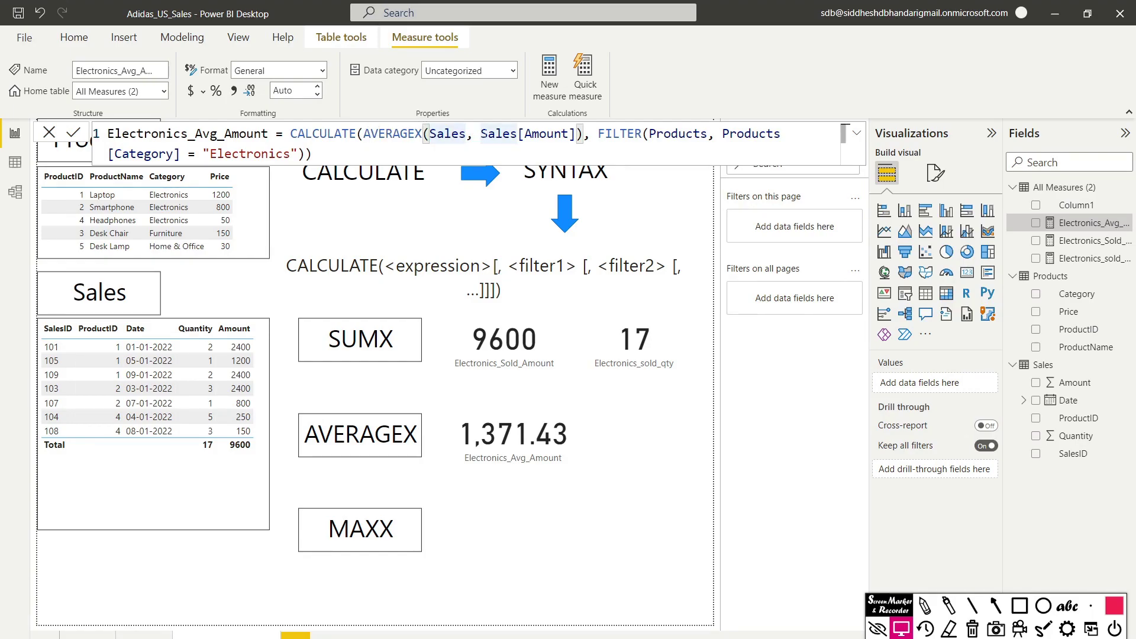
pyautogui.moveTo(481, 134); pyautogui.dragTo(577, 134)
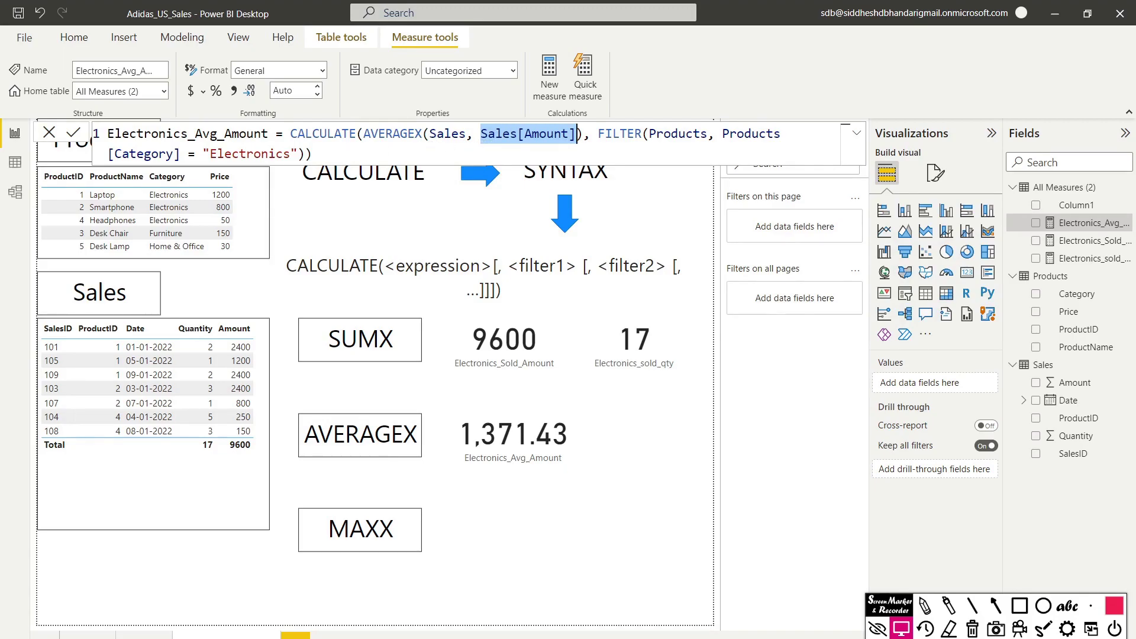
pyautogui.moveTo(643, 134); pyautogui.dragTo(664, 133)
pyautogui.click(679, 133)
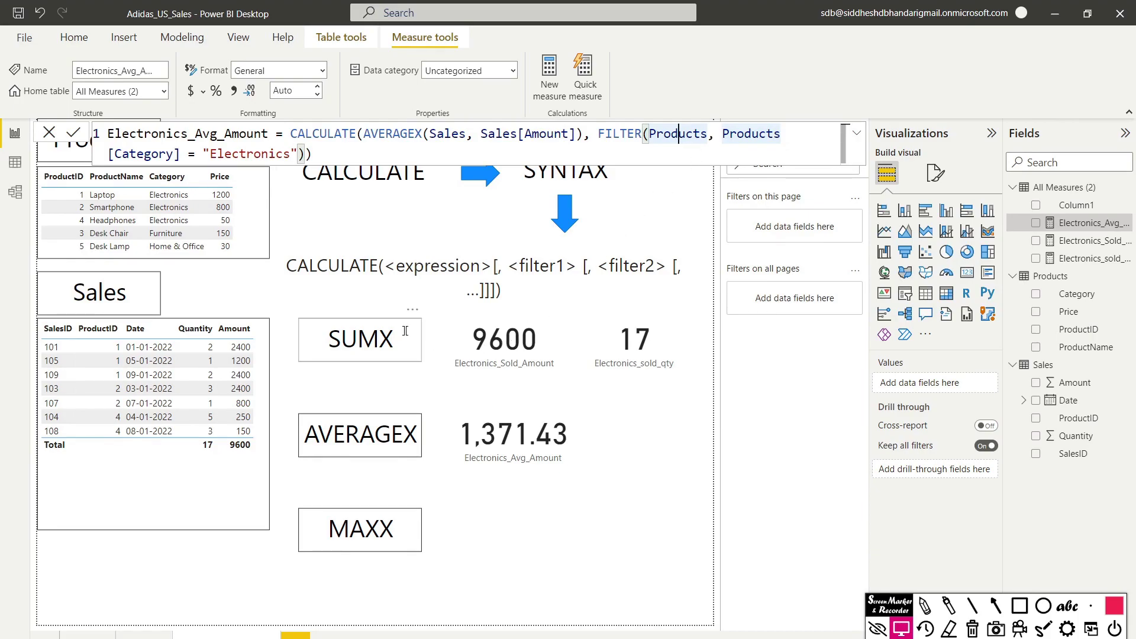
pyautogui.click(531, 428)
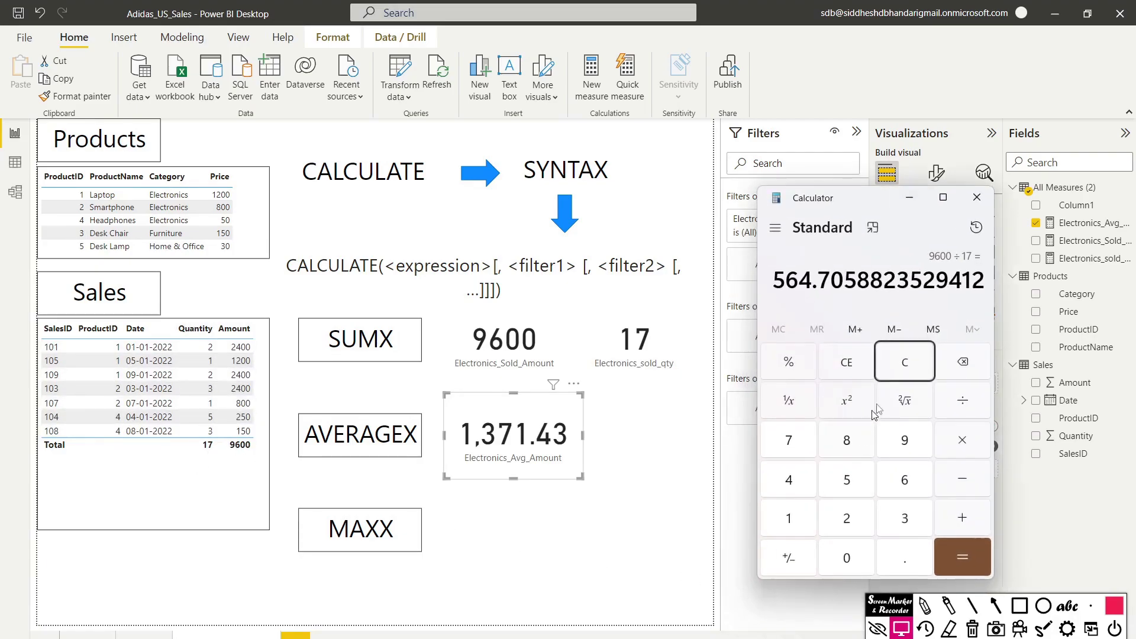
# Step: Clear the Calculator entry and divide 9600 by 7 to check the Electronics_Avg_Amount card
pyautogui.click(854, 367)
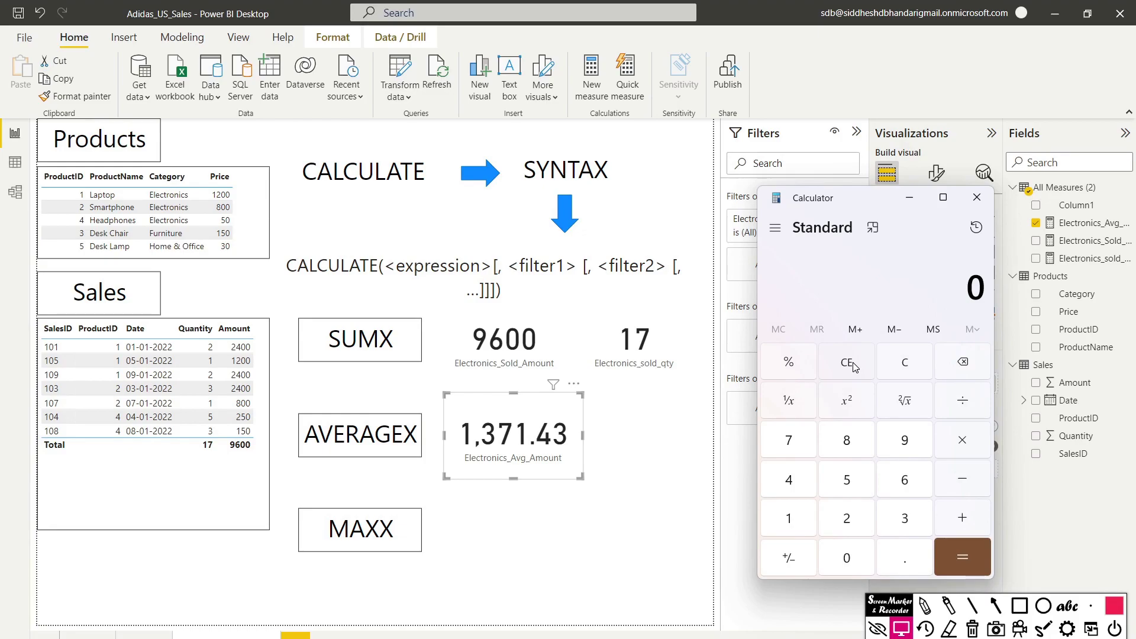
pyautogui.write('9600/7')
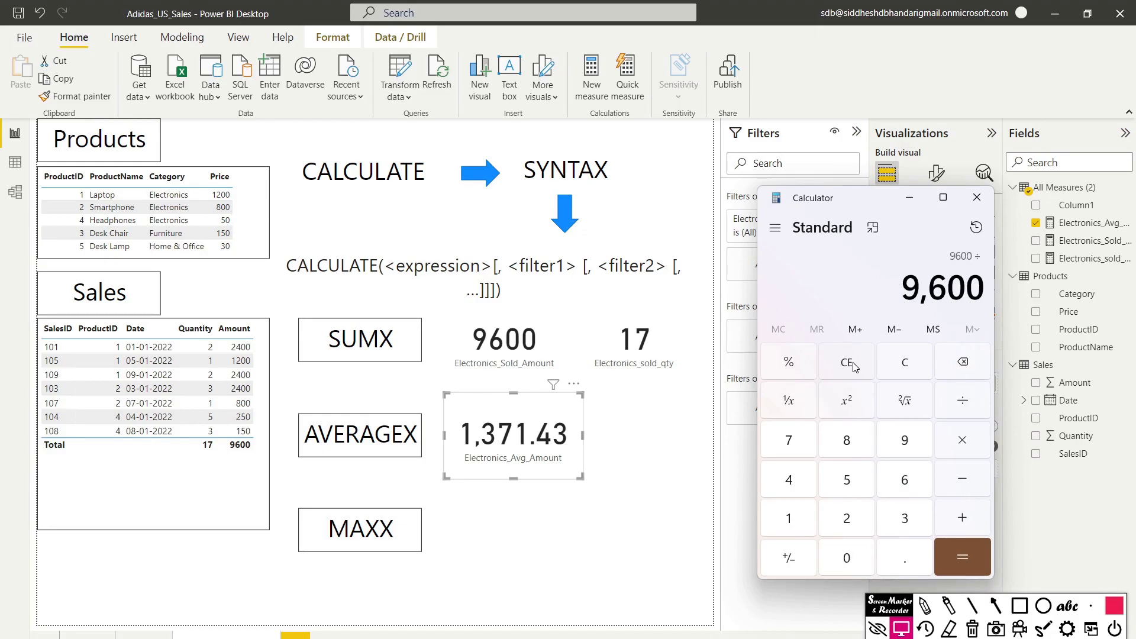
pyautogui.press('Return')
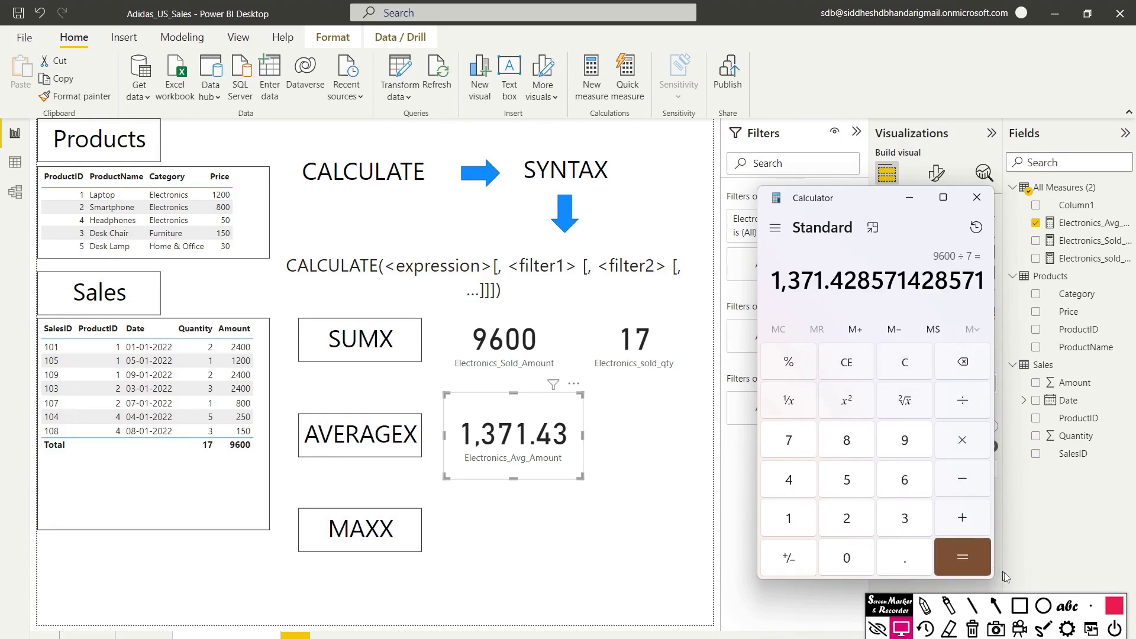
# Step: Mark the calculator result, the SalesID and Quantity columns and the quantity and average cards with rectangles, and clear the marks
pyautogui.click(1028, 608)
pyautogui.moveTo(724, 227)
pyautogui.mouseDown()
pyautogui.moveTo(960, 332)
pyautogui.moveTo(1028, 333)
pyautogui.mouseUp()
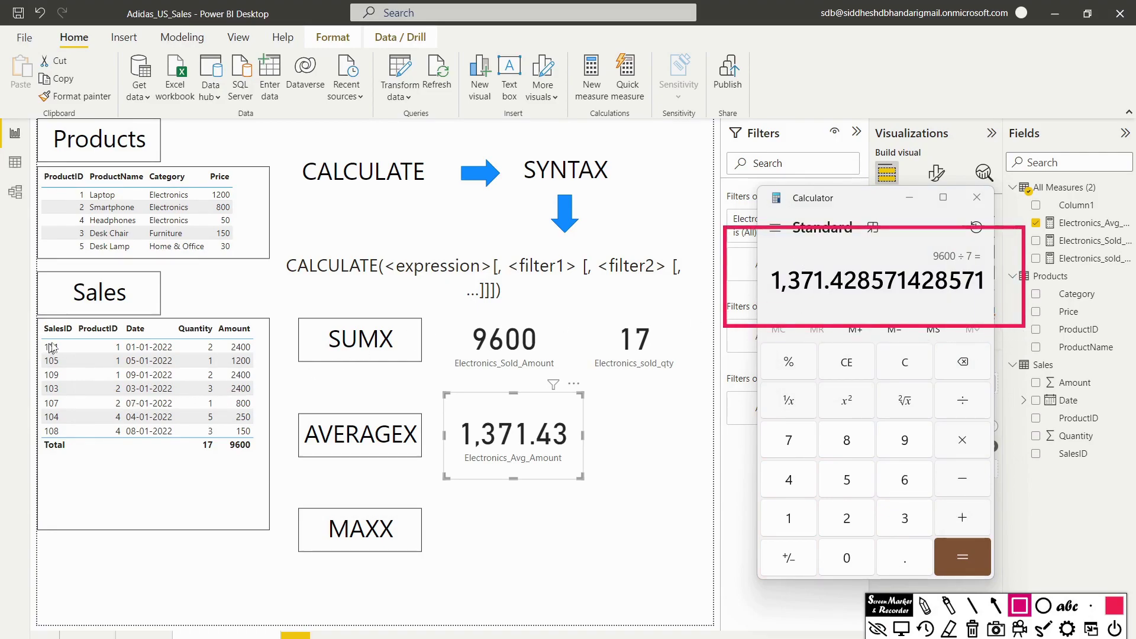
pyautogui.moveTo(21, 307)
pyautogui.mouseDown()
pyautogui.moveTo(100, 472)
pyautogui.moveTo(86, 474)
pyautogui.mouseUp()
pyautogui.moveTo(176, 297); pyautogui.dragTo(233, 490)
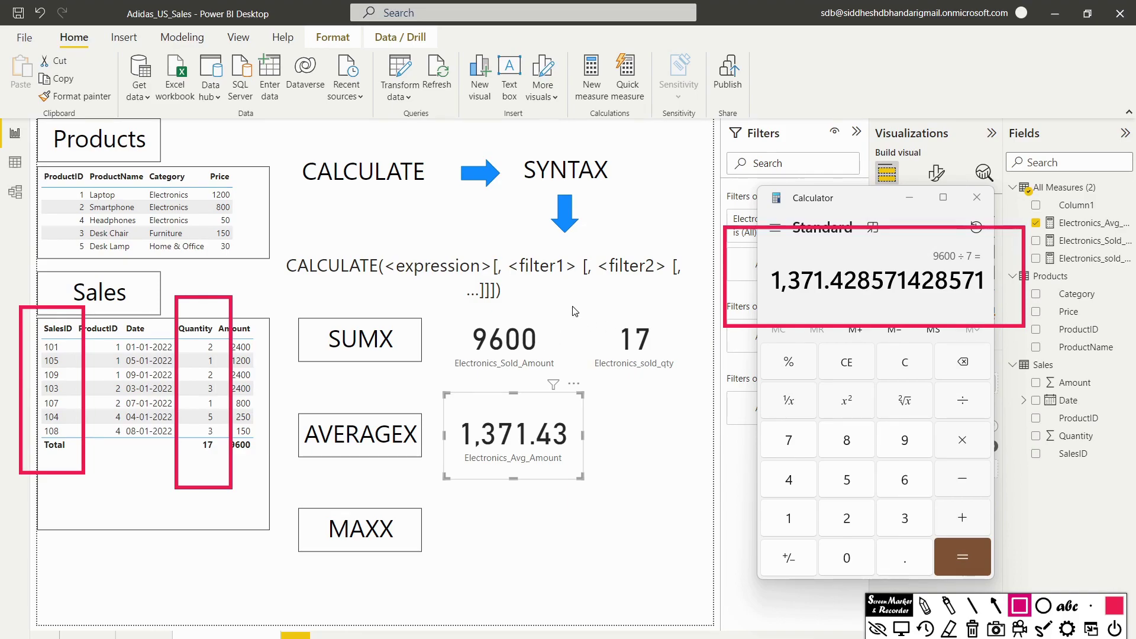
pyautogui.moveTo(565, 295); pyautogui.dragTo(701, 389)
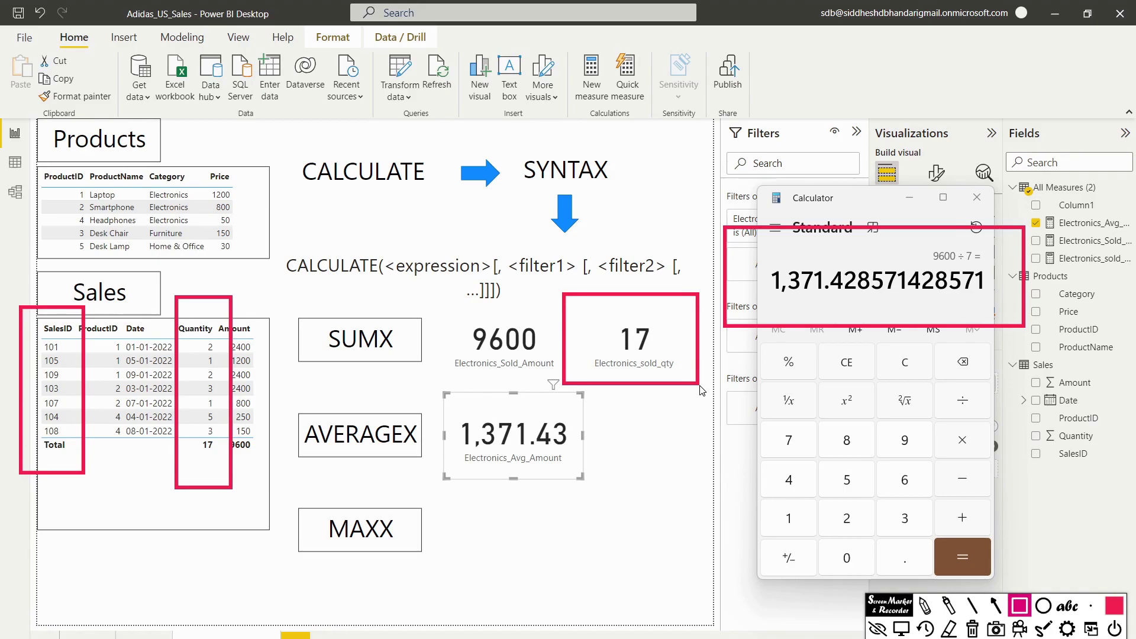
pyautogui.moveTo(436, 383)
pyautogui.mouseDown()
pyautogui.moveTo(572, 481)
pyautogui.moveTo(622, 497)
pyautogui.mouseUp()
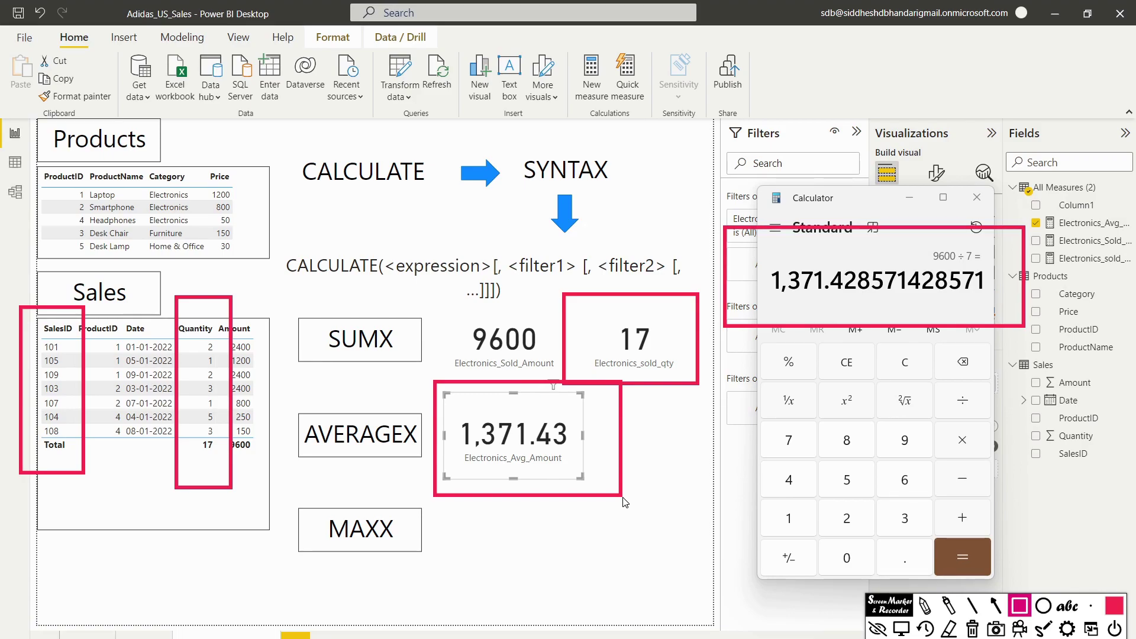
pyautogui.press('Escape')
pyautogui.press('Escape')
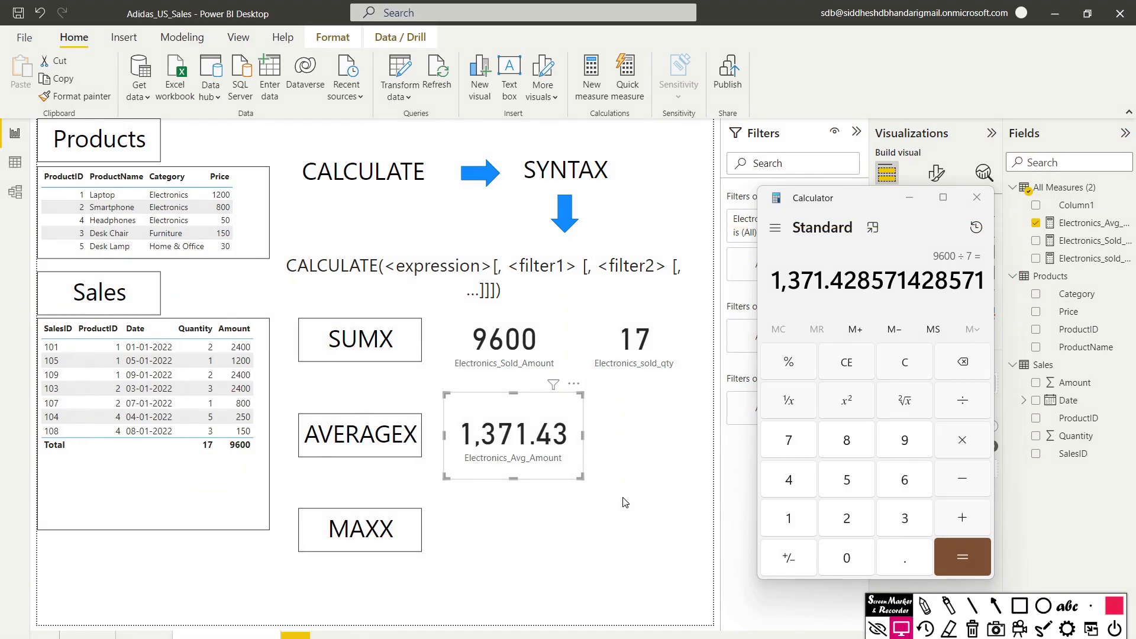
# Step: Minimize Calculator and delete the Electronics_sold_qty card from the report page
pyautogui.click(910, 198)
pyautogui.click(616, 327)
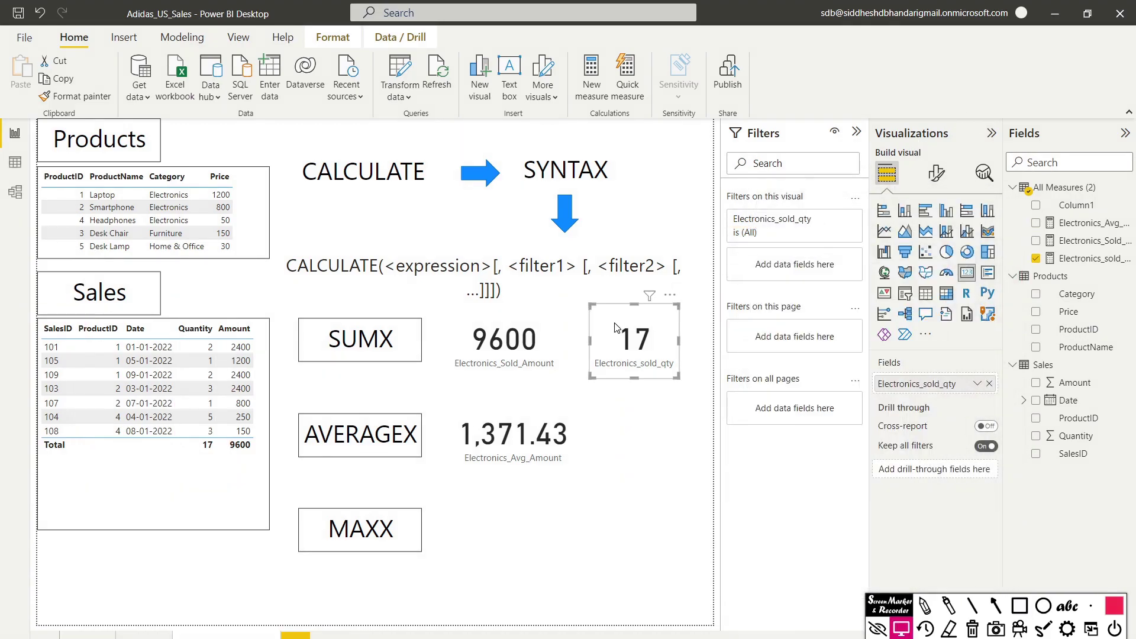
pyautogui.press('Delete')
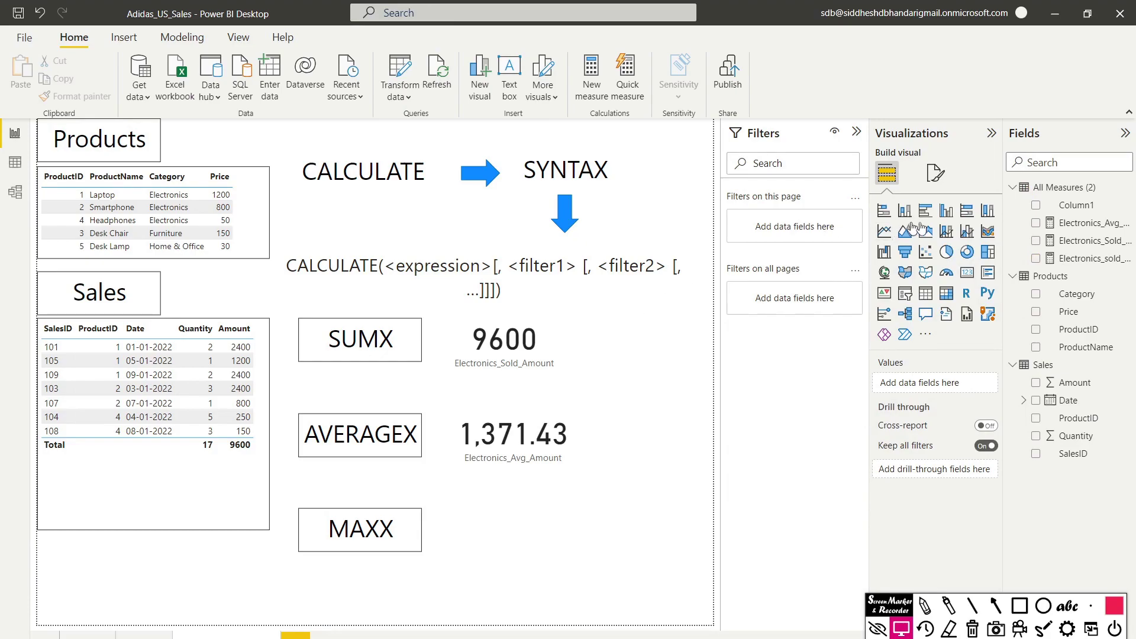
# Step: Replace SUMX with COUNTX in the formula of the Electronics_sold_qty measure
pyautogui.click(1082, 243)
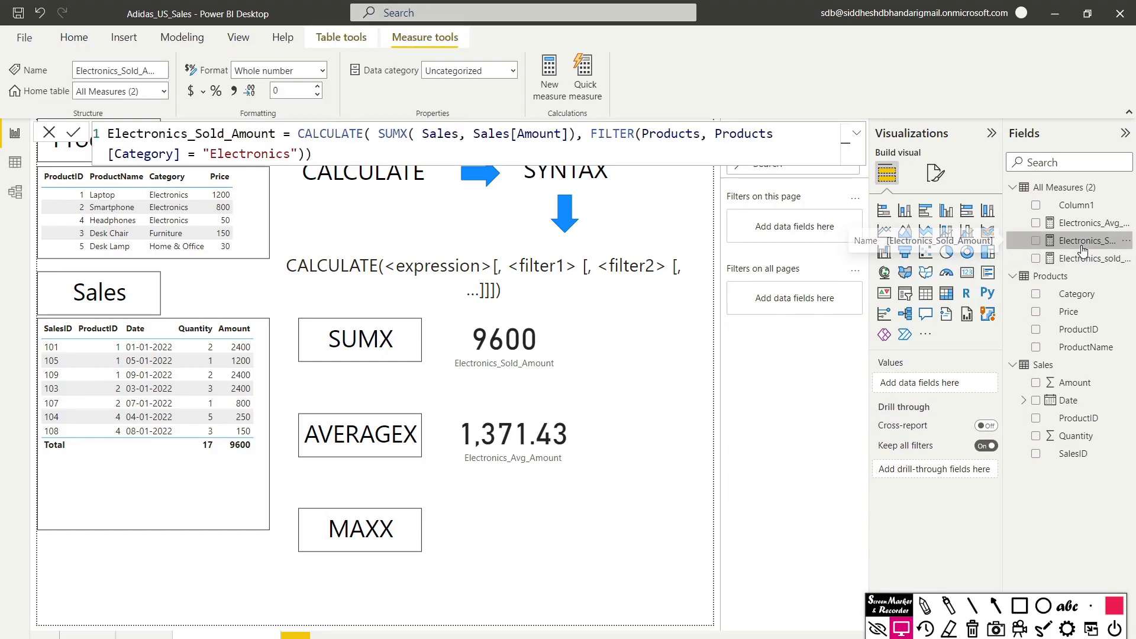
pyautogui.click(1083, 258)
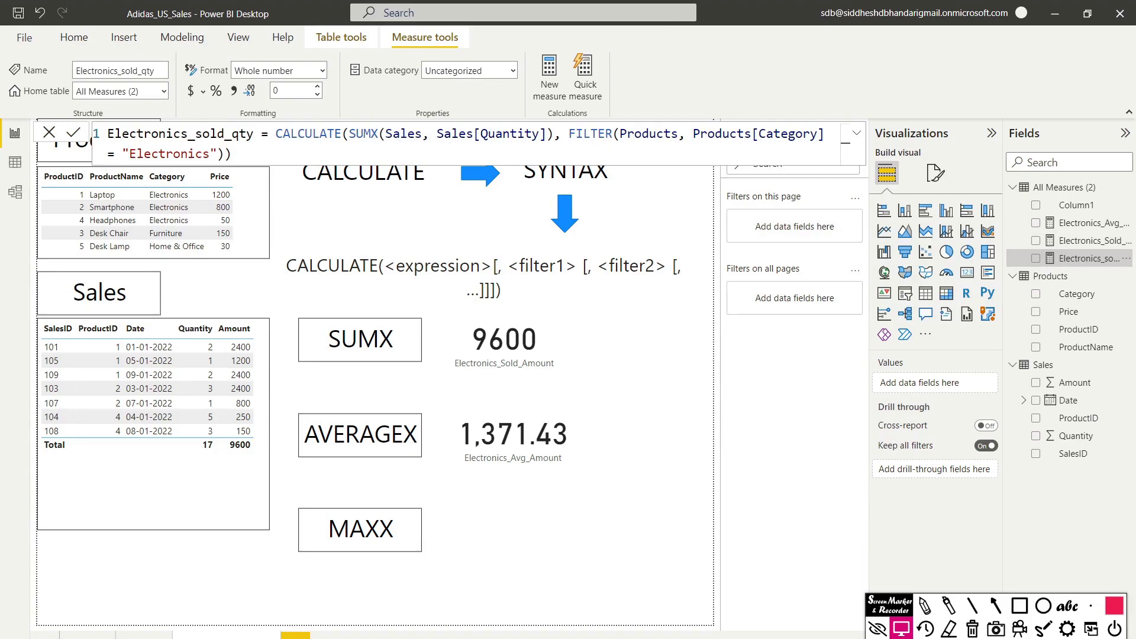
pyautogui.doubleClick(362, 134)
pyautogui.write('COUN')
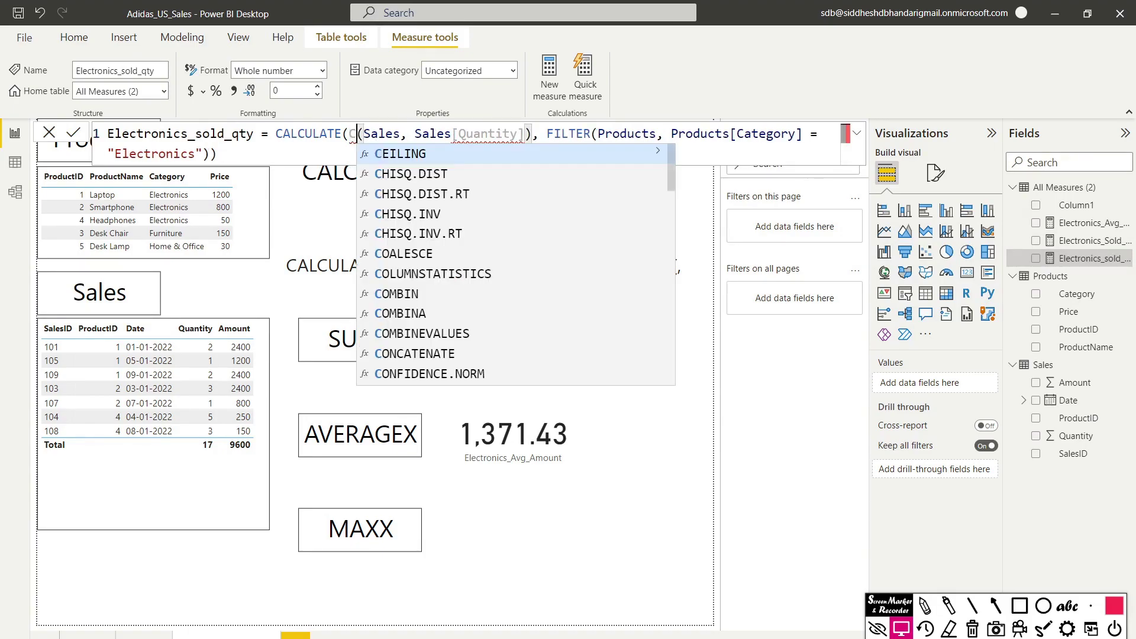
pyautogui.write('T')
pyautogui.press('Down')
pyautogui.press('Down')
pyautogui.press('Down')
pyautogui.press('Down')
pyautogui.press('Down')
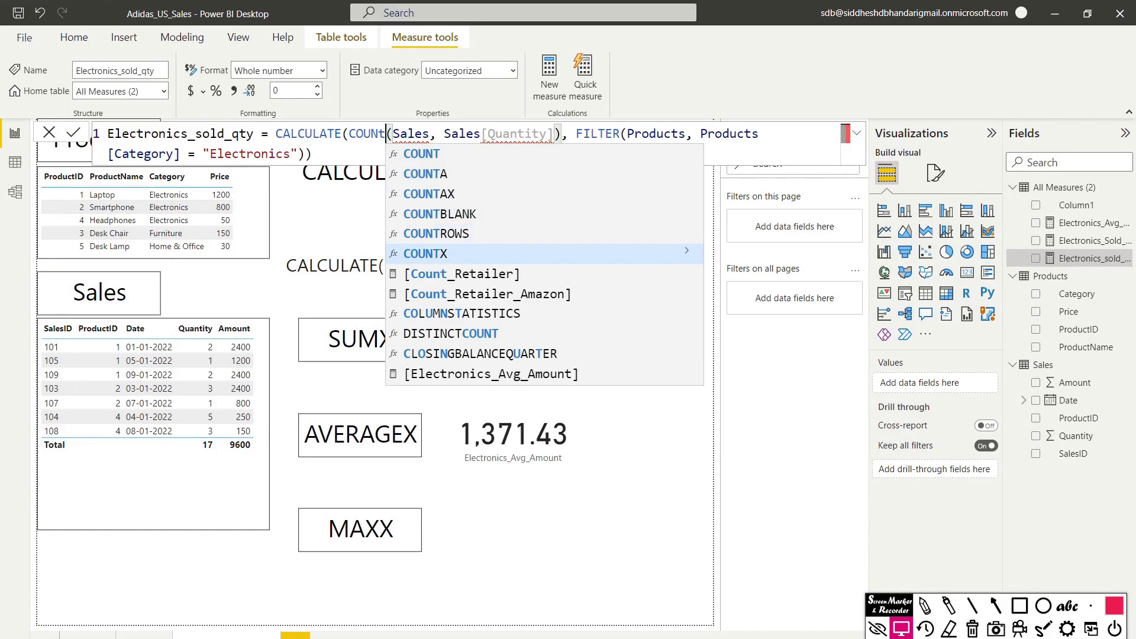
pyautogui.press('Tab')
# Step: Change the COUNTX expression from the Quantity column to Sales[SalesID] and commit the measure
pyautogui.press('Right')
pyautogui.press('Right')
pyautogui.press('Right')
pyautogui.press('Right')
pyautogui.press('Right')
pyautogui.press('Right')
pyautogui.press('Right')
pyautogui.press('Right')
pyautogui.press('Right')
pyautogui.press('Right')
pyautogui.press('Right')
pyautogui.press('Right')
pyautogui.press('Right')
pyautogui.press('Right')
pyautogui.press('Right')
pyautogui.press('Right')
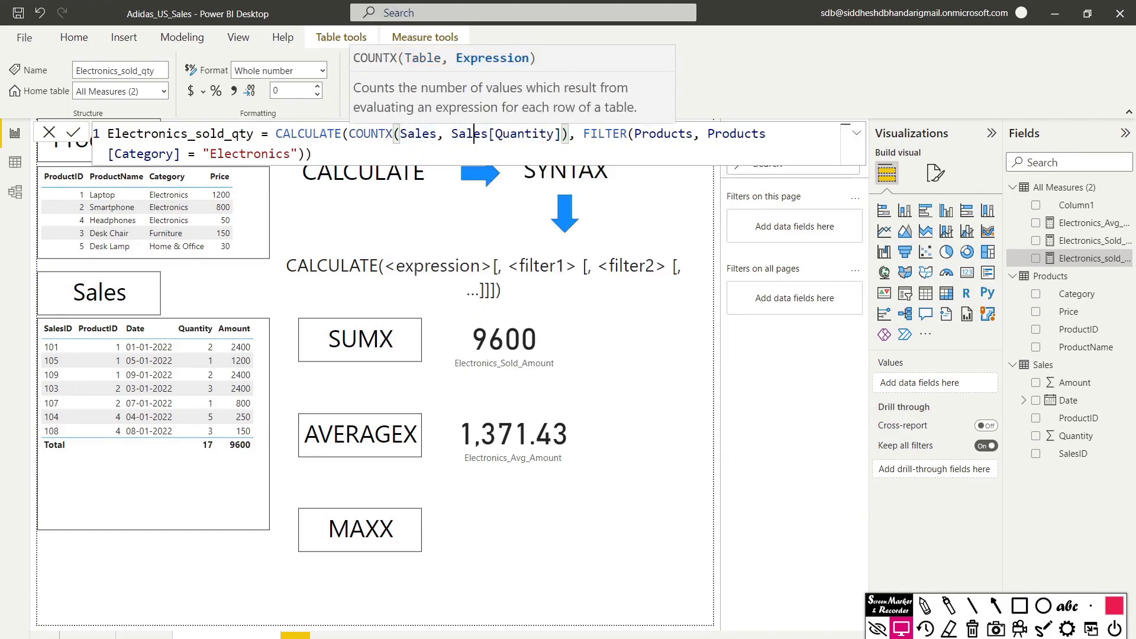
pyautogui.press('Delete')
pyautogui.press('Delete')
pyautogui.press('BackSpace')
pyautogui.press('BackSpace')
pyautogui.press('BackSpace')
pyautogui.press('BackSpace')
pyautogui.press('BackSpace')
pyautogui.press('BackSpace')
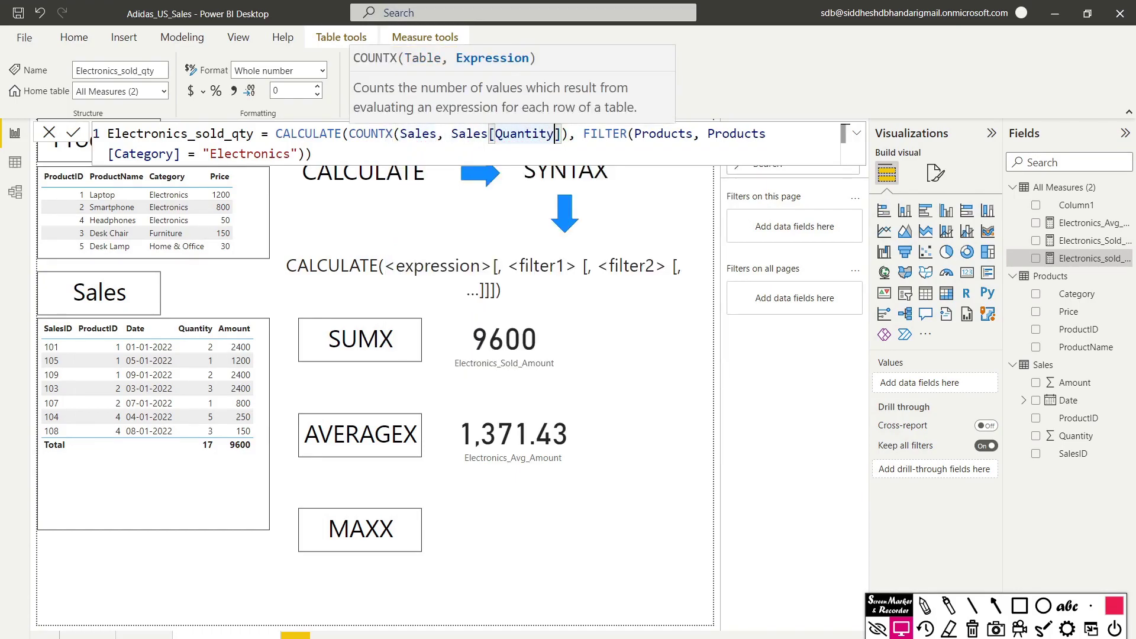
pyautogui.write('S')
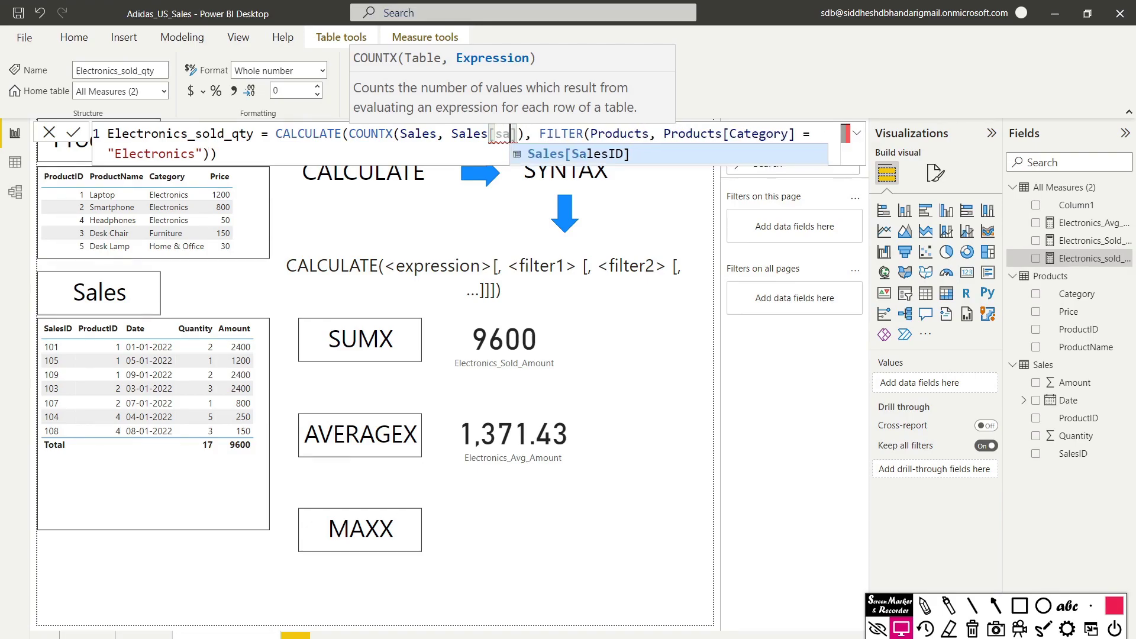
pyautogui.press('Tab')
pyautogui.press('Right')
pyautogui.press('Return')
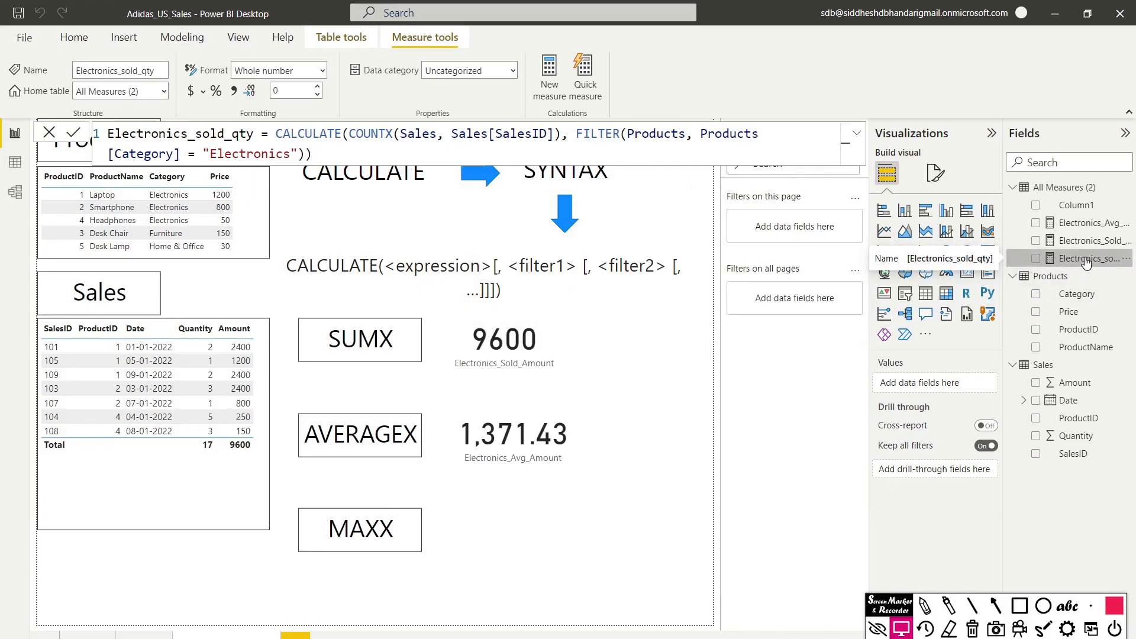
# Step: Add Electronics_sold_qty as a small card visual beside the Electronics_Sold_Amount card
pyautogui.moveTo(1087, 264); pyautogui.dragTo(661, 347)
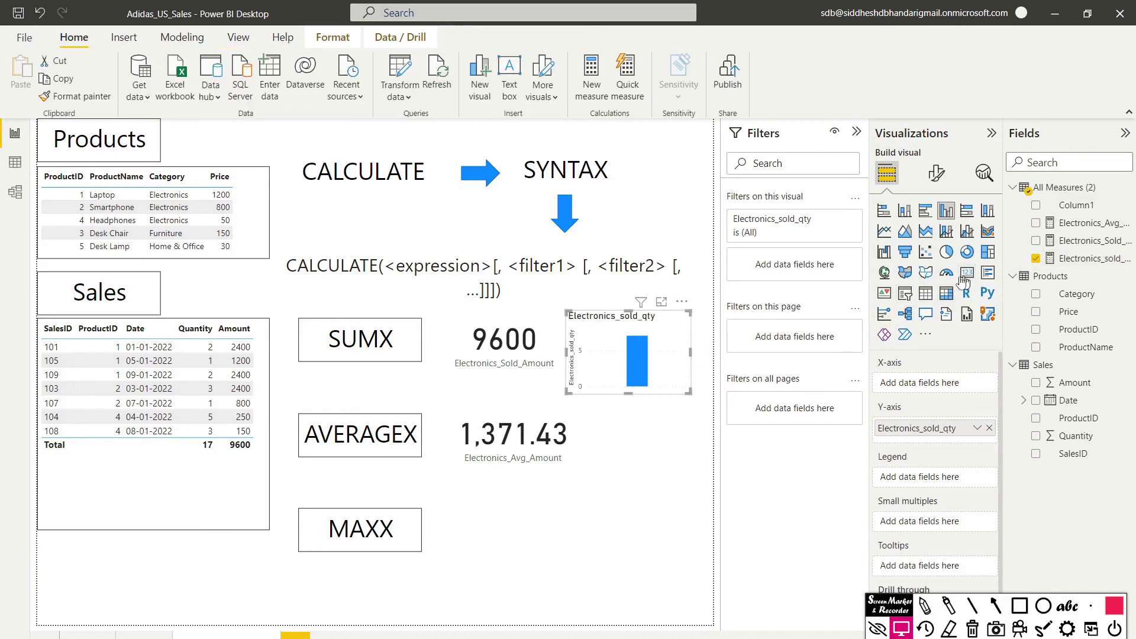
pyautogui.click(967, 273)
pyautogui.click(570, 401)
pyautogui.click(598, 364)
pyautogui.moveTo(574, 390); pyautogui.dragTo(613, 350)
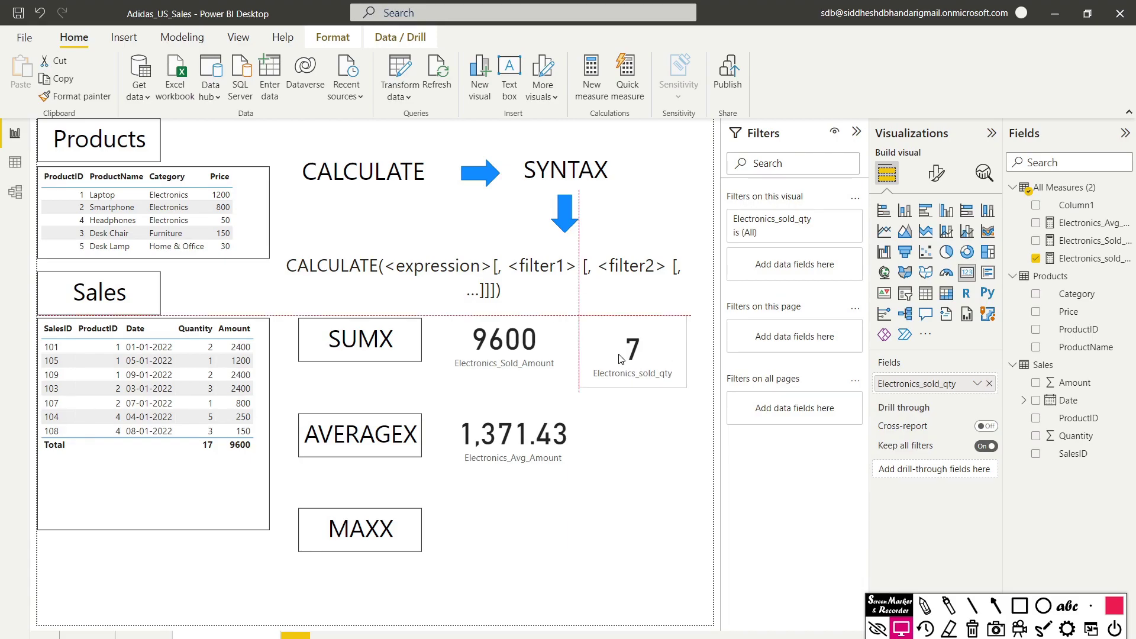
pyautogui.click(625, 425)
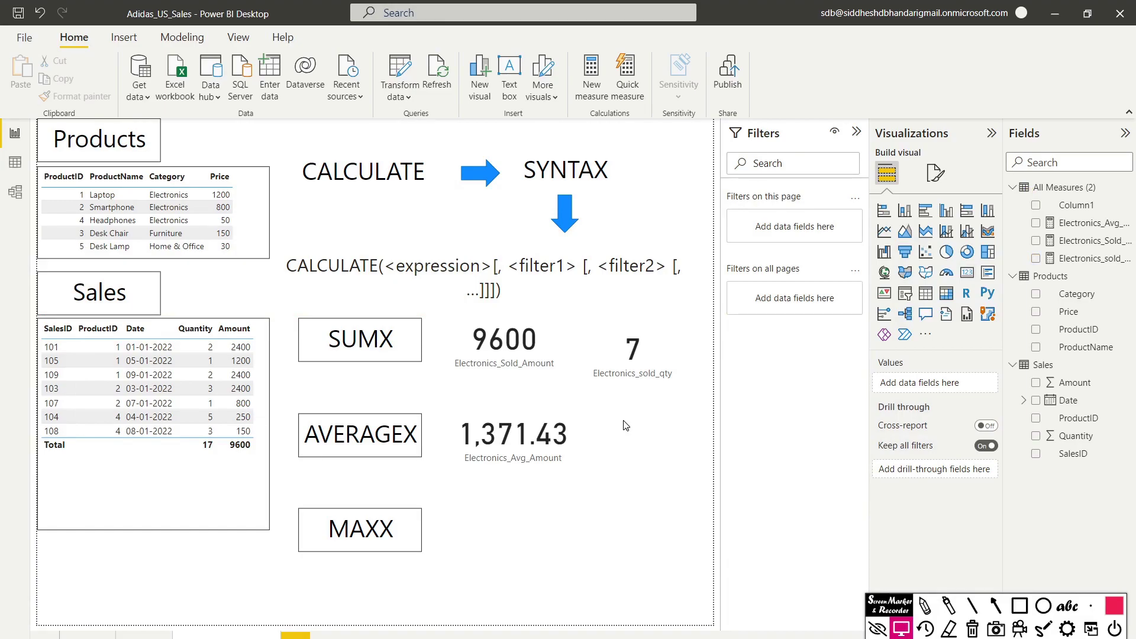
# Step: Mark the Amount column of the Sales table with a rectangle and an arrow pointing at its 2400 values
pyautogui.click(1020, 605)
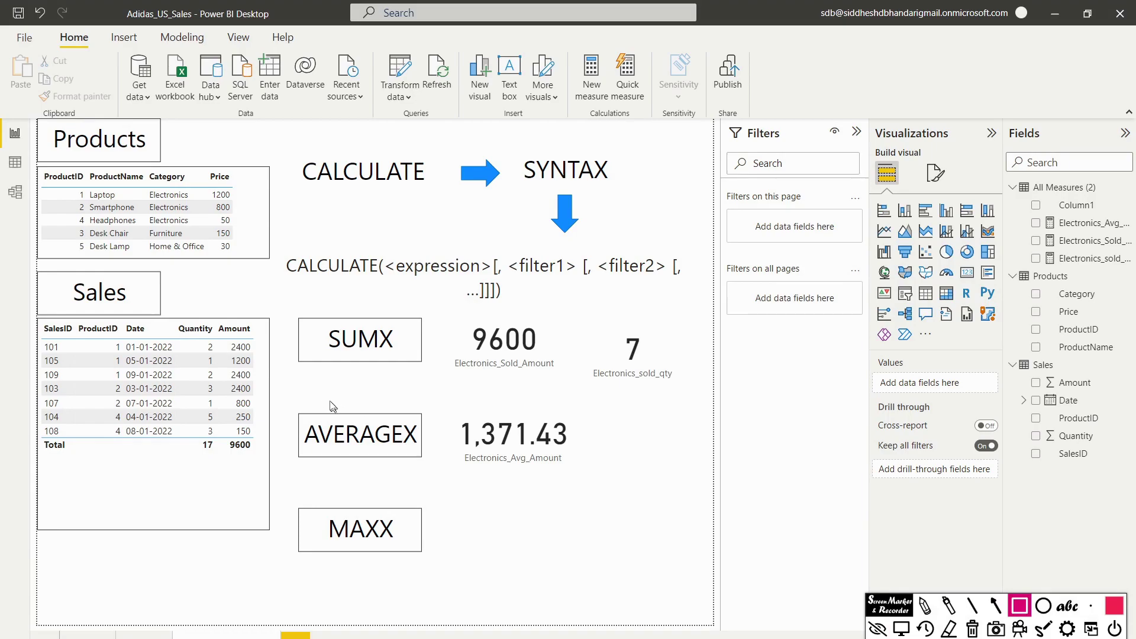
pyautogui.moveTo(217, 301)
pyautogui.mouseDown()
pyautogui.moveTo(246, 358)
pyautogui.moveTo(268, 491)
pyautogui.mouseUp()
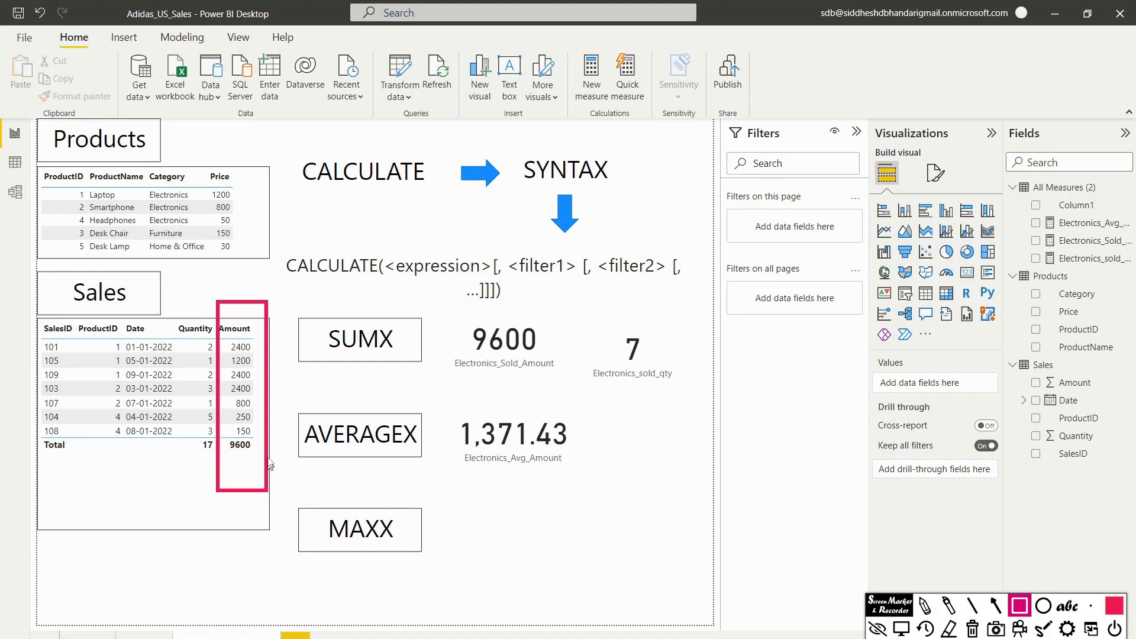
pyautogui.click(996, 606)
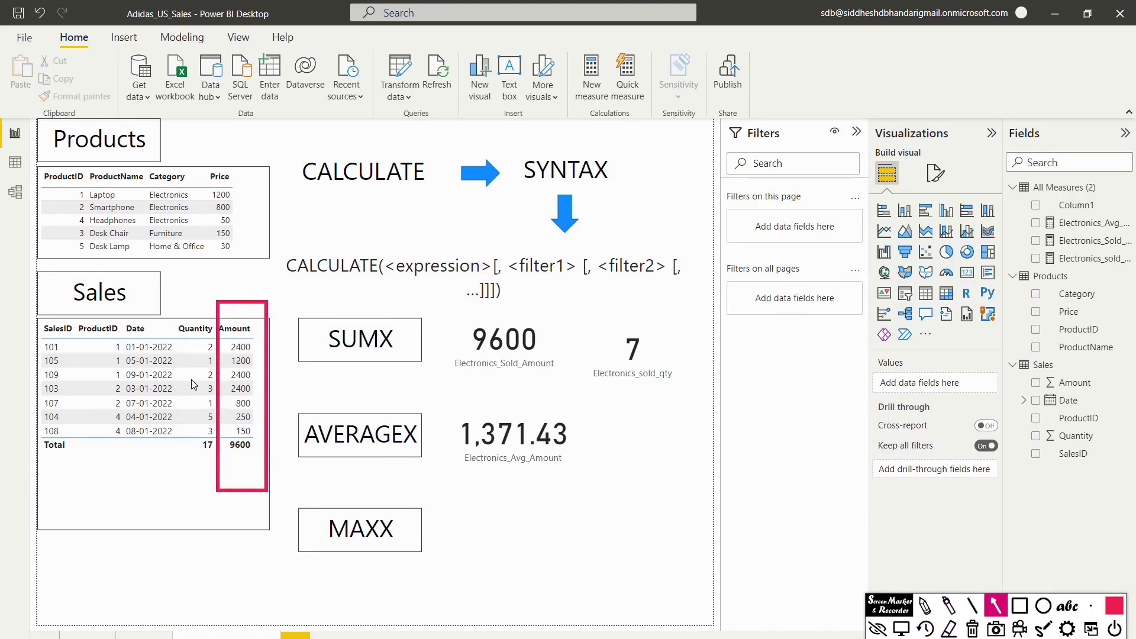
pyautogui.moveTo(303, 389); pyautogui.dragTo(261, 382)
pyautogui.press('Escape')
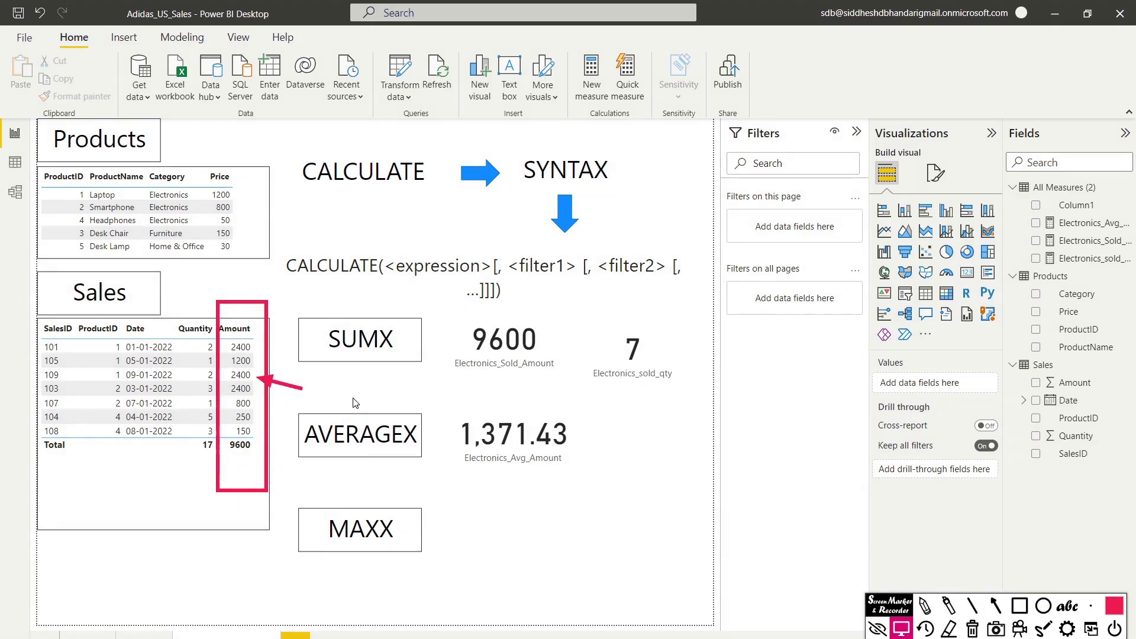
# Step: Create a measure named Electronics_Max_amount in the All Measures (2) table and begin its formula with CALCULATE
pyautogui.click(1125, 187)
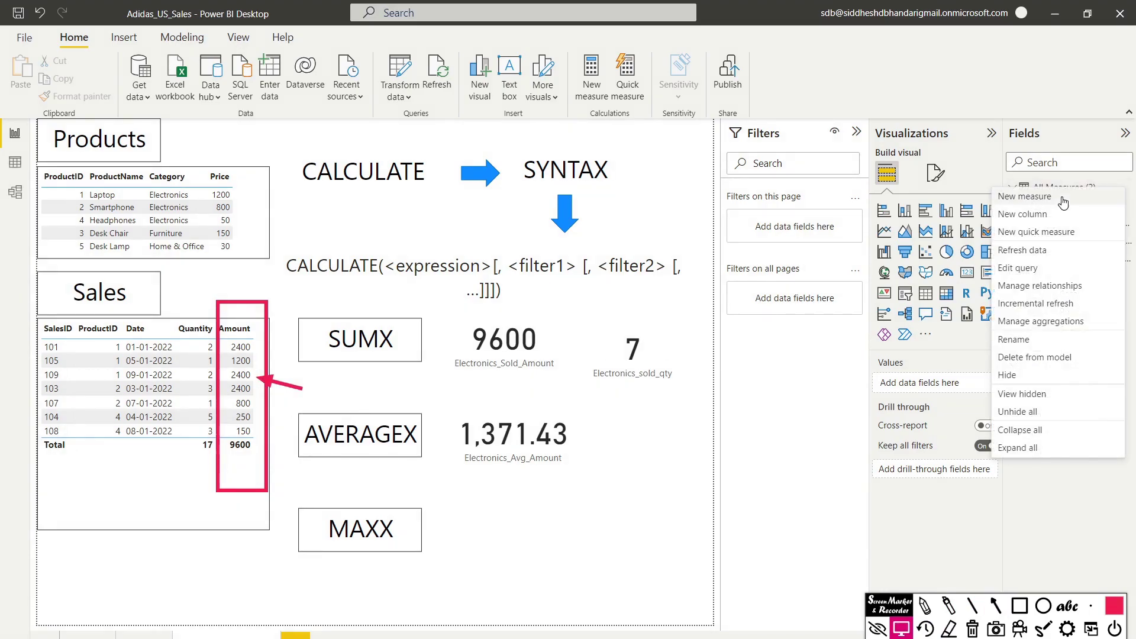
pyautogui.click(1063, 201)
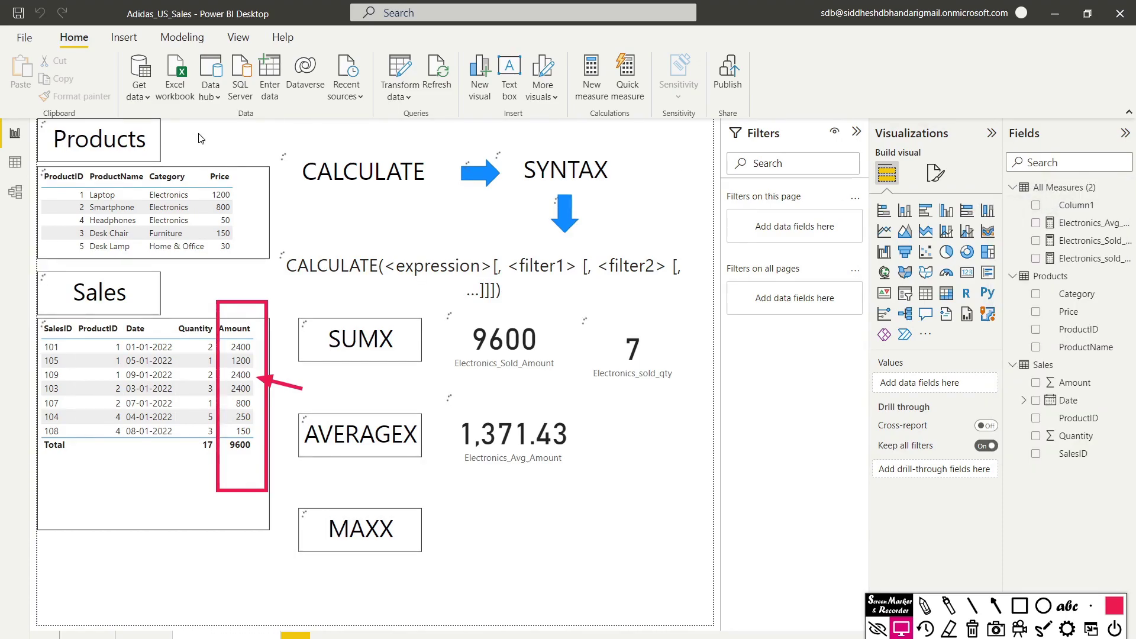
pyautogui.write('Electronics_Maz_')
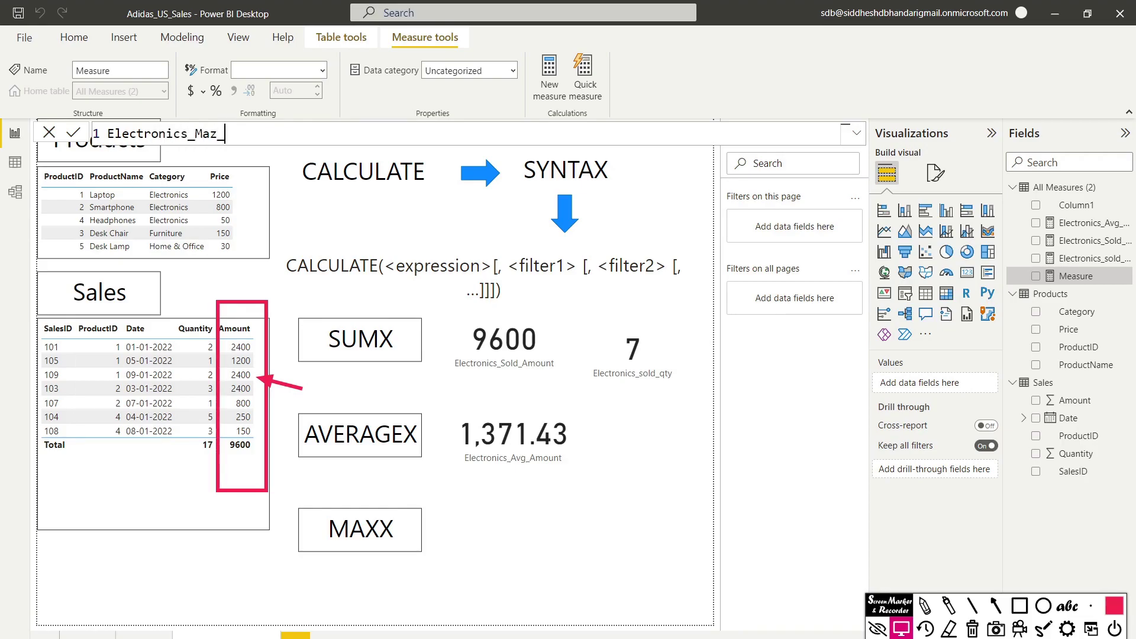
pyautogui.press('BackSpace')
pyautogui.write('x_amount = CALCULATE(')
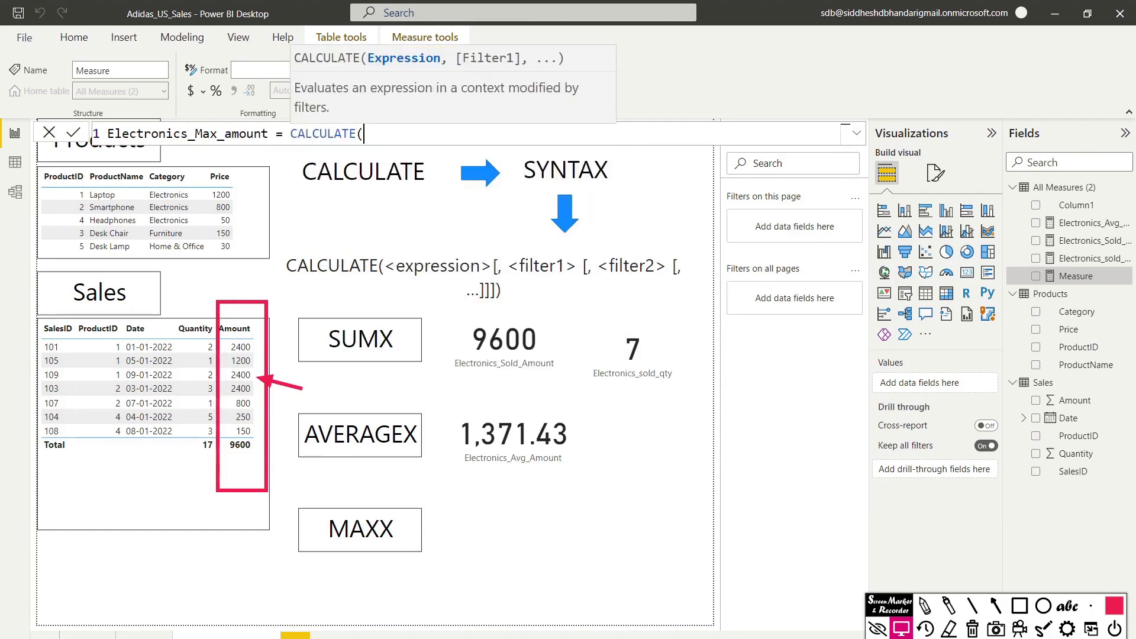
# Step: Enter MAXX(Sales, Sales[Amount]) as the expression argument of CALCULATE
pyautogui.write('MAZZ')
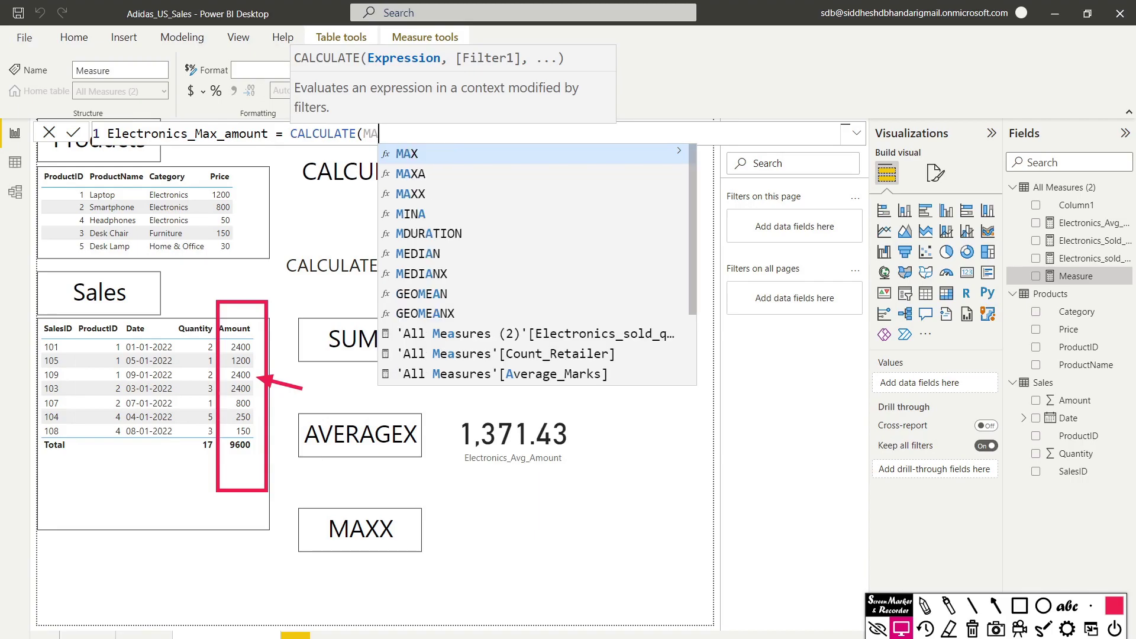
pyautogui.press('BackSpace')
pyautogui.press('BackSpace')
pyautogui.write('X')
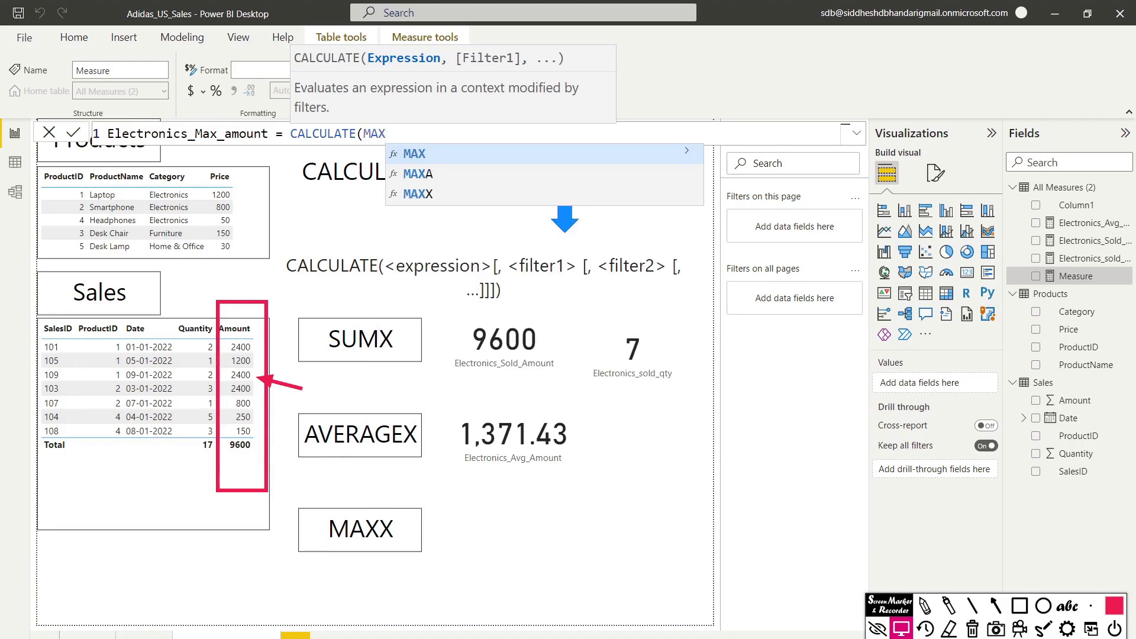
pyautogui.press('Down')
pyautogui.press('Down')
pyautogui.press('Tab')
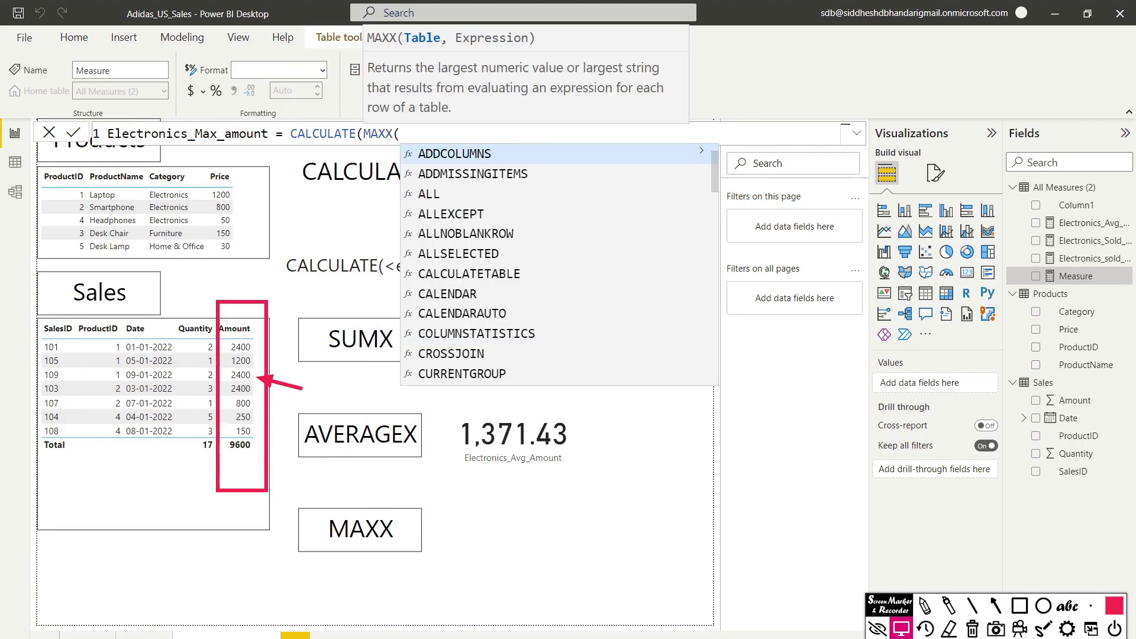
pyautogui.write('Sale')
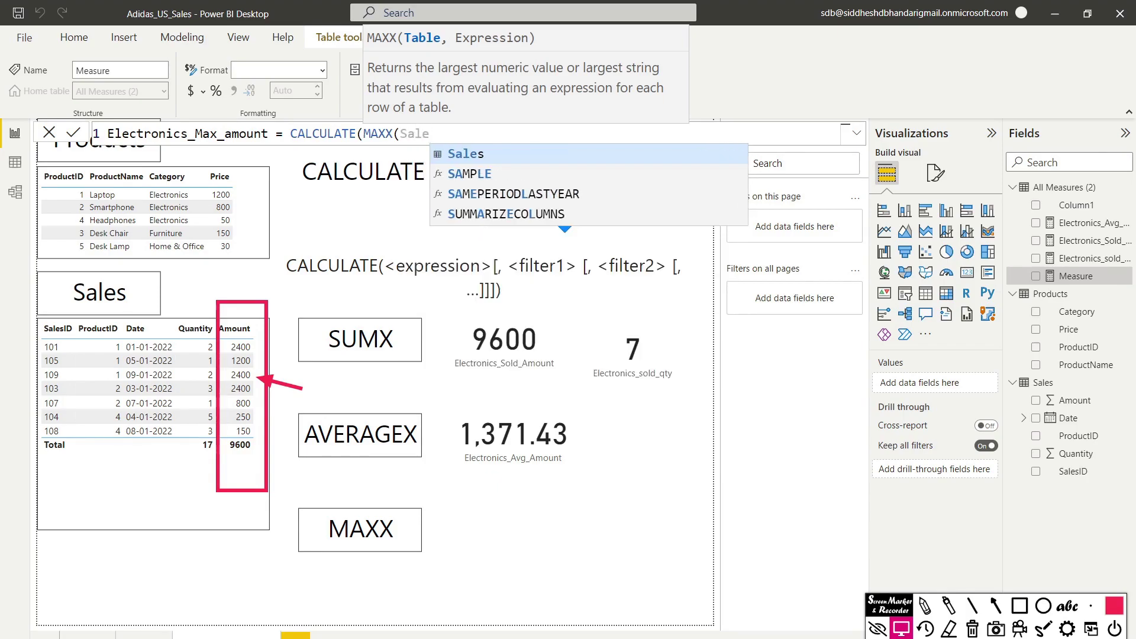
pyautogui.write('s, Sae')
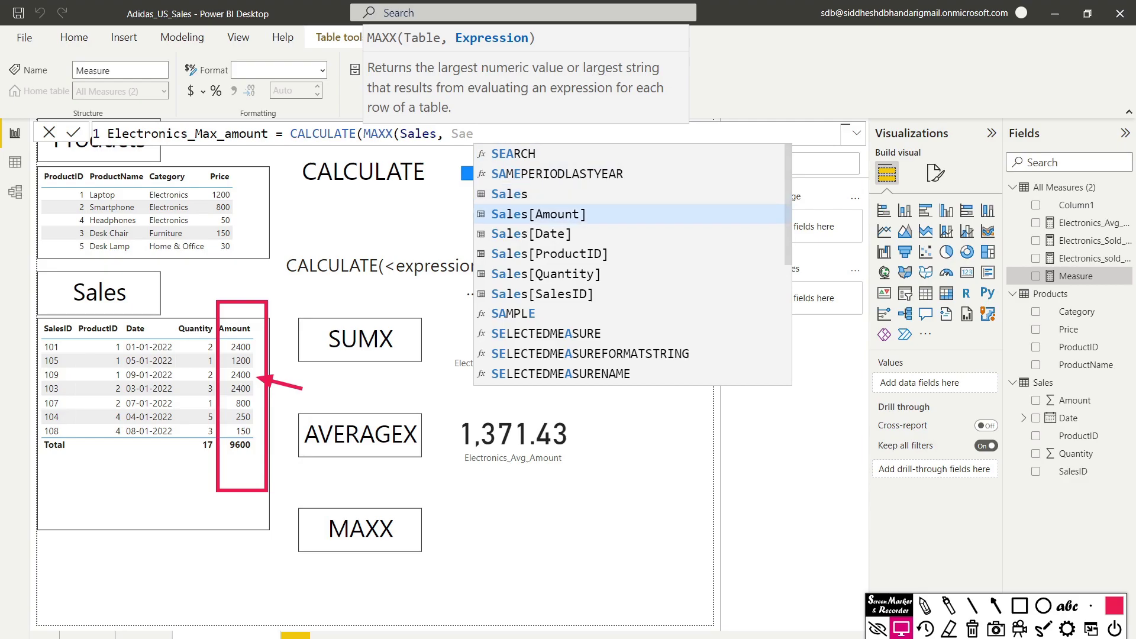
pyautogui.press('Tab')
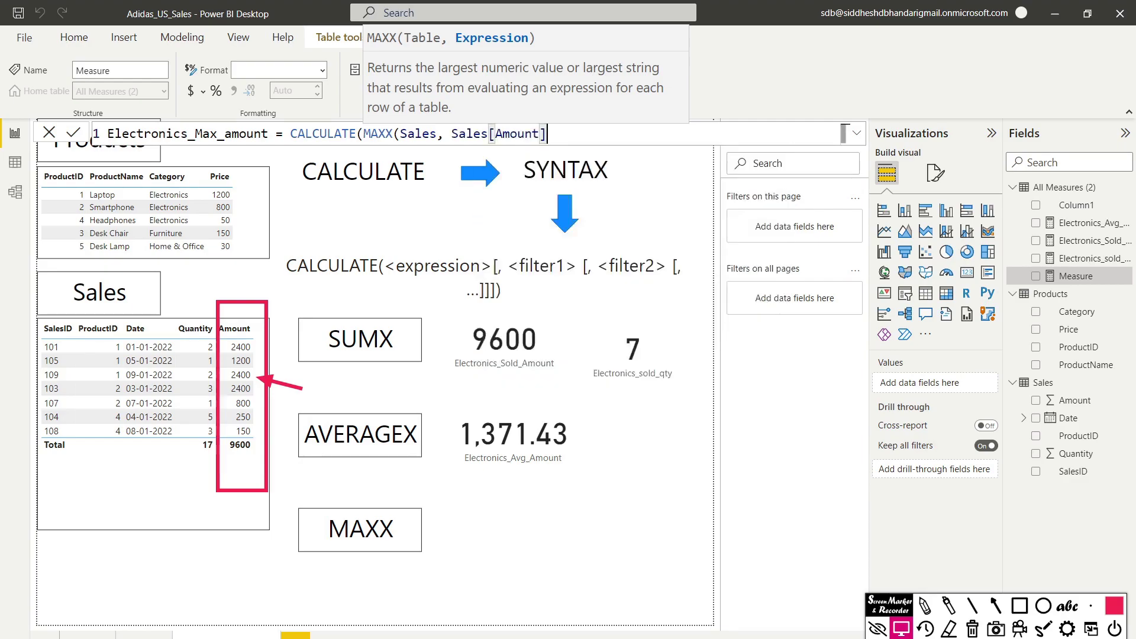
pyautogui.write('), ')
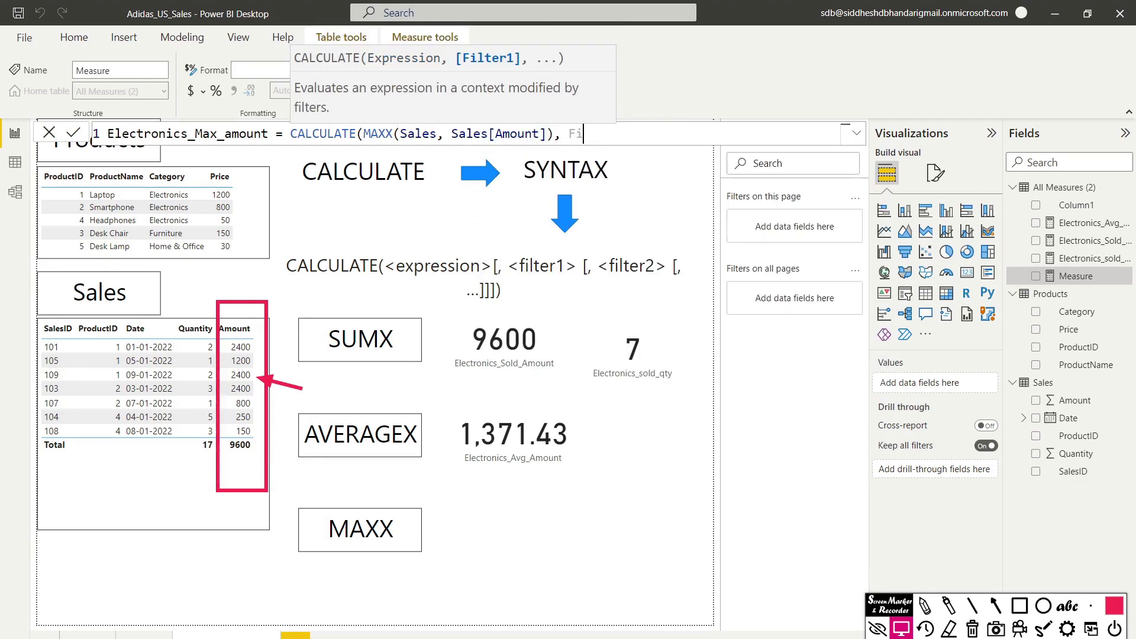
# Step: Add the filter FILTER(Products, Products[Category] = "Electronics") to the CALCULATE formula and commit the measure
pyautogui.write('FILTER(')
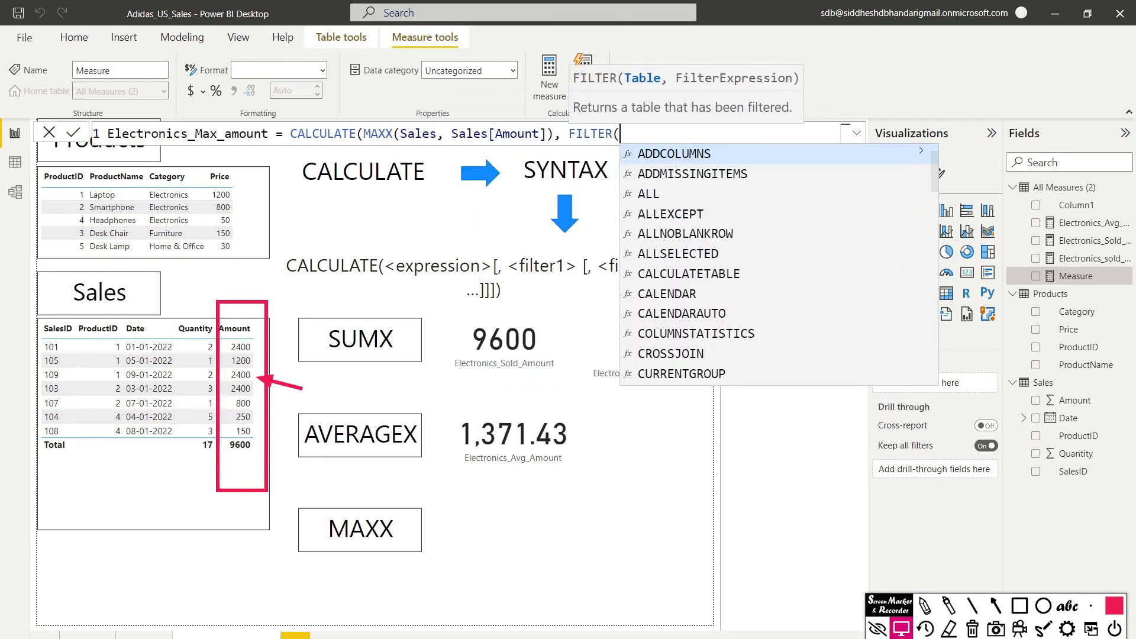
pyautogui.write('Prod')
pyautogui.press('Tab')
pyautogui.write(', Prod')
pyautogui.press('Down')
pyautogui.press('Down')
pyautogui.press('Down')
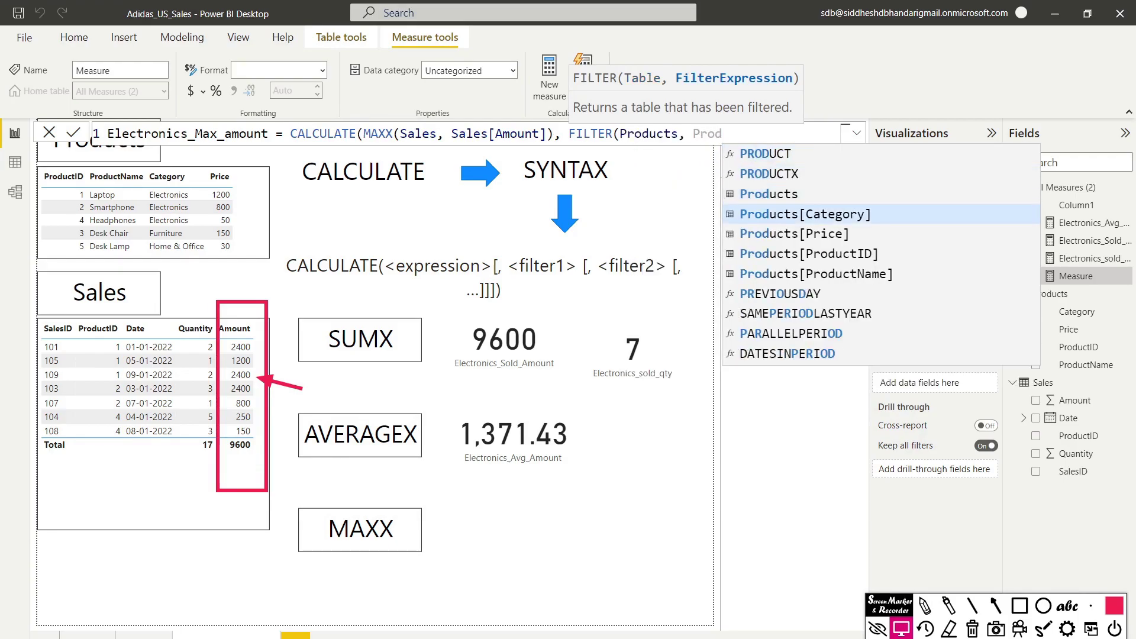
pyautogui.press('Tab')
pyautogui.write('=""')
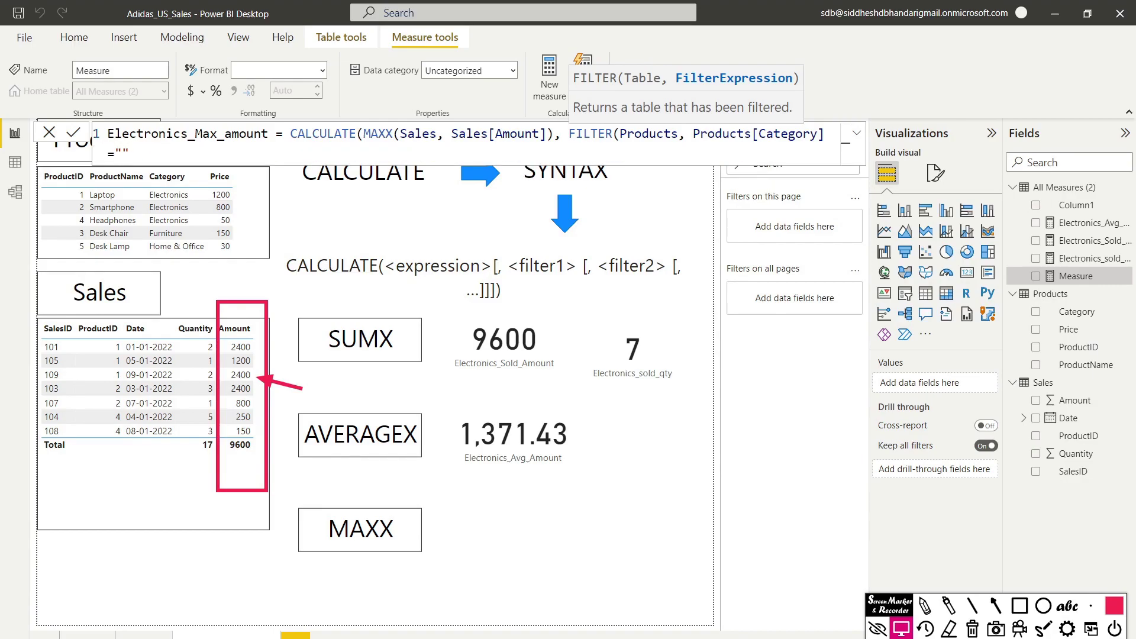
pyautogui.press('Right')
pyautogui.write('Electronics')
pyautogui.press('Right')
pyautogui.write('))')
pyautogui.press('Return')
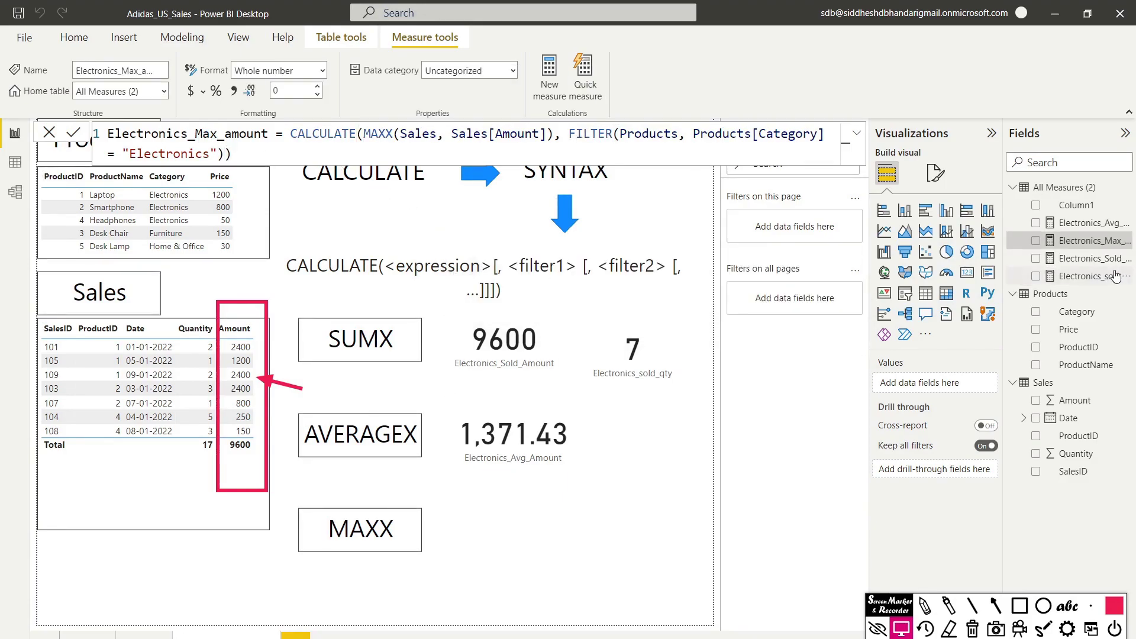
# Step: Show Electronics_Max_amount as a card visual beside the MAXX label and frame the card with a marker rectangle
pyautogui.moveTo(1092, 240); pyautogui.dragTo(559, 538)
pyautogui.click(967, 272)
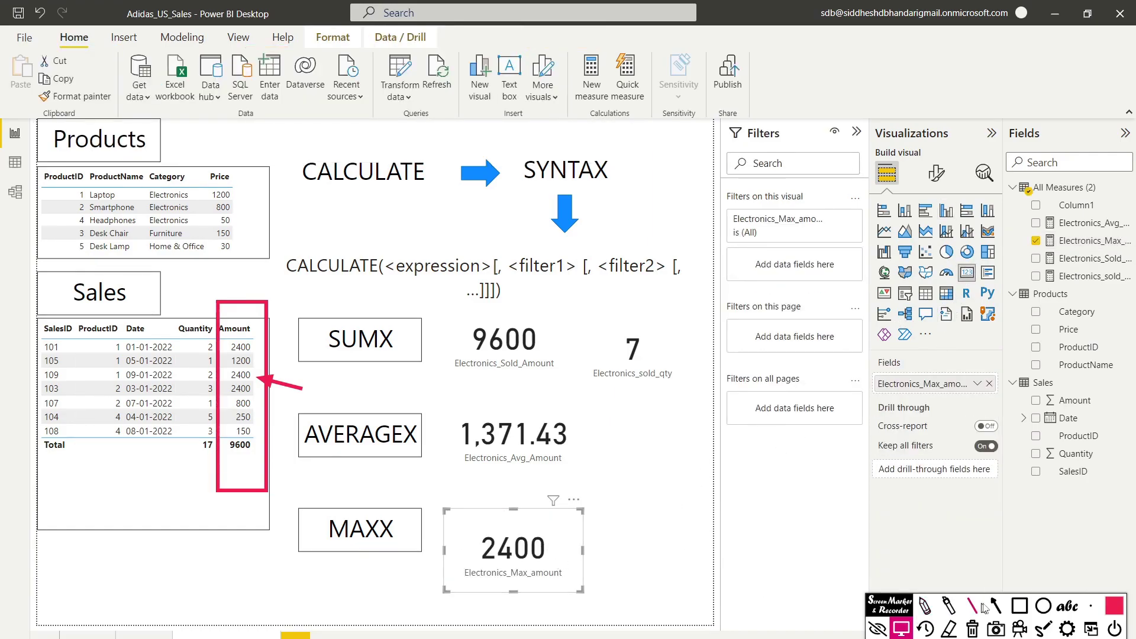
pyautogui.click(1020, 605)
pyautogui.moveTo(458, 523)
pyautogui.mouseDown()
pyautogui.moveTo(554, 597)
pyautogui.moveTo(600, 604)
pyautogui.mouseUp()
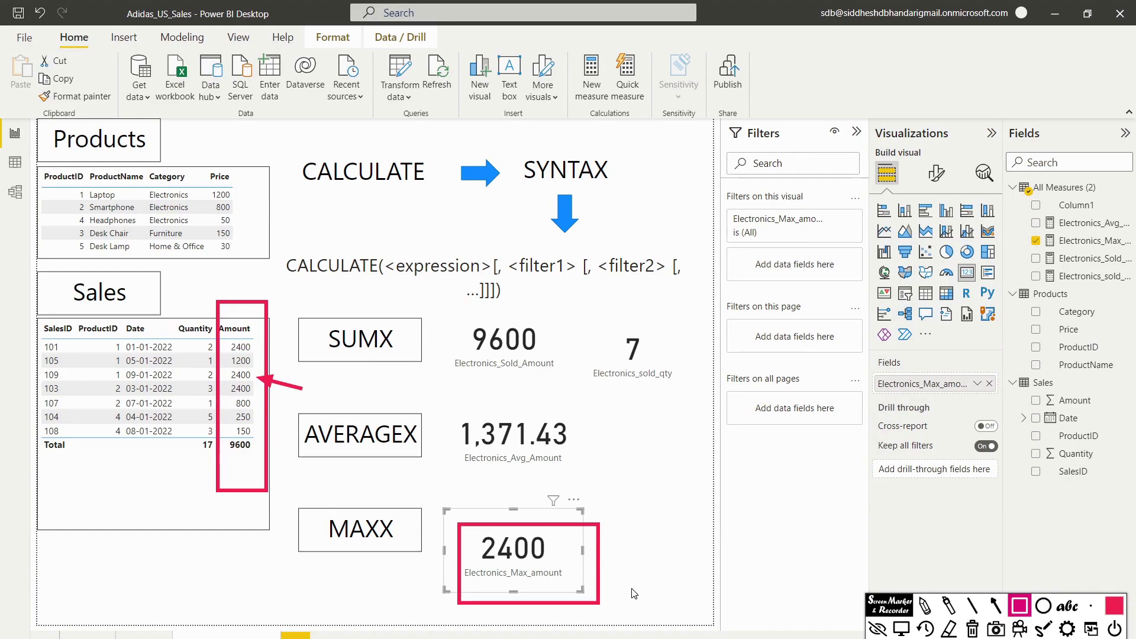
# Step: Draw marker arrows pointing at the SUMX, AVERAGEX and MAXX labels
pyautogui.click(996, 605)
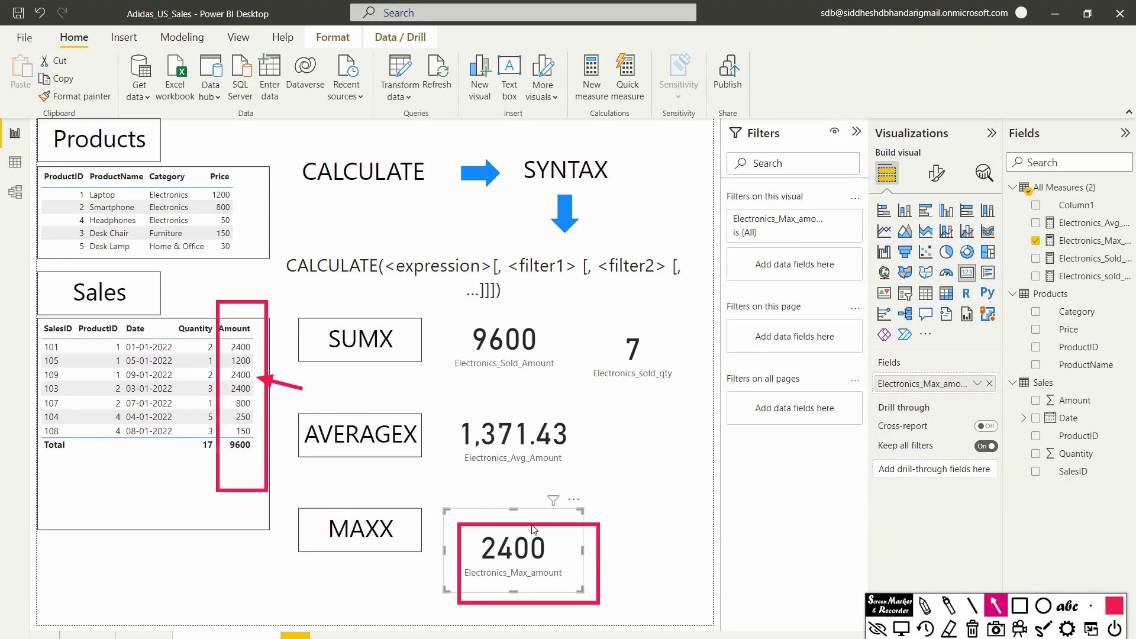
pyautogui.moveTo(422, 408); pyautogui.dragTo(388, 351)
pyautogui.moveTo(425, 483); pyautogui.dragTo(391, 451)
pyautogui.moveTo(255, 580); pyautogui.dragTo(320, 543)
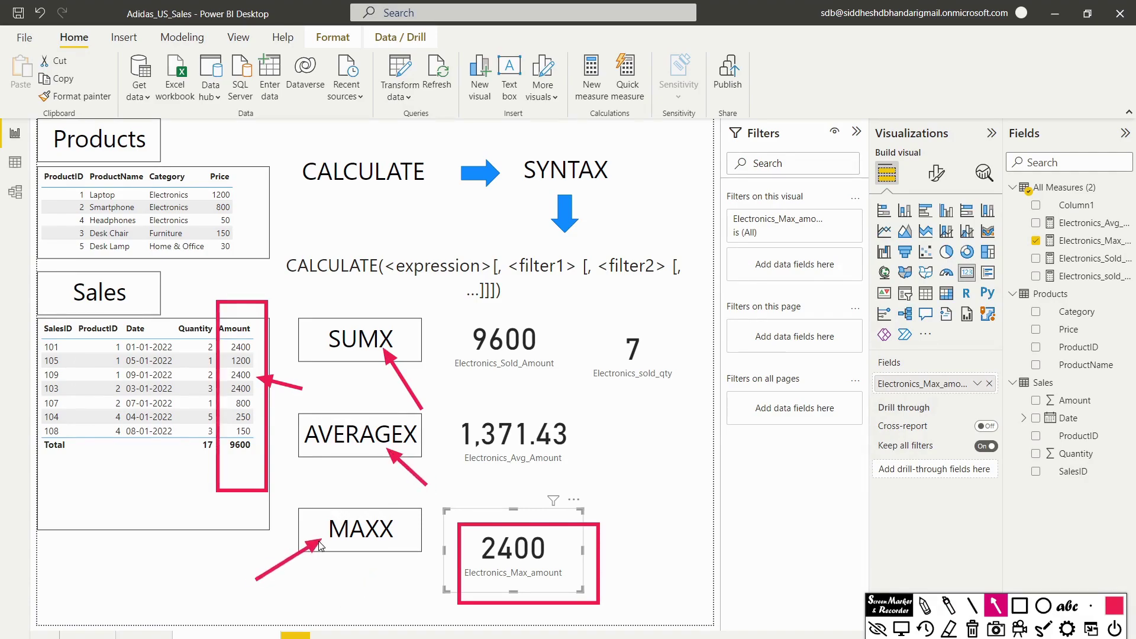